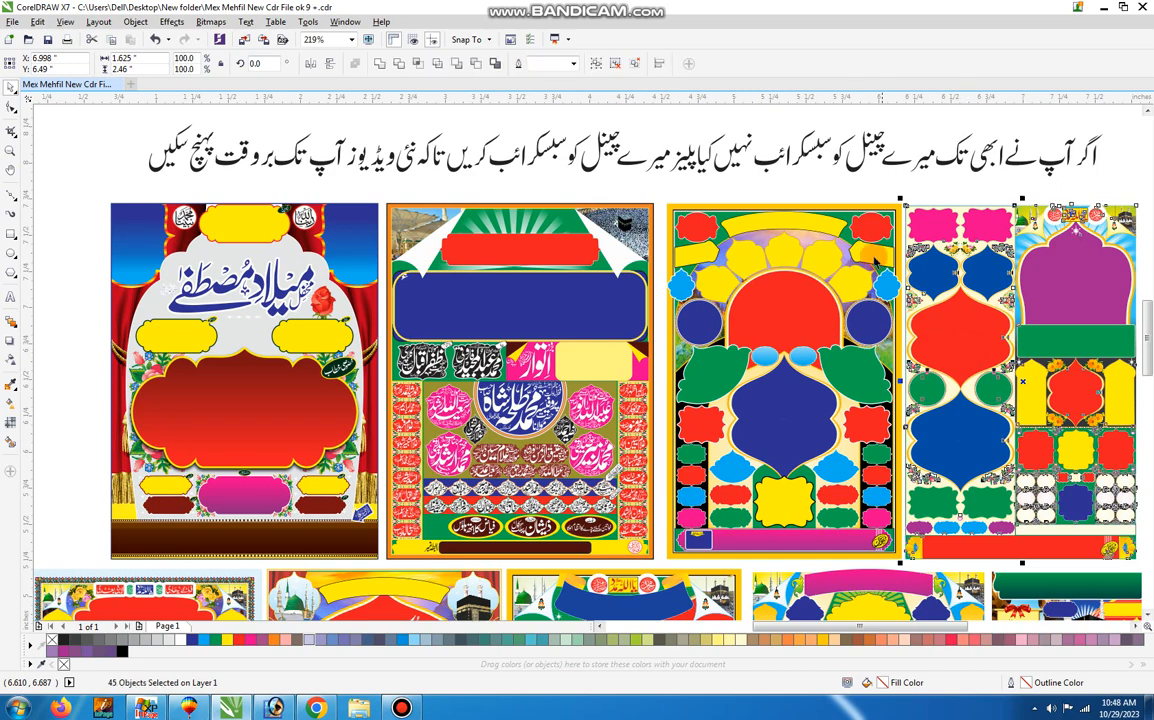
Ungroup the first poster, the one with the red curtains, into its separate objects.
left_click(841, 196)
right_click(229, 306)
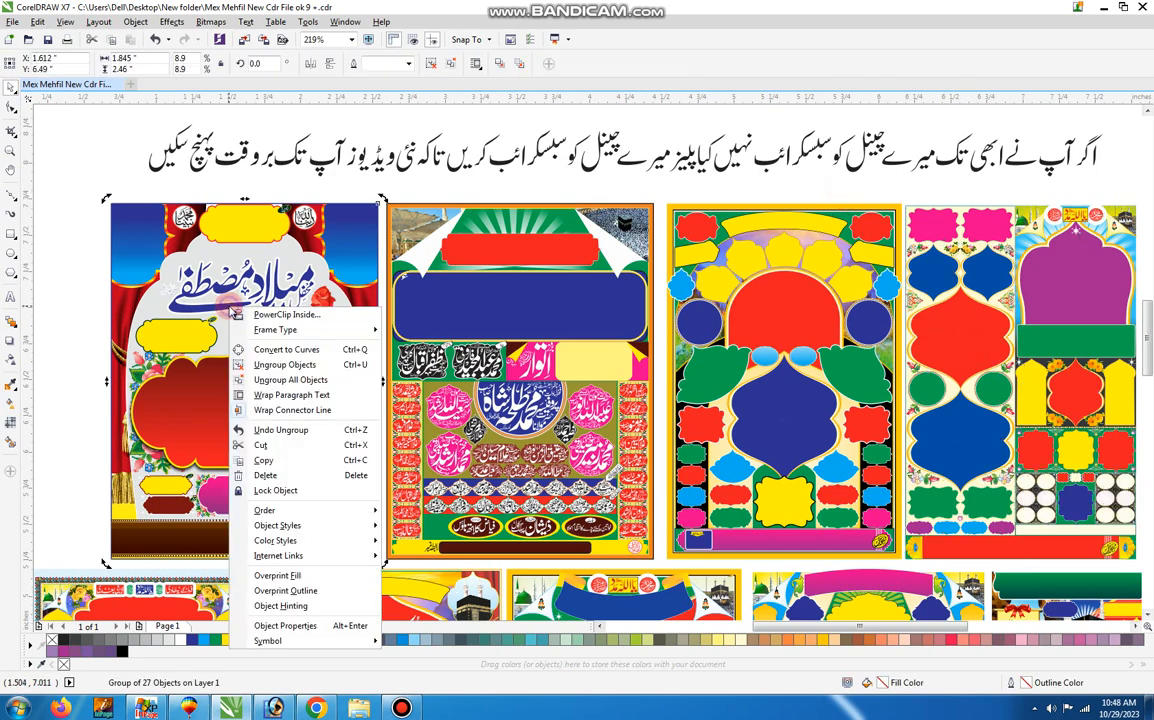
left_click(208, 288)
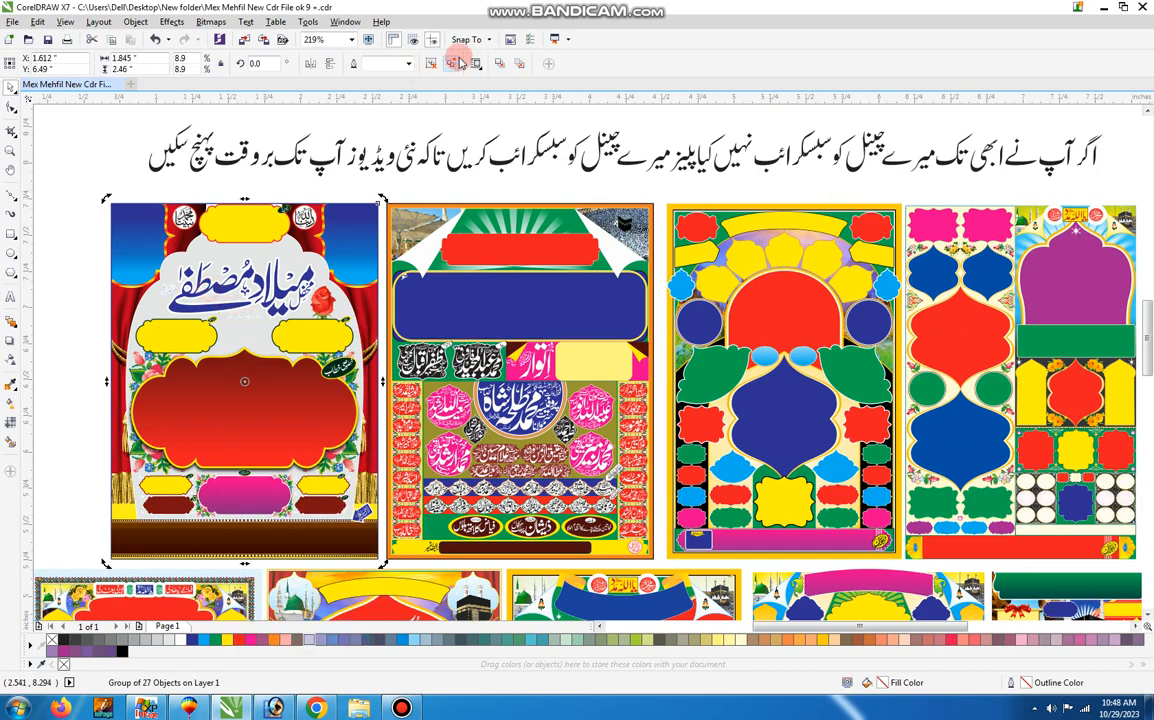
left_click(286, 184)
left_click(286, 212)
right_click(286, 212)
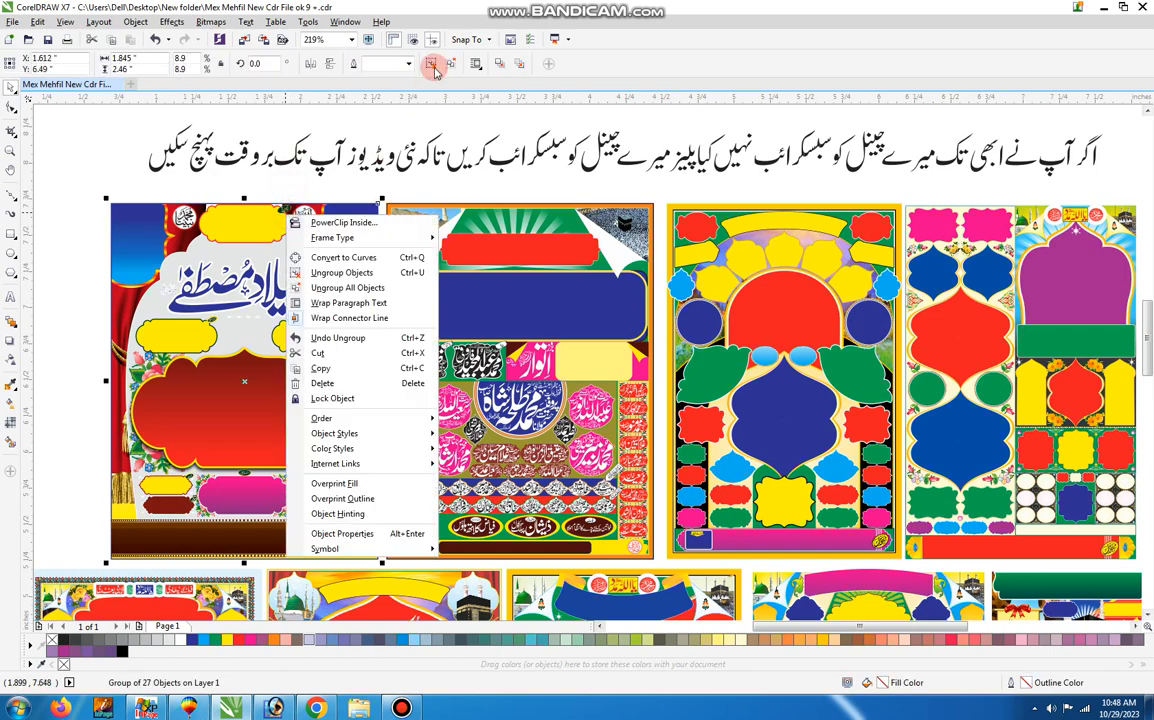
left_click(431, 69)
Extract the PowerClip contents from the first poster's background frame.
left_click(88, 191)
left_click(127, 211)
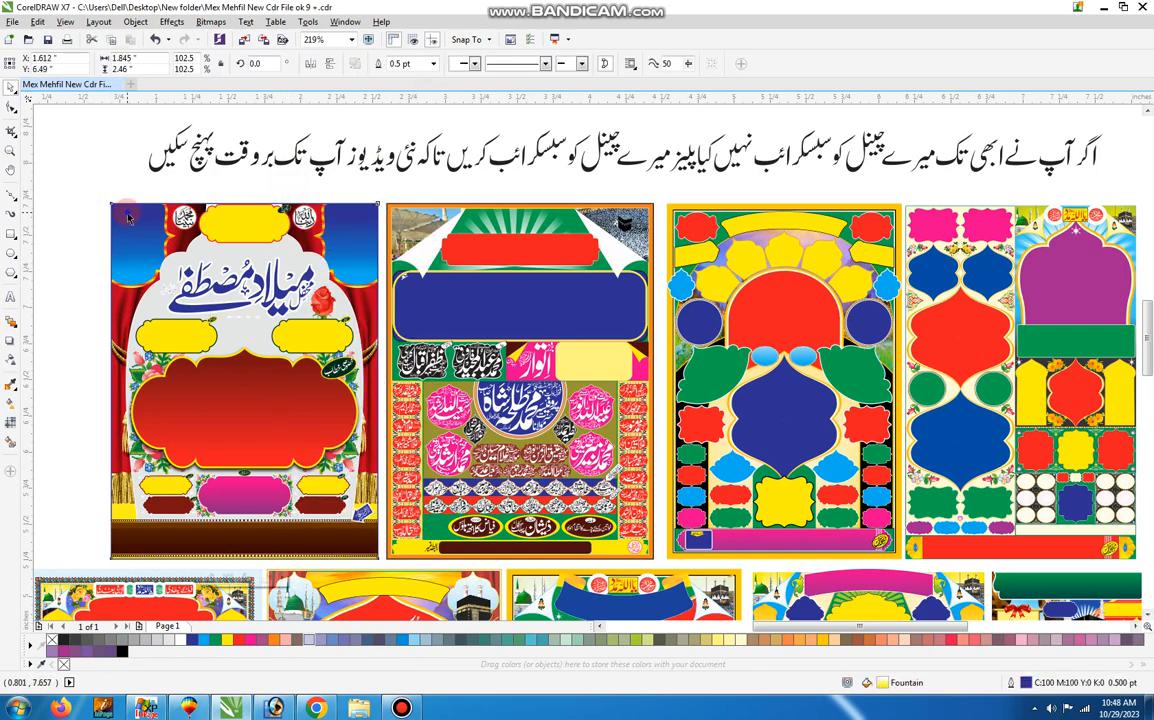
right_click(127, 211)
left_click(180, 254)
left_click(158, 150)
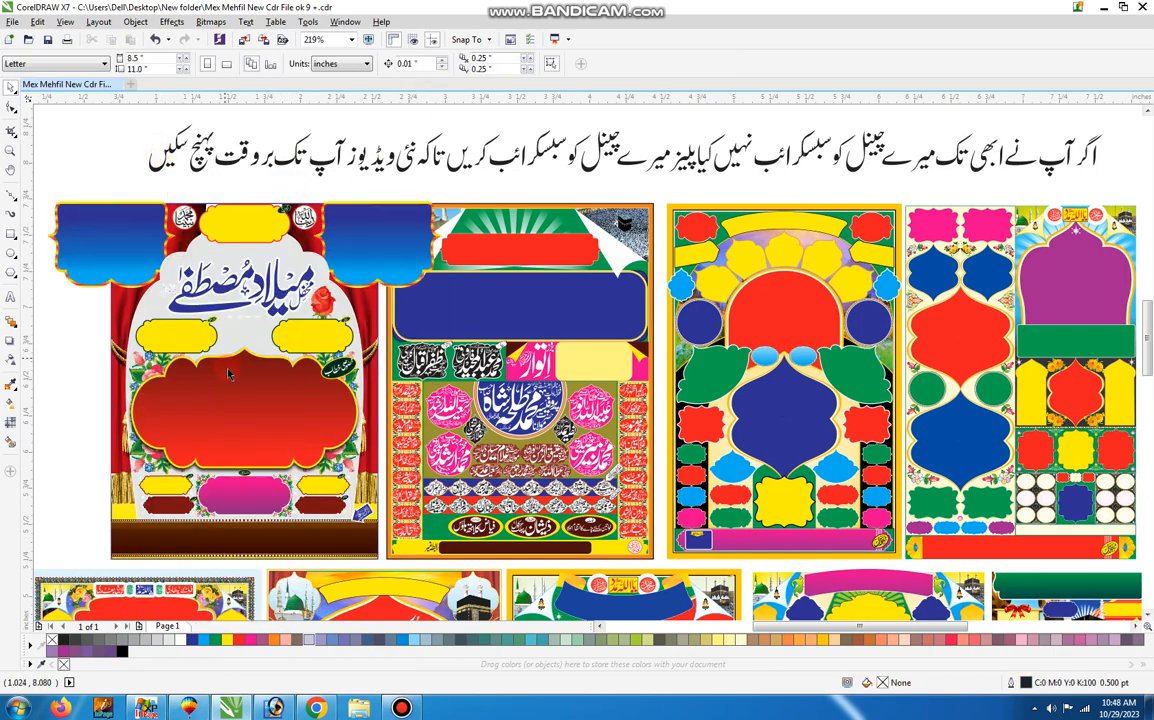
Pull the large dark red frame and the black shadow behind it off the first poster.
left_click_drag(283, 378, 94, 339)
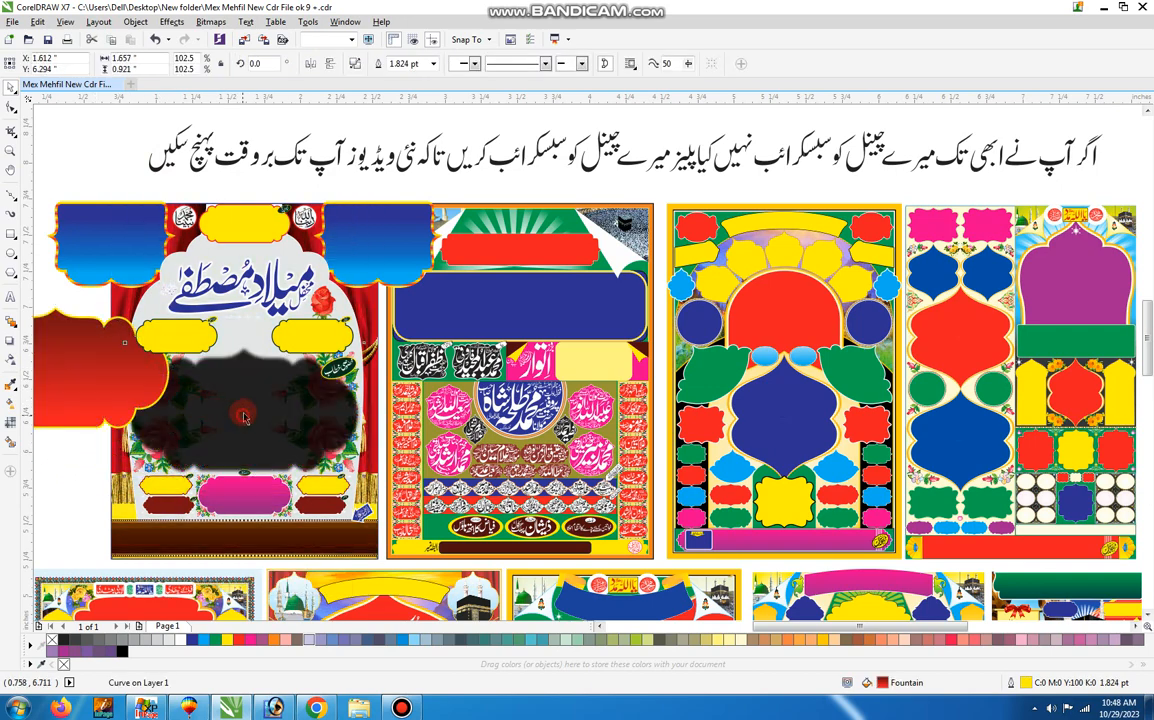
left_click_drag(243, 417, 120, 236)
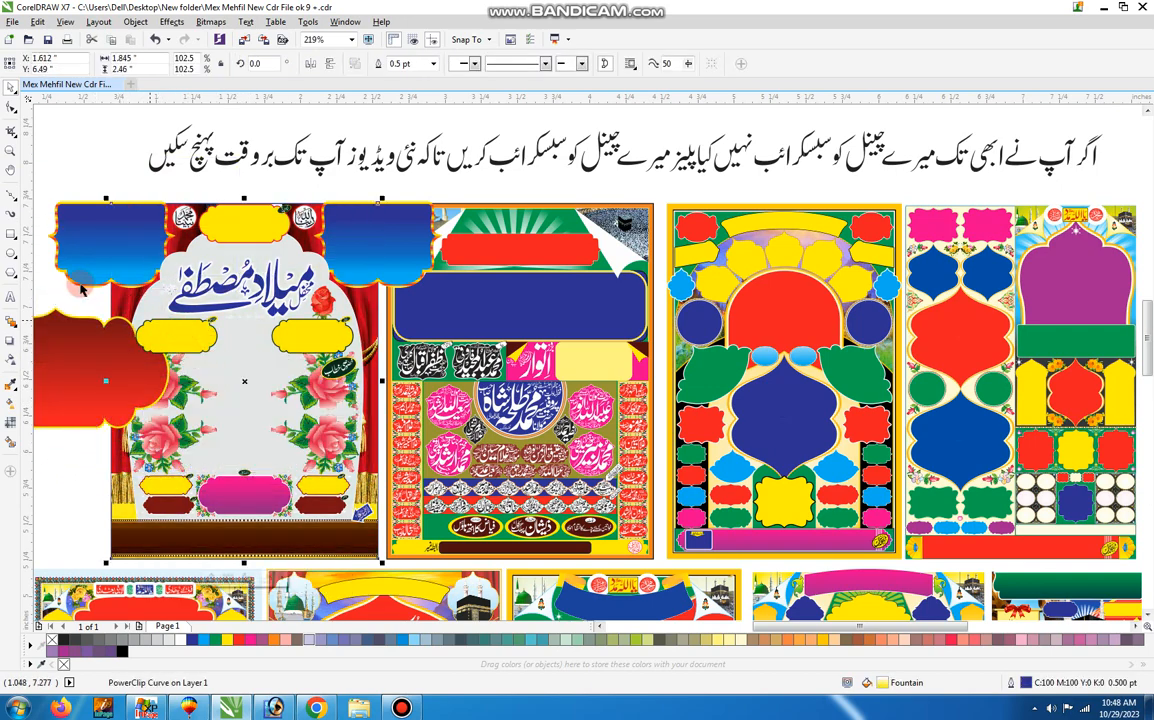
scroll(55, 296, "left", 3)
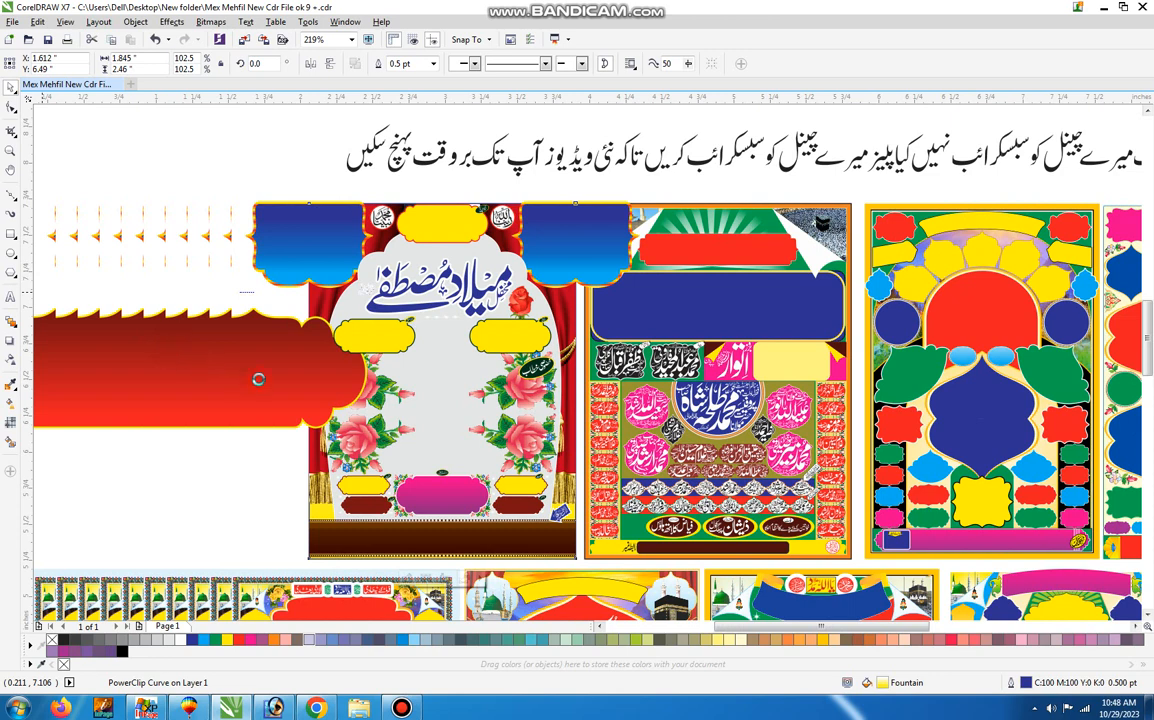
left_click_drag(259, 379, 91, 257)
Move the two blue corner frames, their orange striped backings and the yellow top frame beside the first poster.
left_click_drag(290, 243, 125, 355)
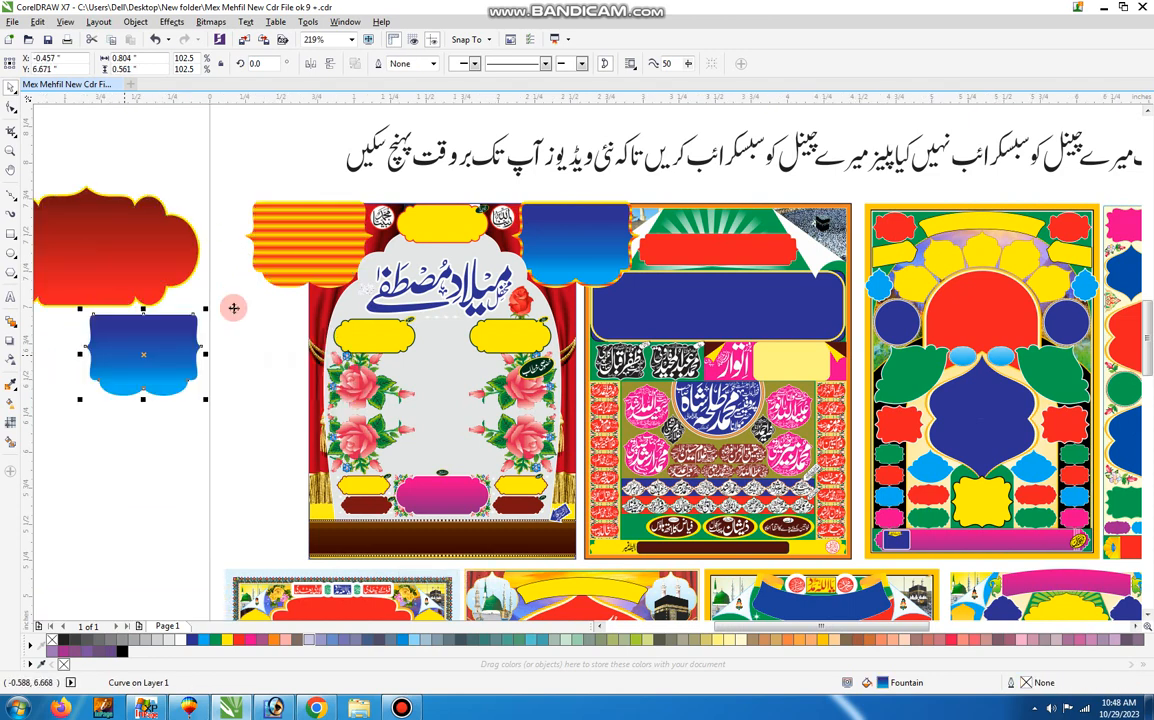
left_click_drag(308, 238, 217, 404)
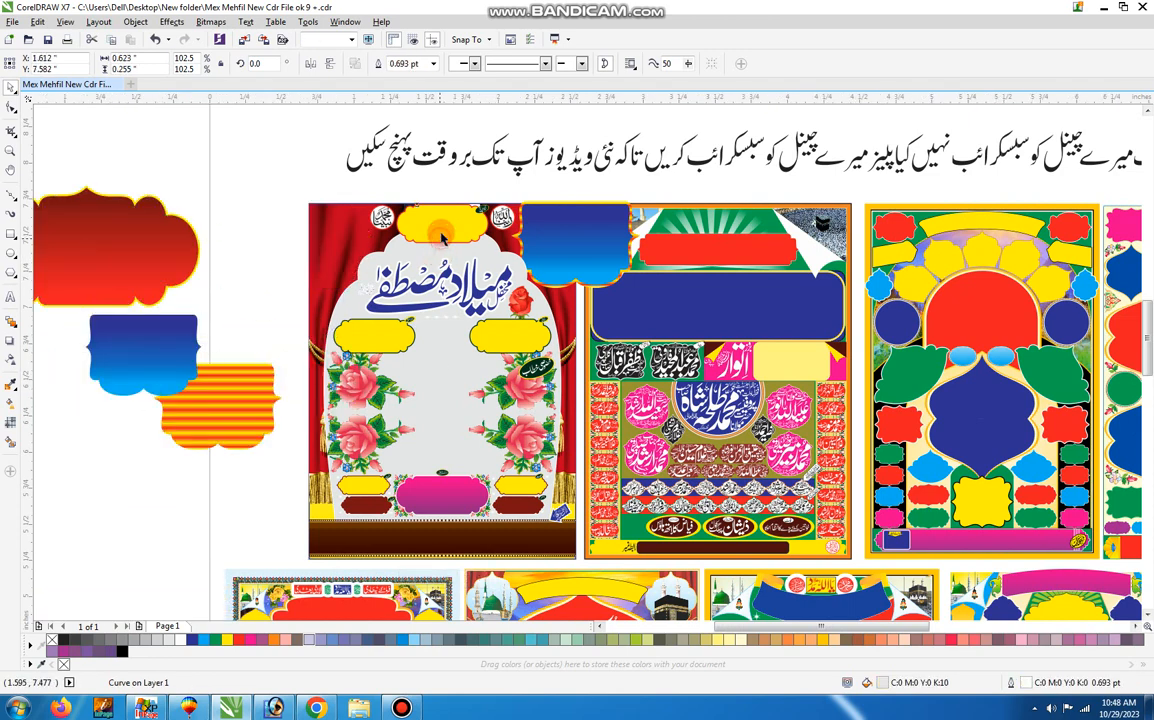
left_click(310, 161)
left_click_drag(310, 161, 306, 159)
left_click_drag(617, 229, 247, 160)
left_click_drag(553, 221, 206, 283)
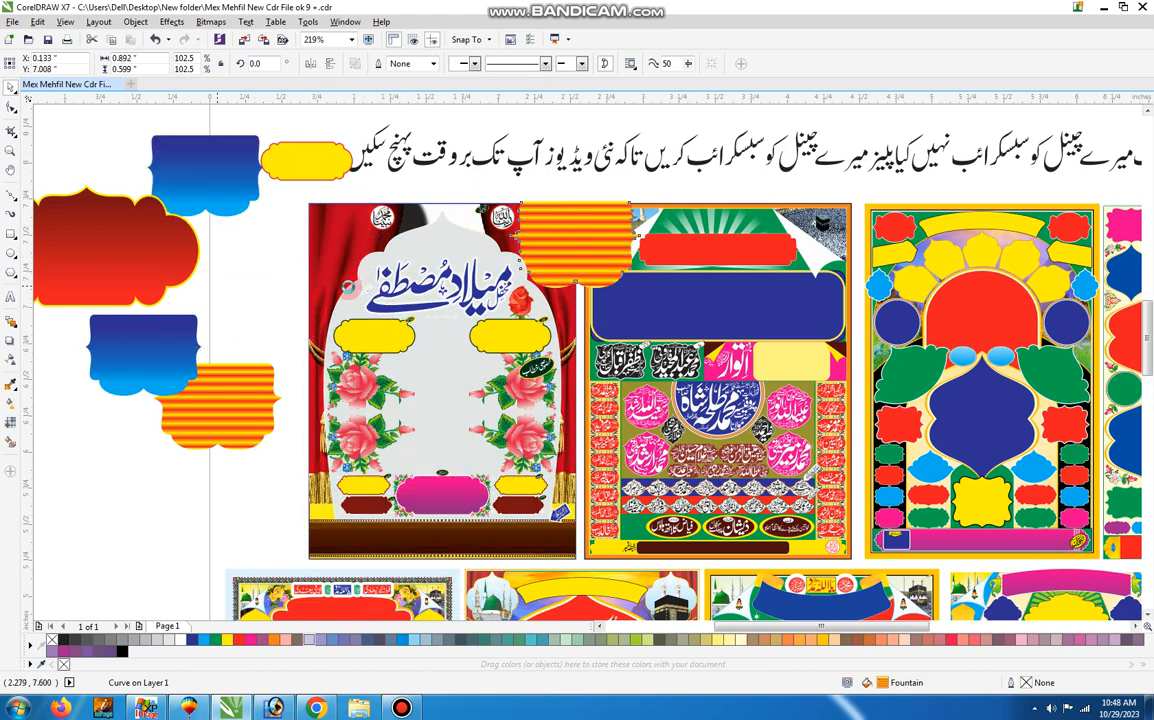
Move the blue calligraphy title and the pair of yellow side frames out of the grey arch.
left_click_drag(392, 290, 187, 239)
left_click(503, 343)
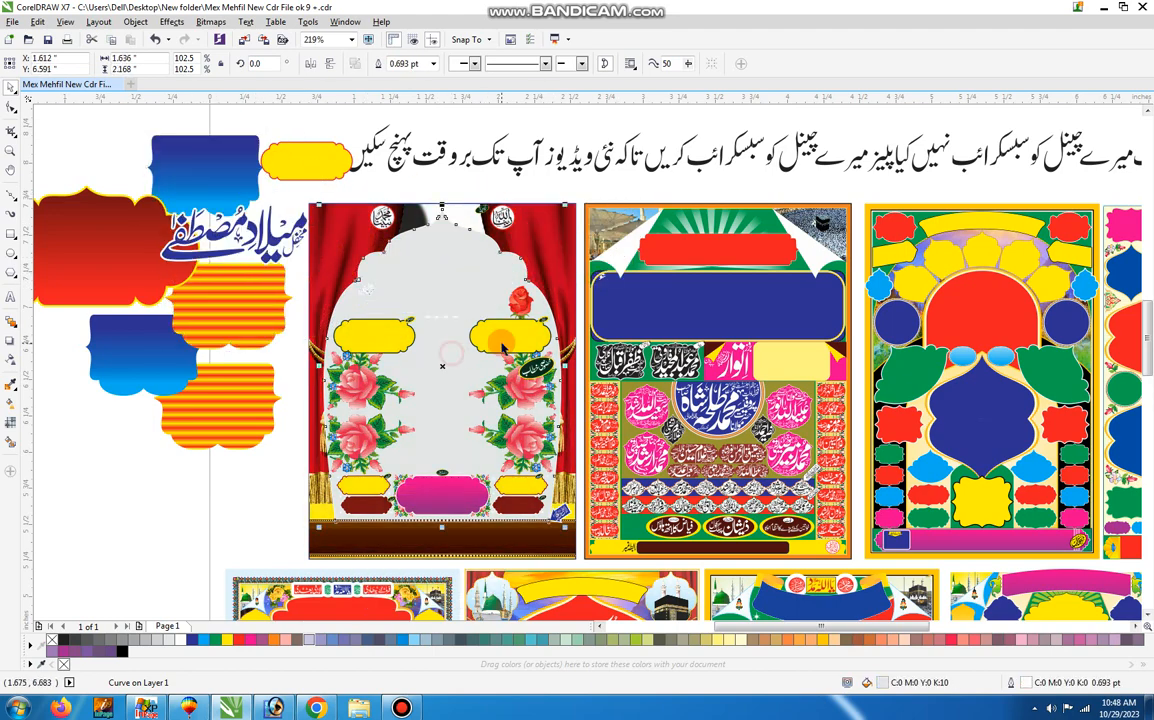
left_click(505, 343, "shift")
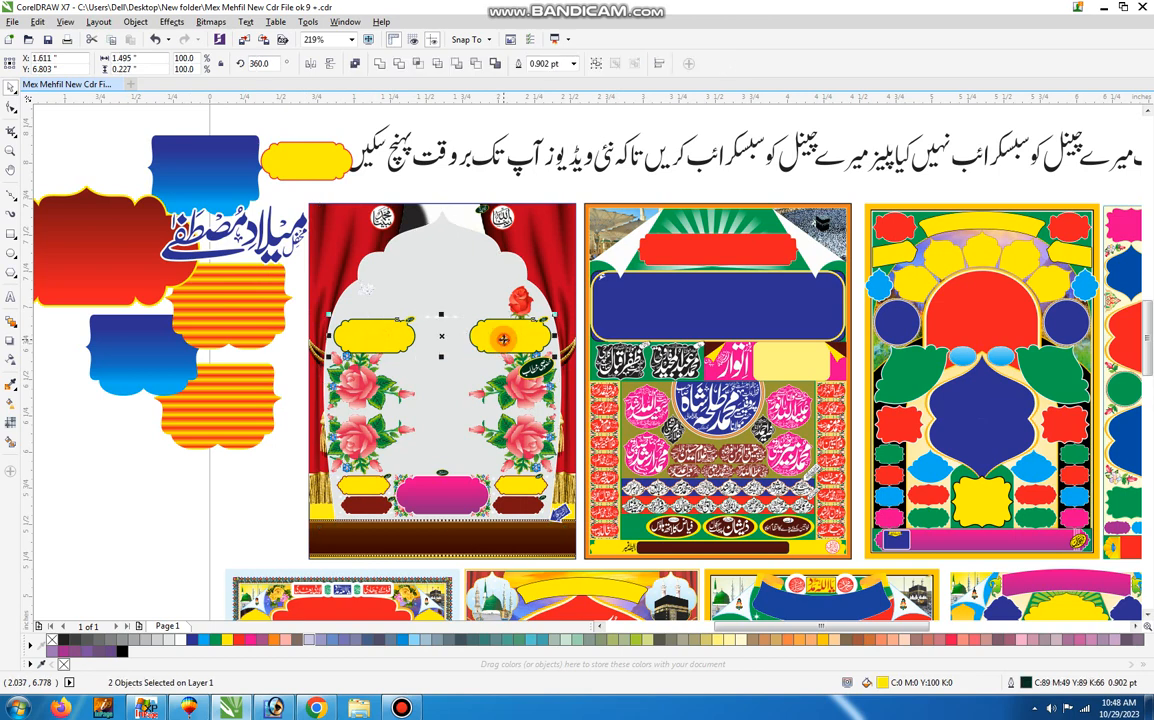
left_click_drag(505, 342, 133, 360)
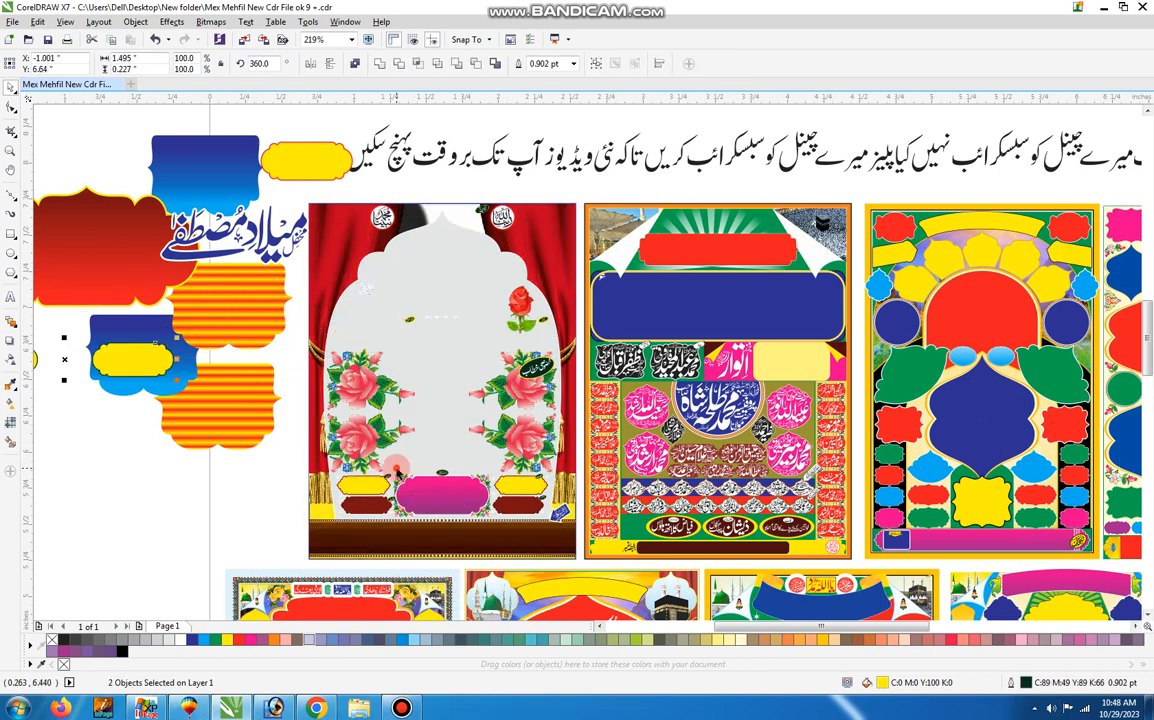
Move the two roses on the arch's left, its upper-right rose and the dark green oval label with its text beside the poster.
left_click_drag(359, 443, 220, 462)
left_click(362, 397)
left_click_drag(362, 397, 225, 402)
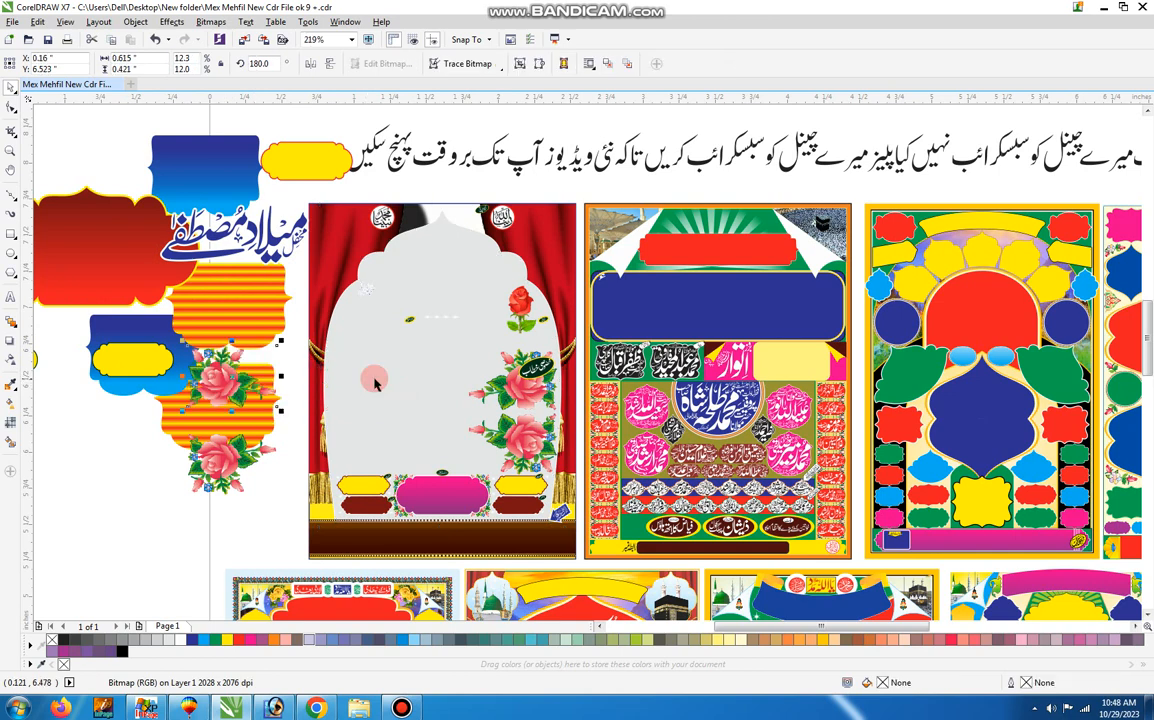
left_click_drag(532, 368, 195, 388)
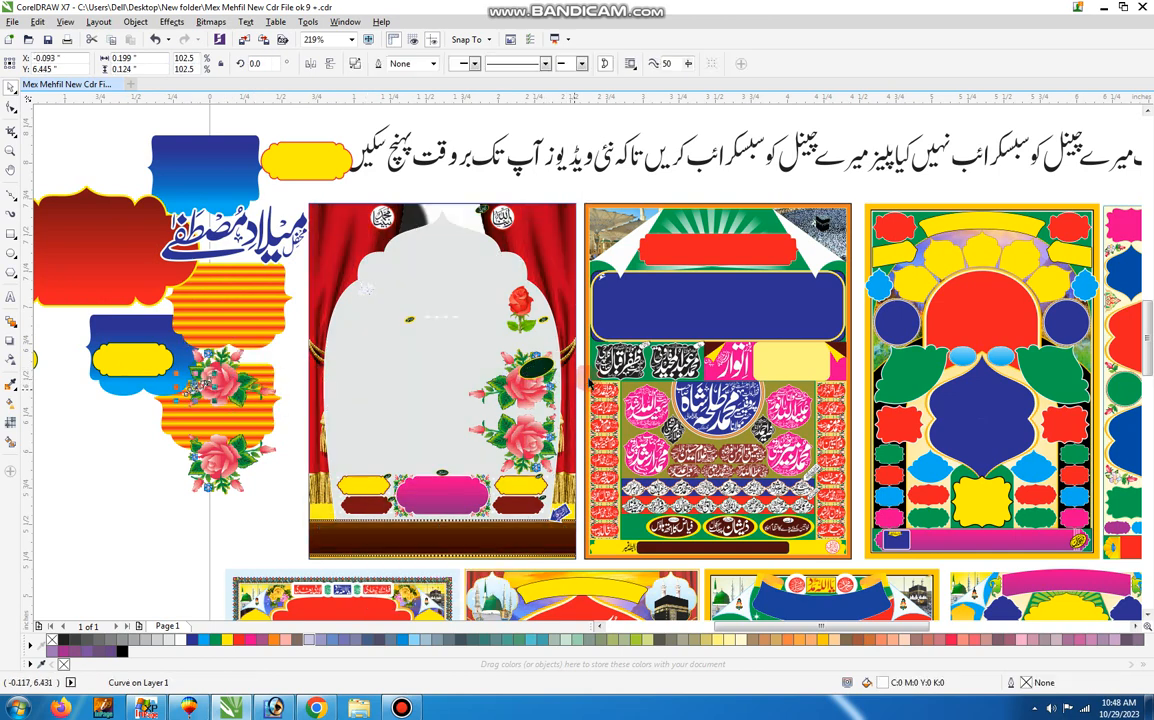
left_click(535, 368)
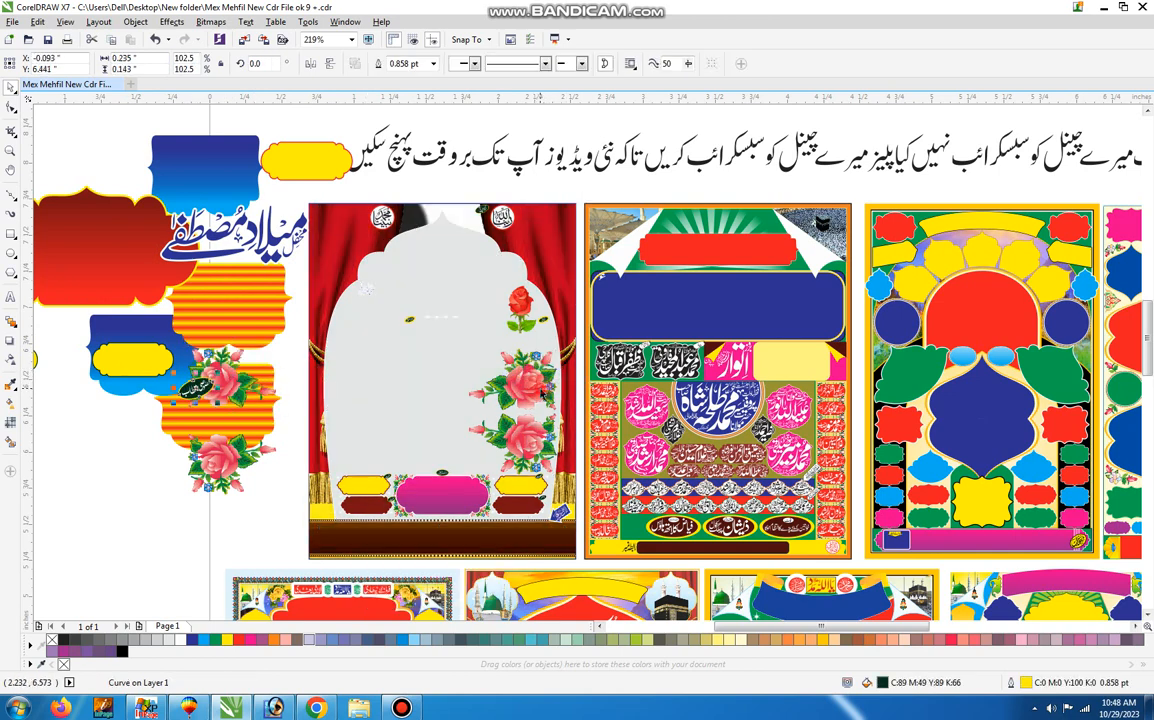
left_click_drag(540, 386, 205, 480)
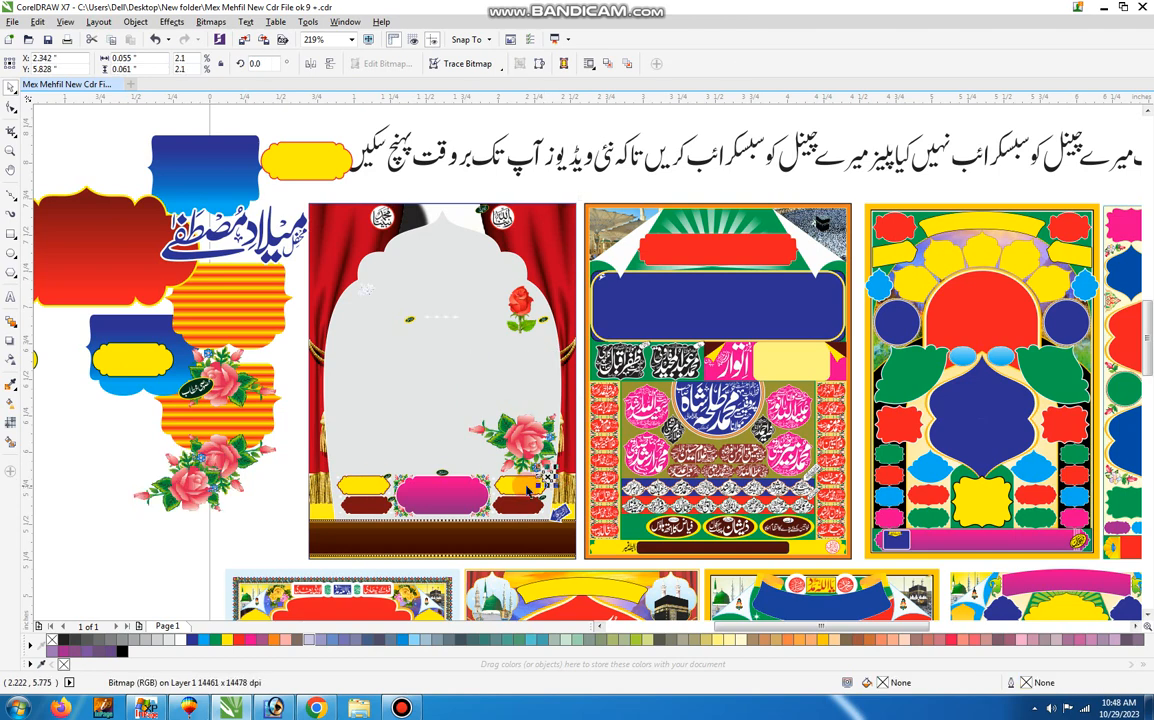
Move the two small yellow frames and the magenta frame from the arch's base beside the poster.
left_click_drag(528, 486, 325, 465)
left_click_drag(432, 490, 225, 507)
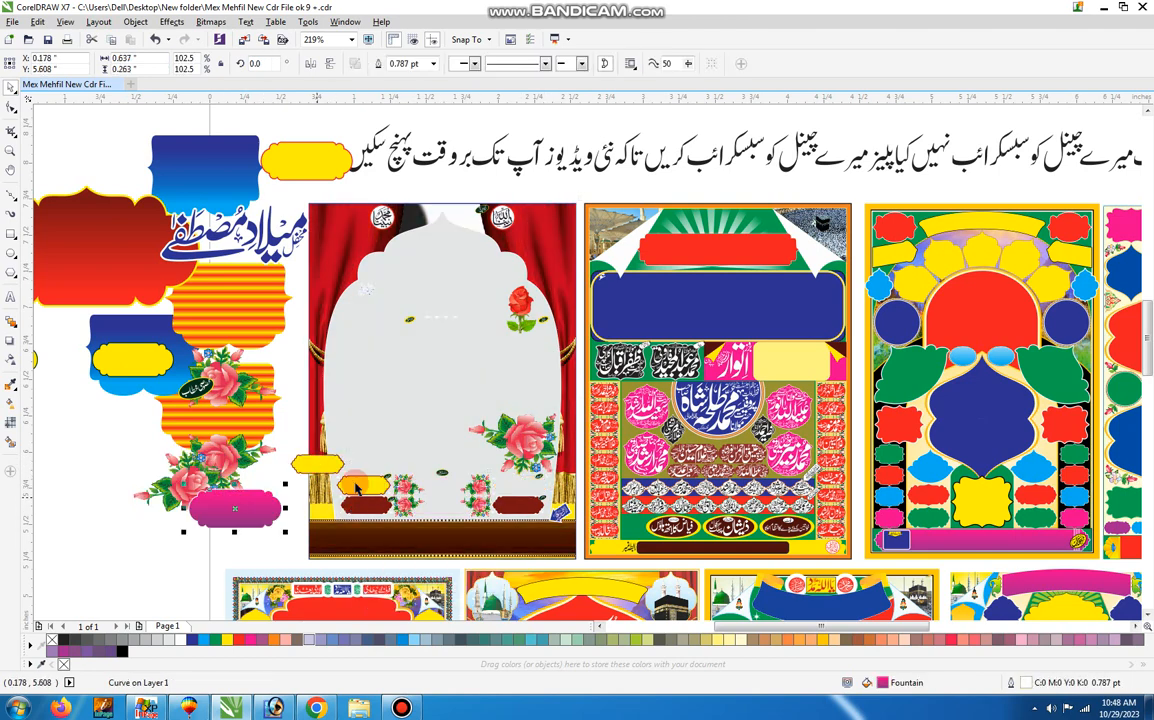
left_click_drag(362, 484, 231, 457)
left_click_drag(300, 466, 219, 476)
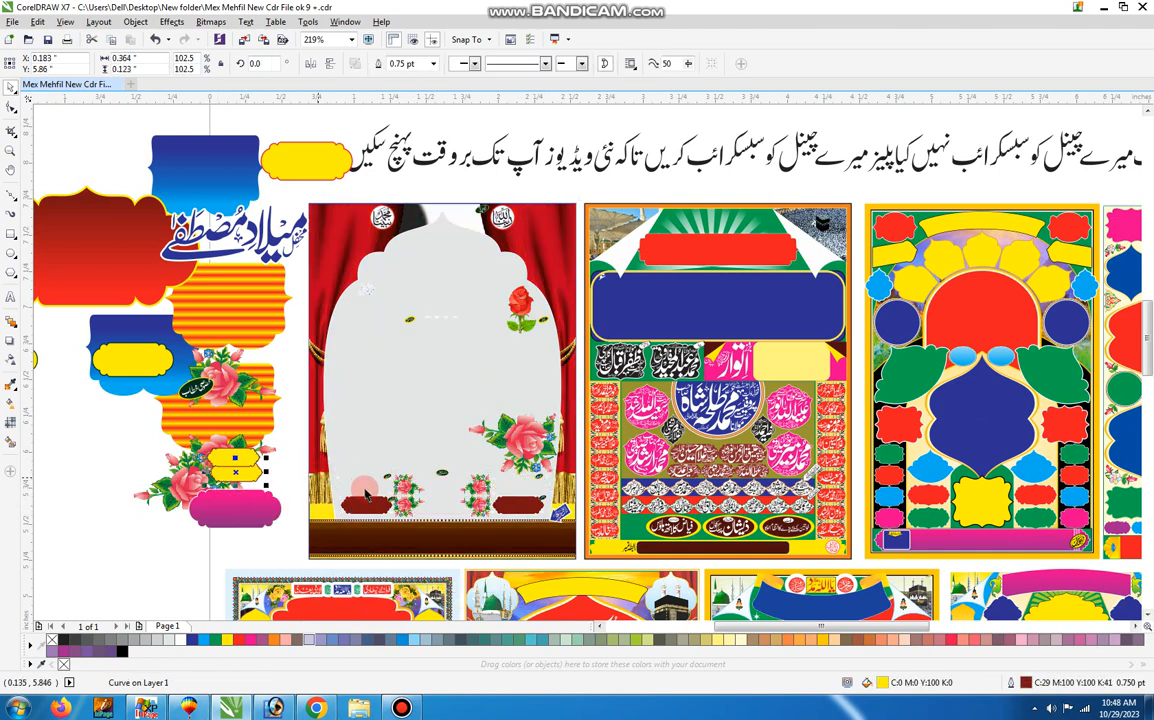
Move the two small dark red frames, a small rose cluster and the brown footer strip off the first poster.
left_click_drag(369, 501, 245, 491)
left_click_drag(406, 489, 180, 513)
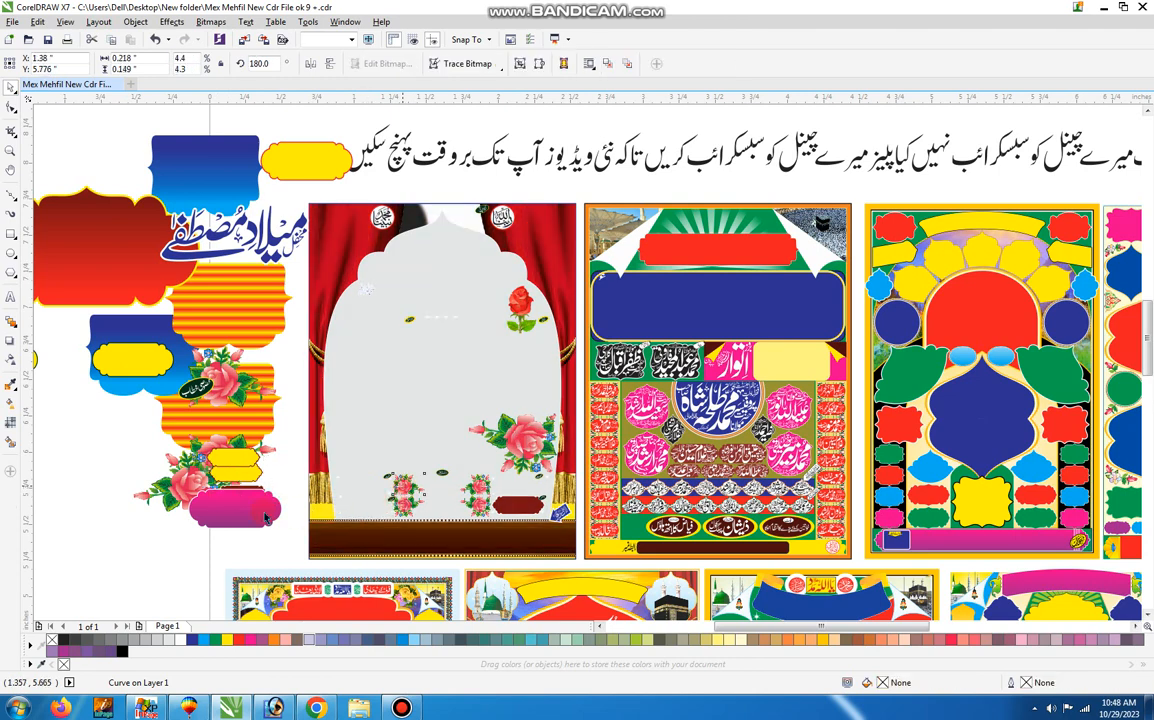
left_click_drag(521, 513, 286, 525)
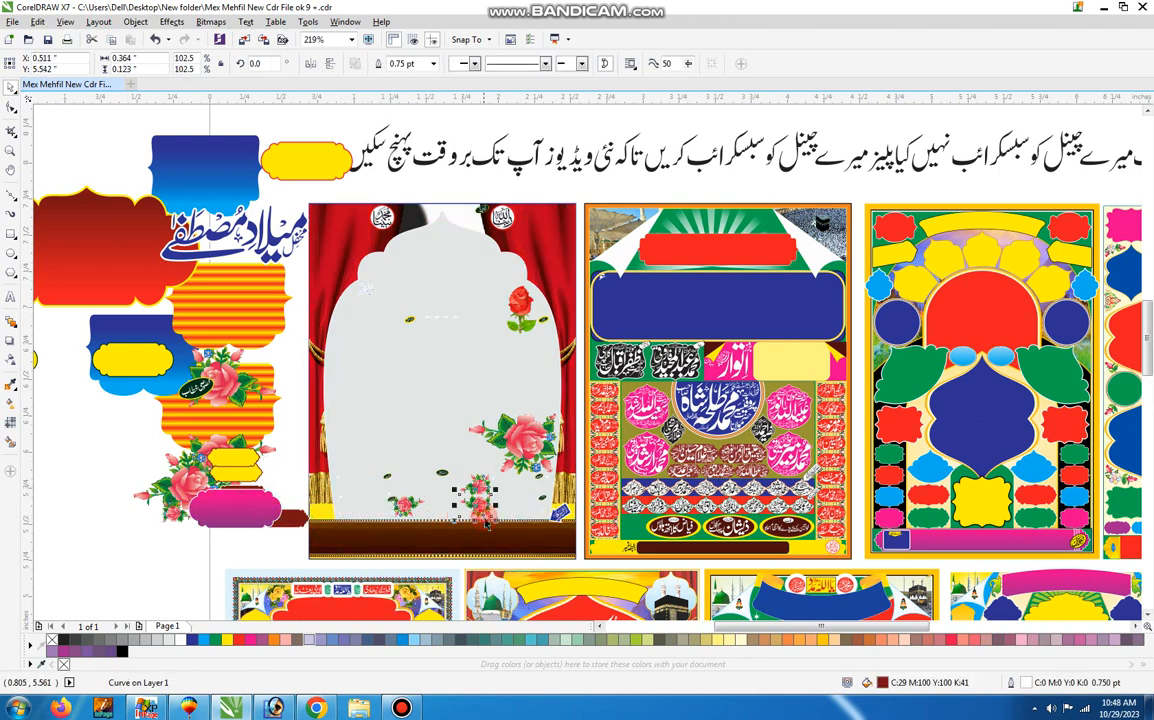
left_click_drag(490, 538, 205, 540)
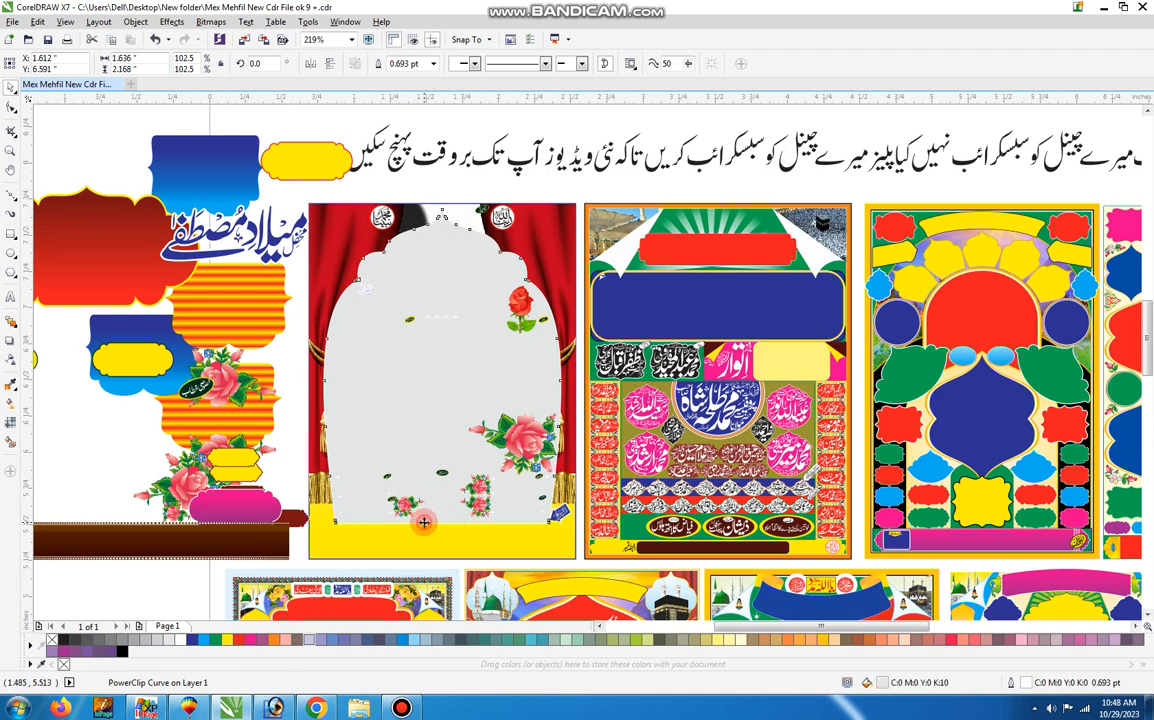
Move the grey arch panel off the first poster and delete the blurred black calligraphy shadow.
left_click_drag(330, 384, 160, 396)
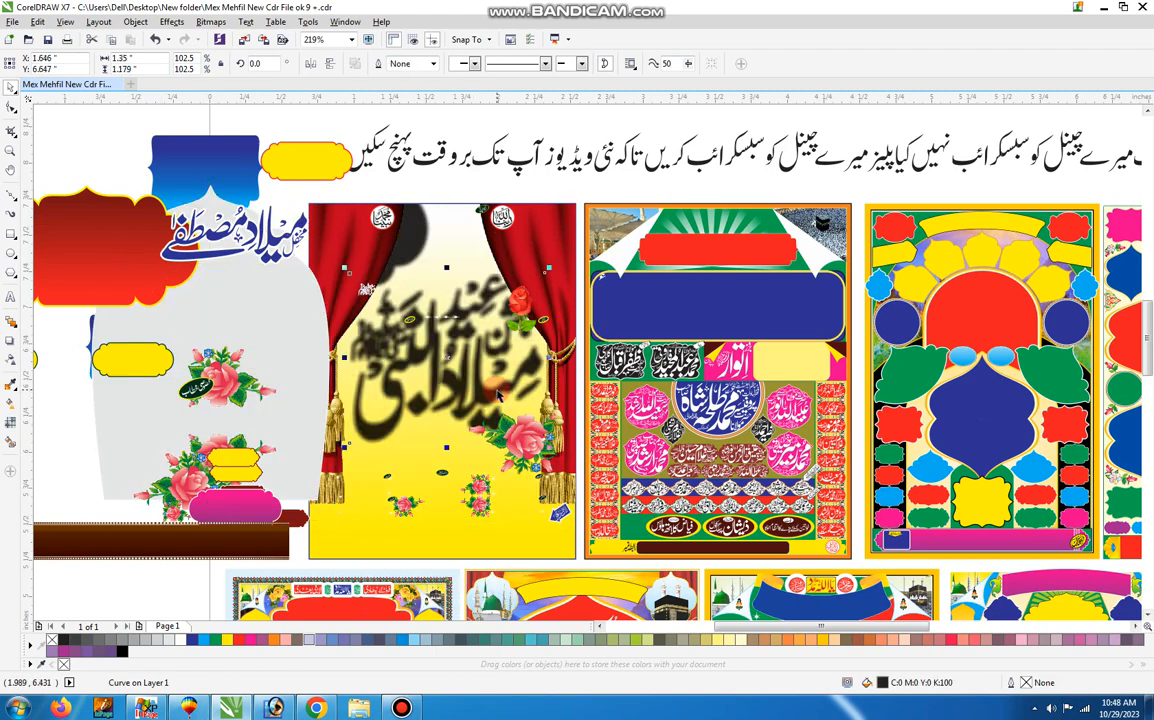
left_click_drag(497, 390, 472, 405)
key("Delete")
left_click(476, 411)
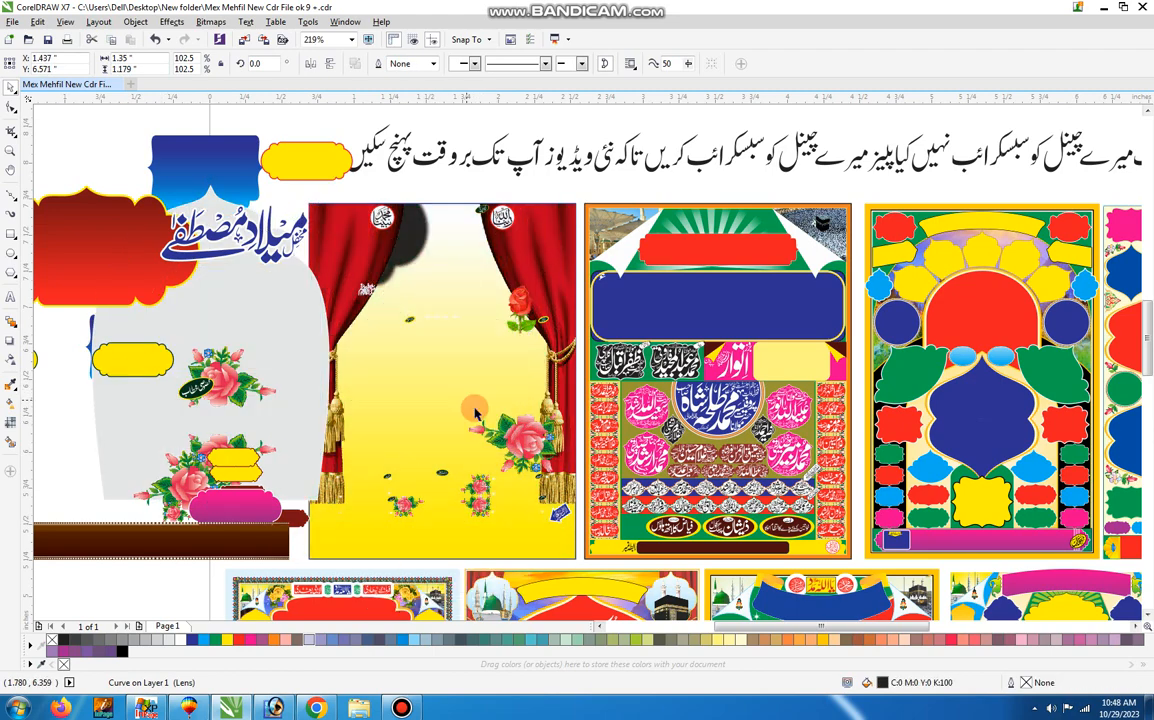
Shift the remaining large rose, the yellow gradient background and the right curtain toward the left of the first poster.
left_click_drag(514, 443, 355, 423)
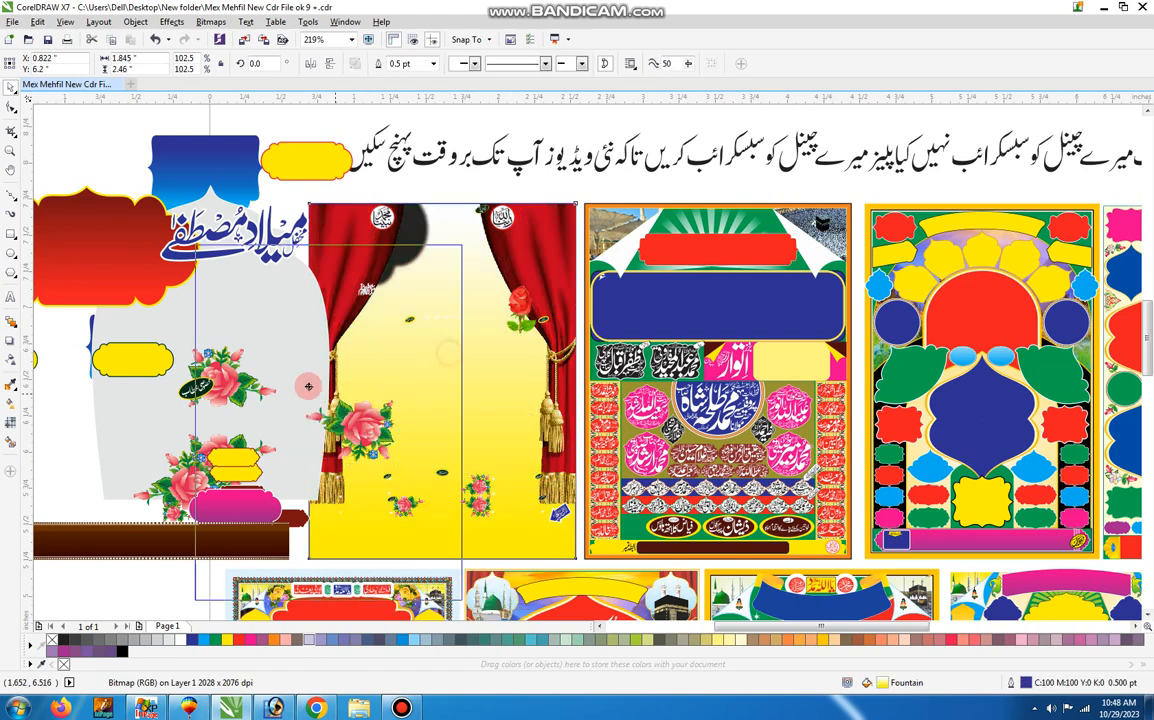
left_click(586, 279)
left_click_drag(559, 275, 412, 291)
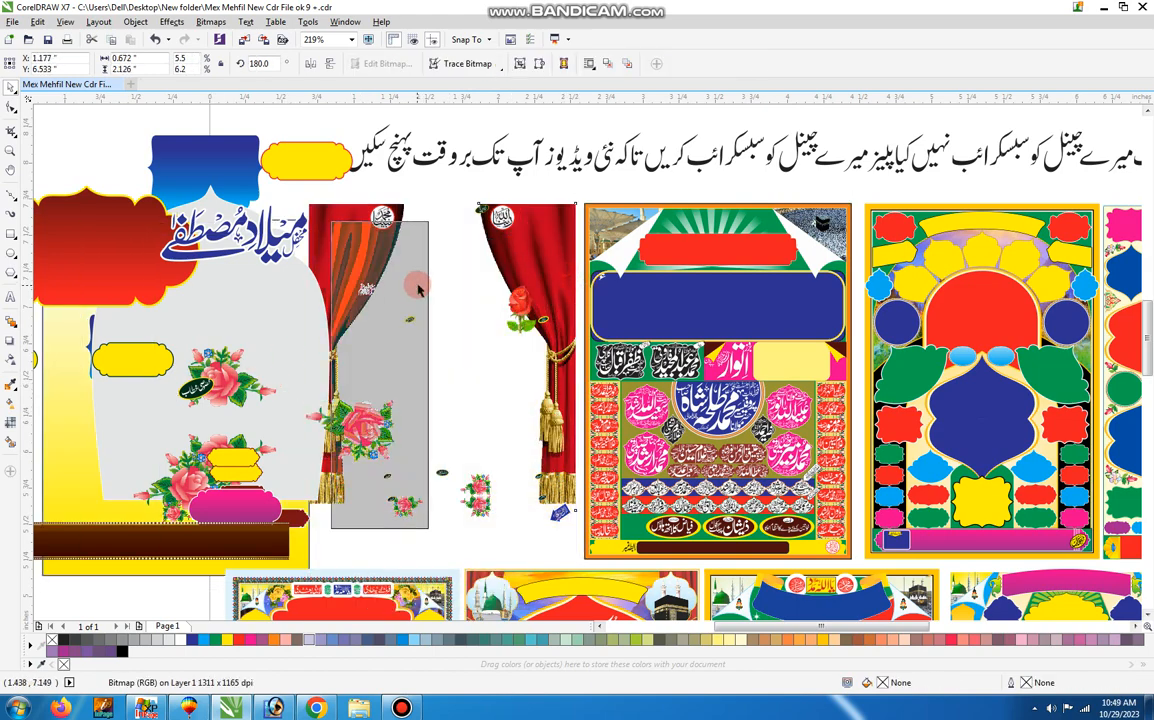
Move the blue panel pieces and the green background with white rays off the second poster onto the cleared area.
left_click(700, 288)
left_click_drag(700, 288, 401, 310)
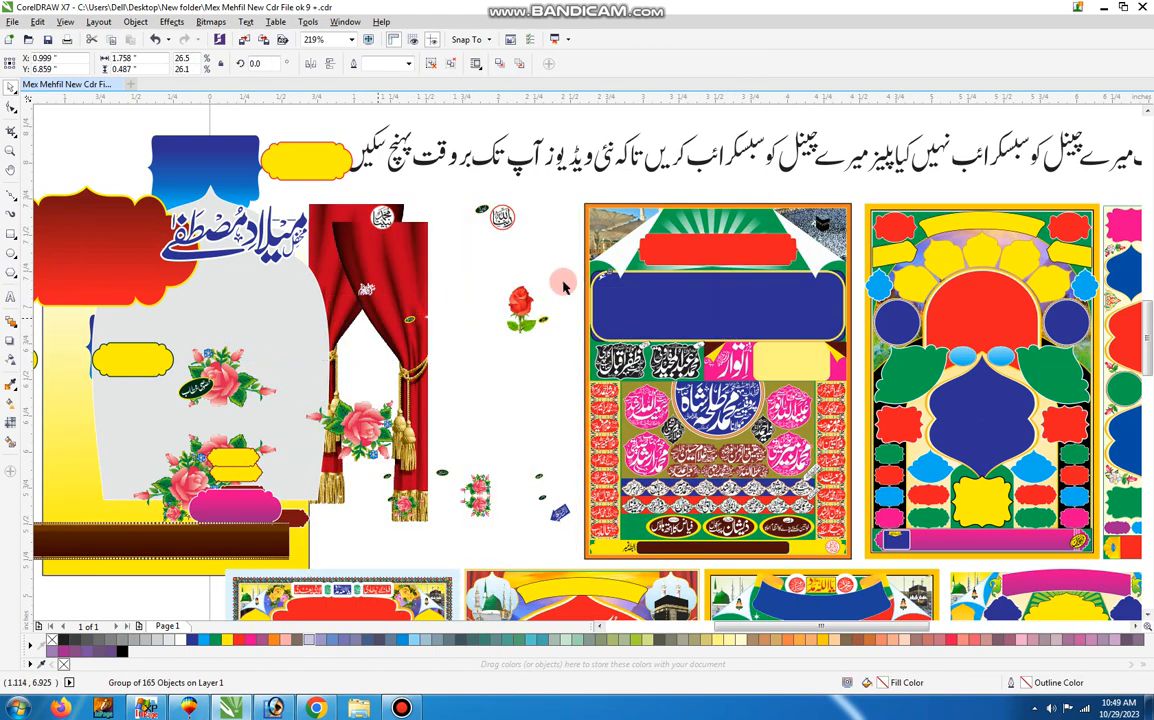
left_click(601, 280)
key("Delete")
left_click_drag(716, 291, 372, 346)
left_click(709, 331)
left_click_drag(709, 331, 440, 345)
Move the leftmost black-and-white calligraphy nameplate and the left column of red name labels off the second poster.
left_click_drag(622, 358, 439, 340)
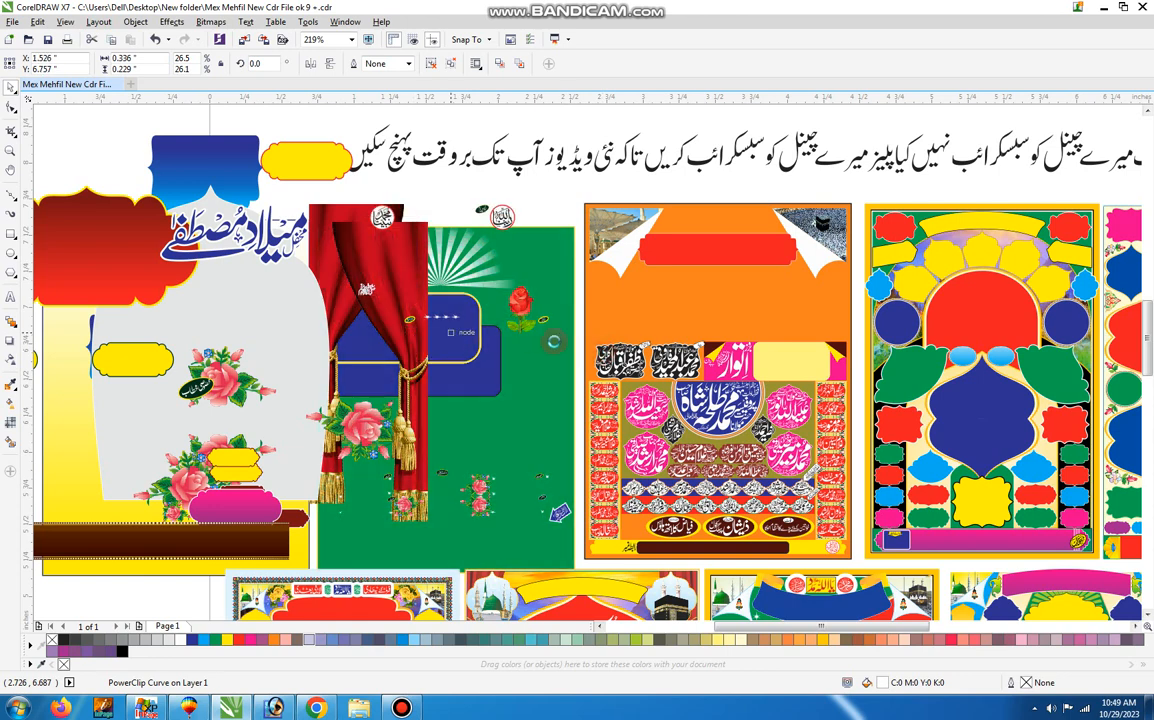
left_click_drag(621, 359, 475, 355)
left_click_drag(680, 360, 491, 357)
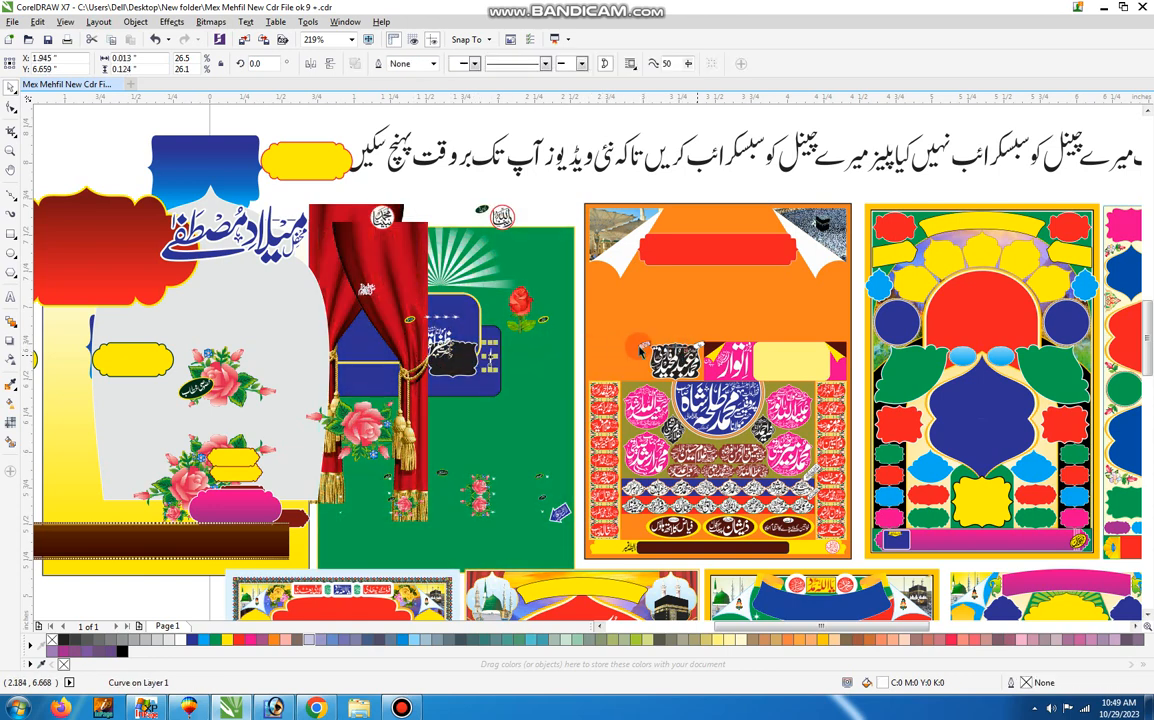
left_click_drag(614, 388, 474, 358)
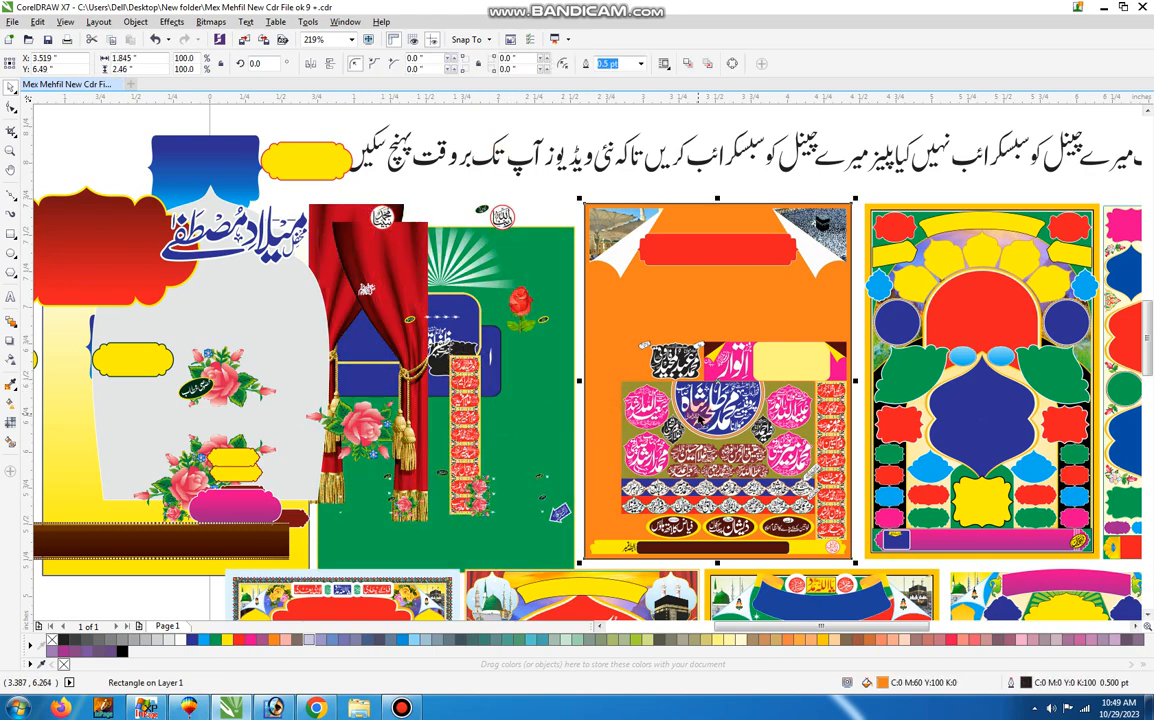
Move the central calligraphy with its round frame, the olive panel and the upper-left pink badge's text off the second poster.
scroll(697, 414, "down", 1)
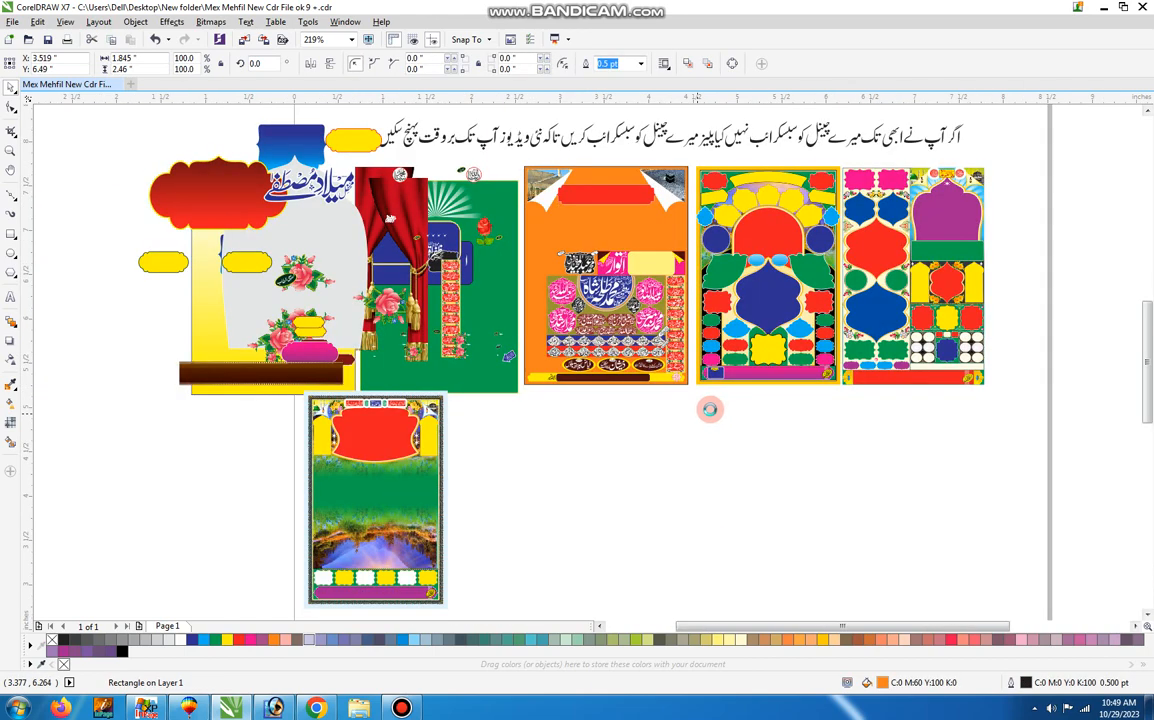
key("F2")
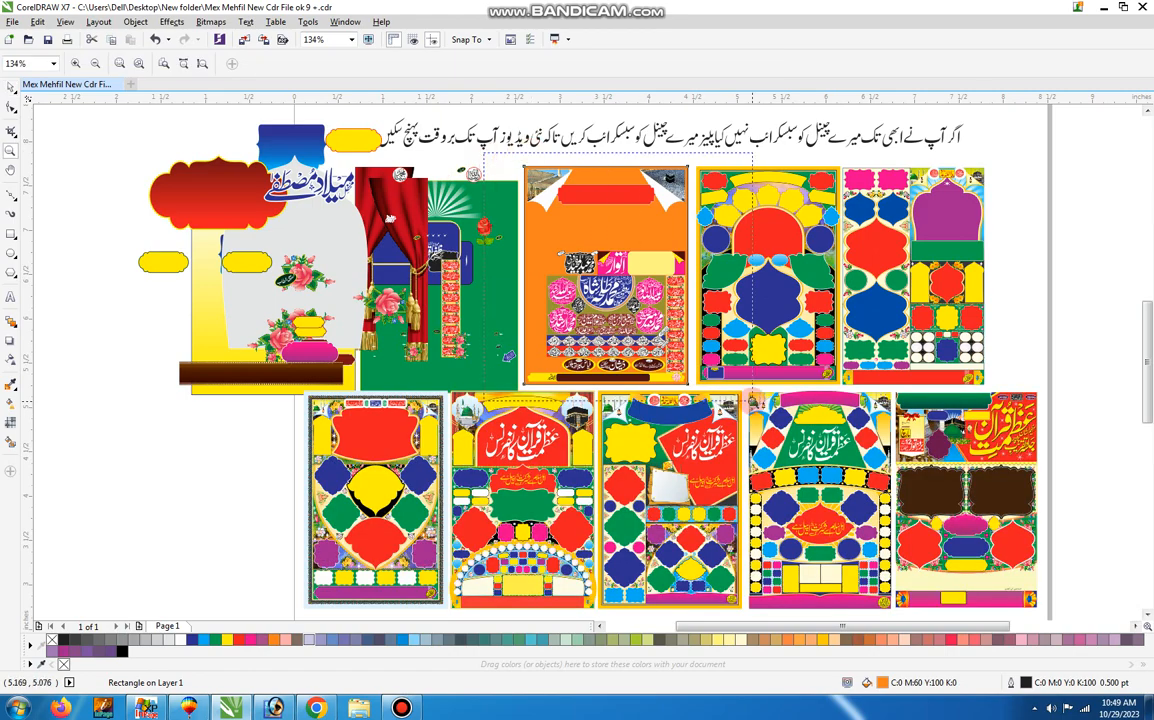
left_click(752, 399)
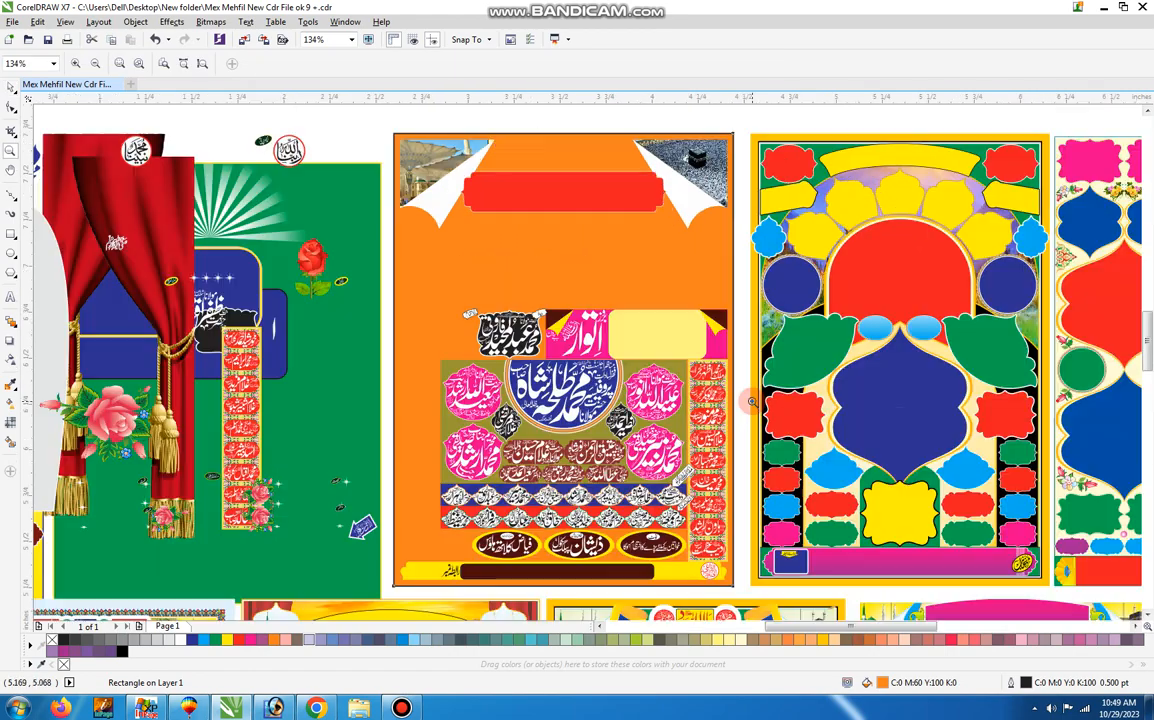
left_click(8, 90)
left_click(386, 312)
left_click_drag(584, 396, 360, 376)
left_click(591, 385)
left_click_drag(580, 394, 335, 384)
left_click_drag(484, 398, 352, 351)
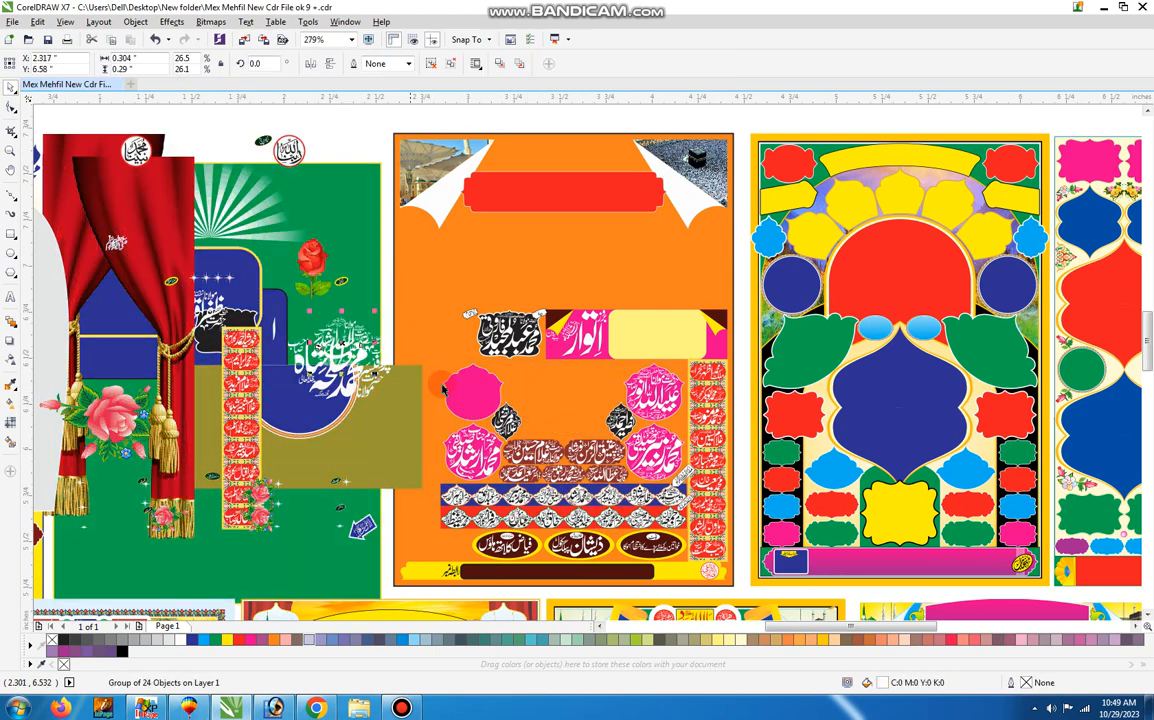
Move the calligraphy off the brown labels and shift the lower row of white name frames past the second poster's edge.
left_click(492, 404)
left_click_drag(575, 467, 460, 453)
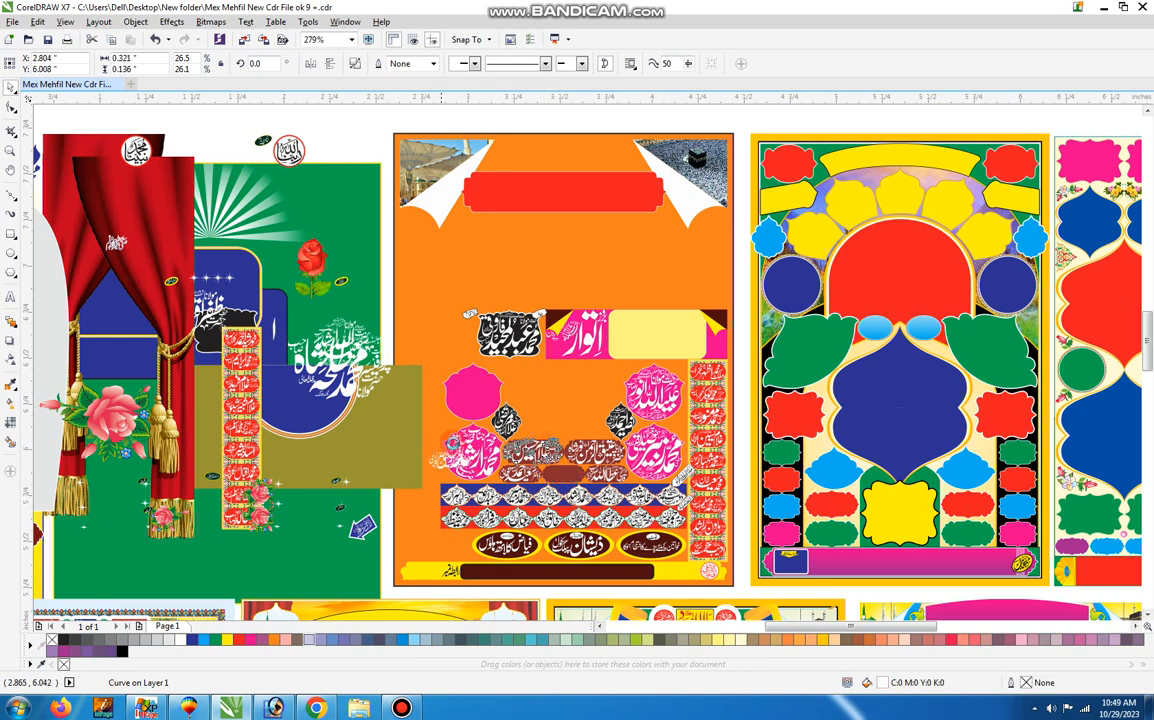
left_click(533, 462)
left_click(666, 452)
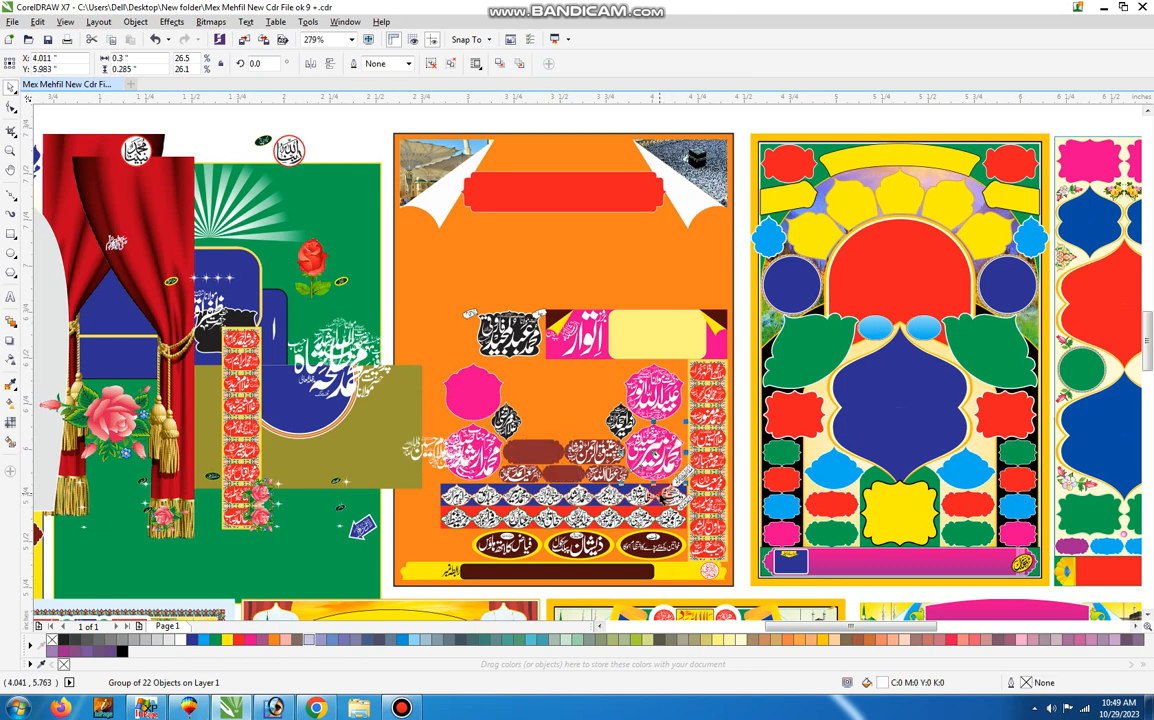
left_click_drag(671, 494, 507, 483)
left_click_drag(560, 523, 471, 520)
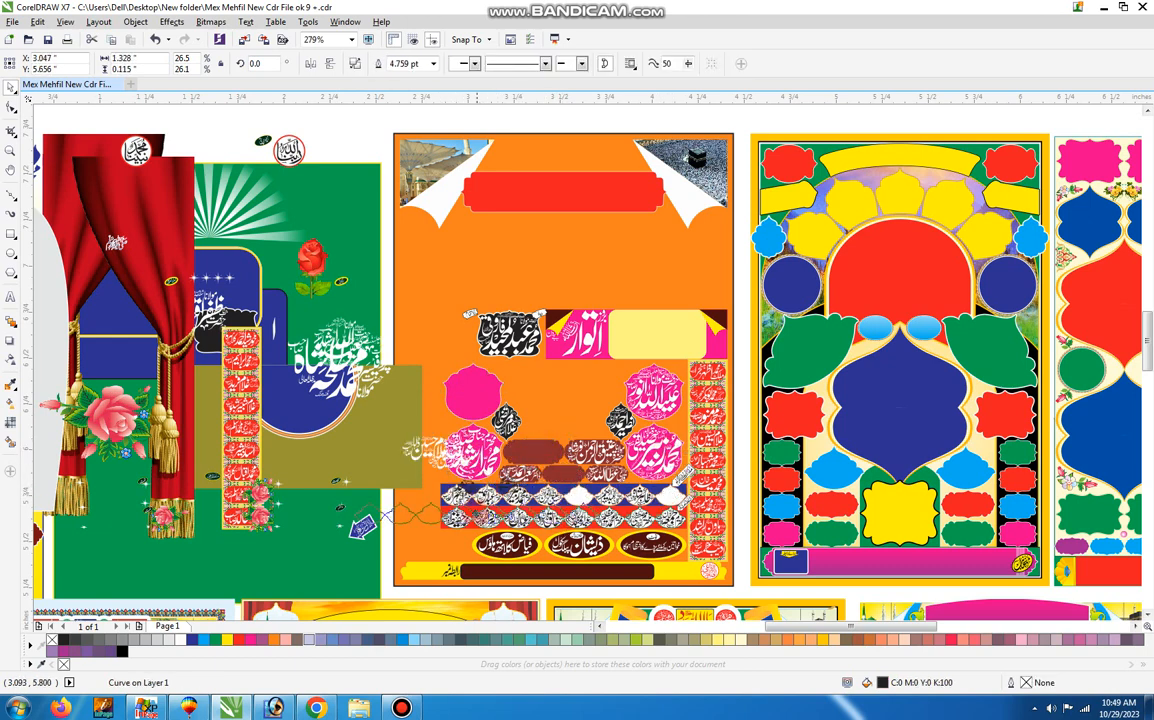
Move the pair of red badges and the large blue central frame off the third poster.
left_click(781, 450)
left_click(789, 431)
left_click_drag(771, 431, 487, 357)
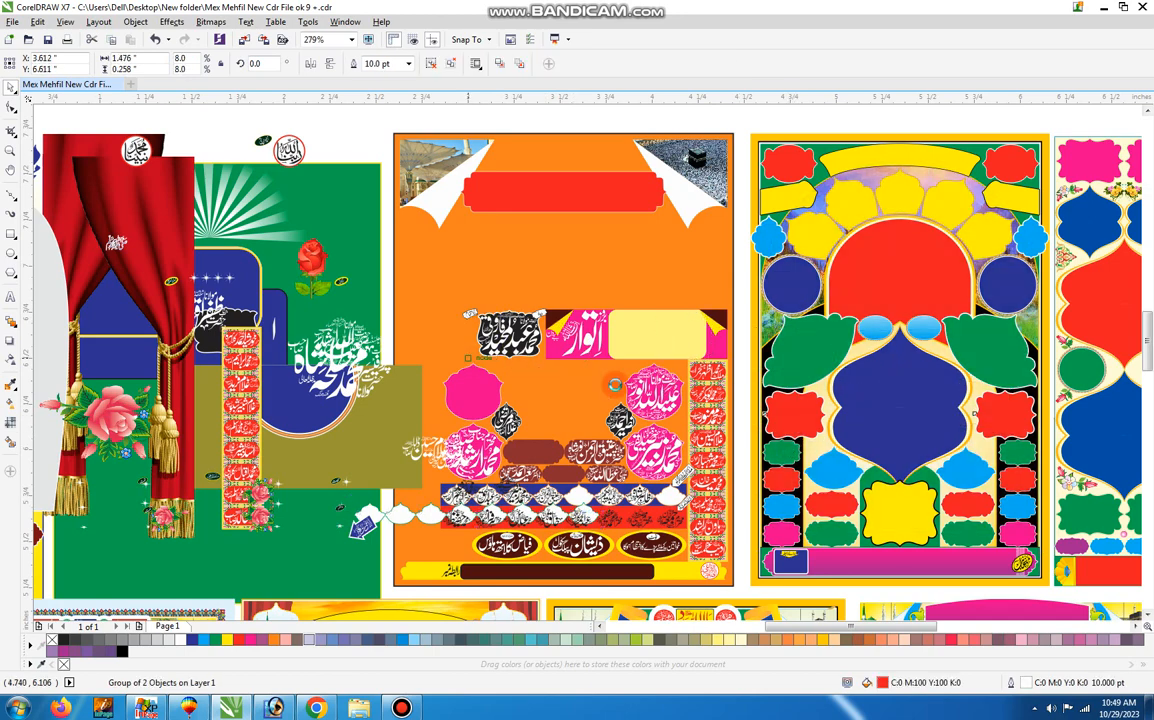
left_click_drag(898, 407, 585, 402)
left_click(865, 340)
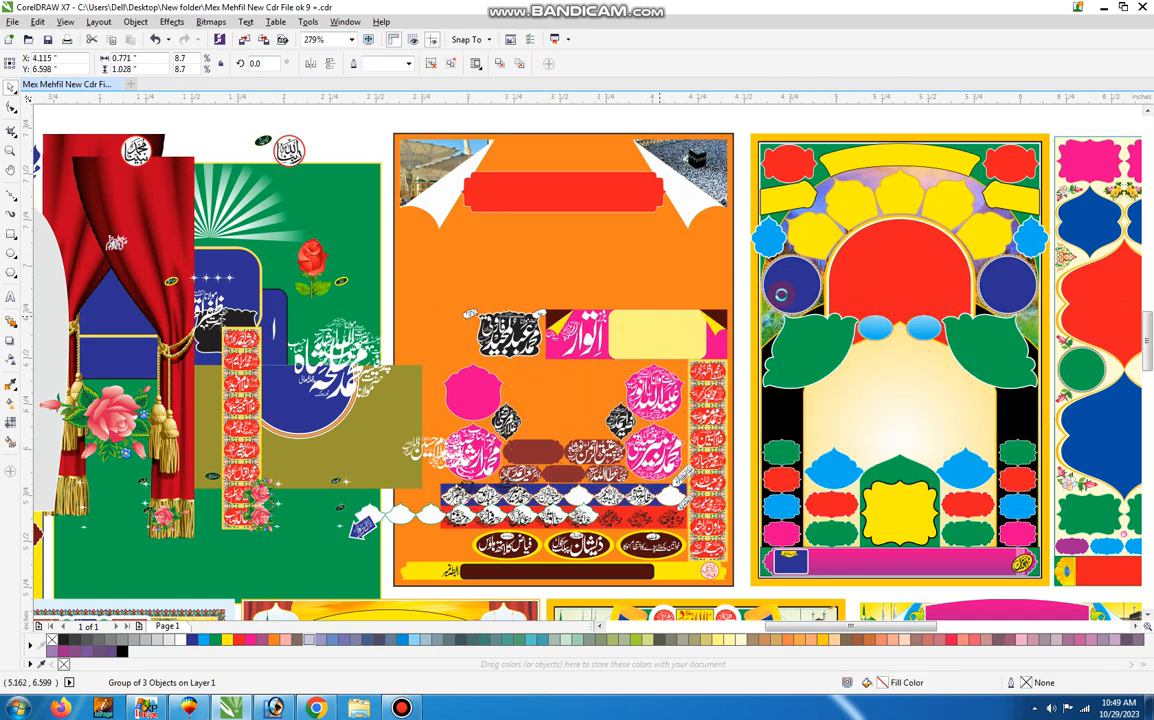
Shift the red arch, the ring of yellow petals and the pair of blue circles toward the second poster.
left_click_drag(866, 232, 638, 247)
left_click_drag(864, 215, 656, 264)
left_click_drag(1012, 268, 815, 305)
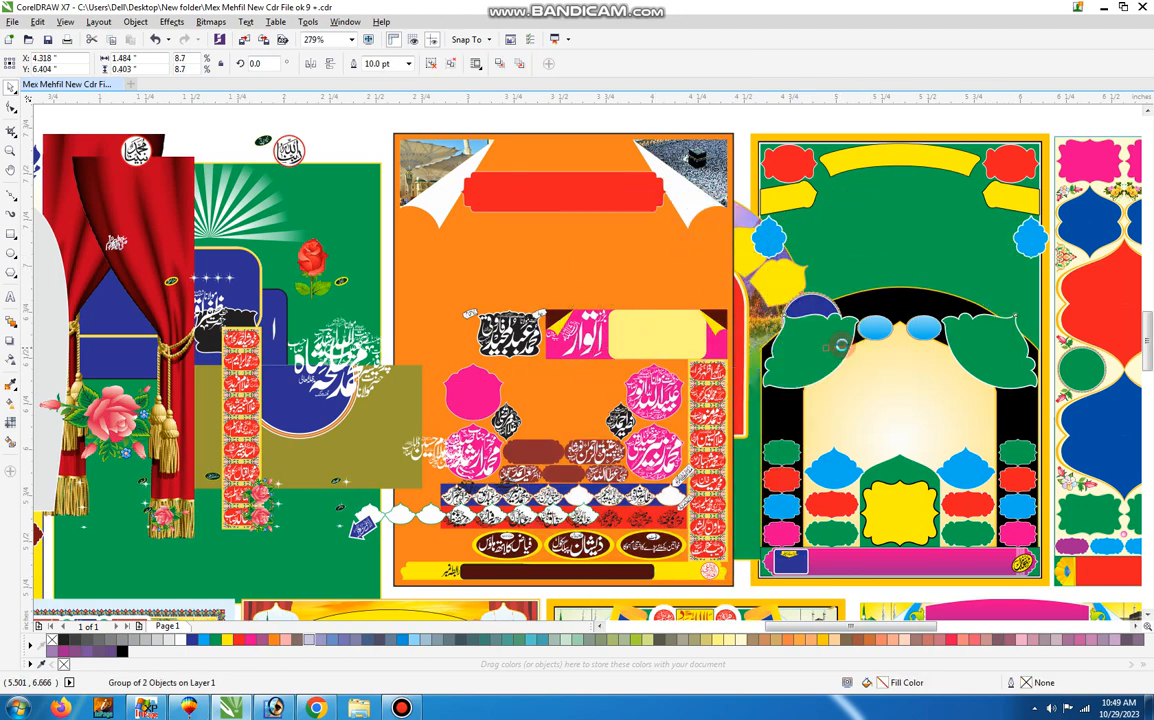
Shift the green leaf shapes, the green background and the cream arched panel toward the third poster's left side.
left_click_drag(921, 308, 785, 332)
left_click_drag(958, 335, 783, 374)
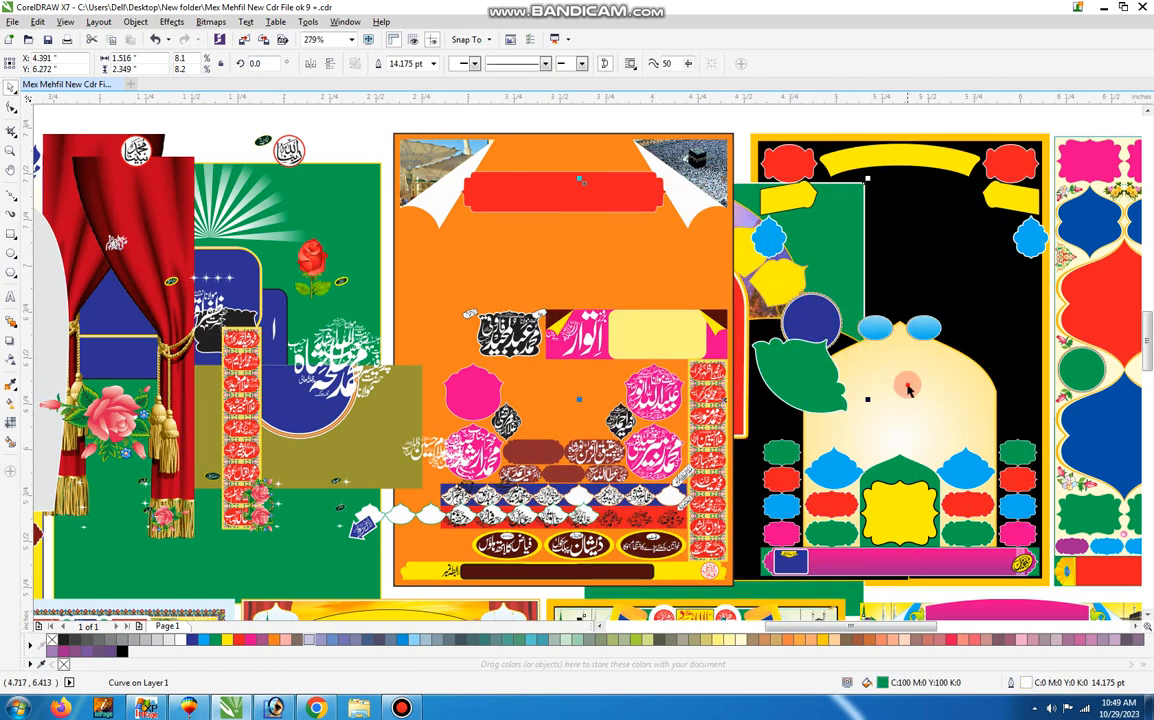
left_click_drag(908, 390, 762, 385)
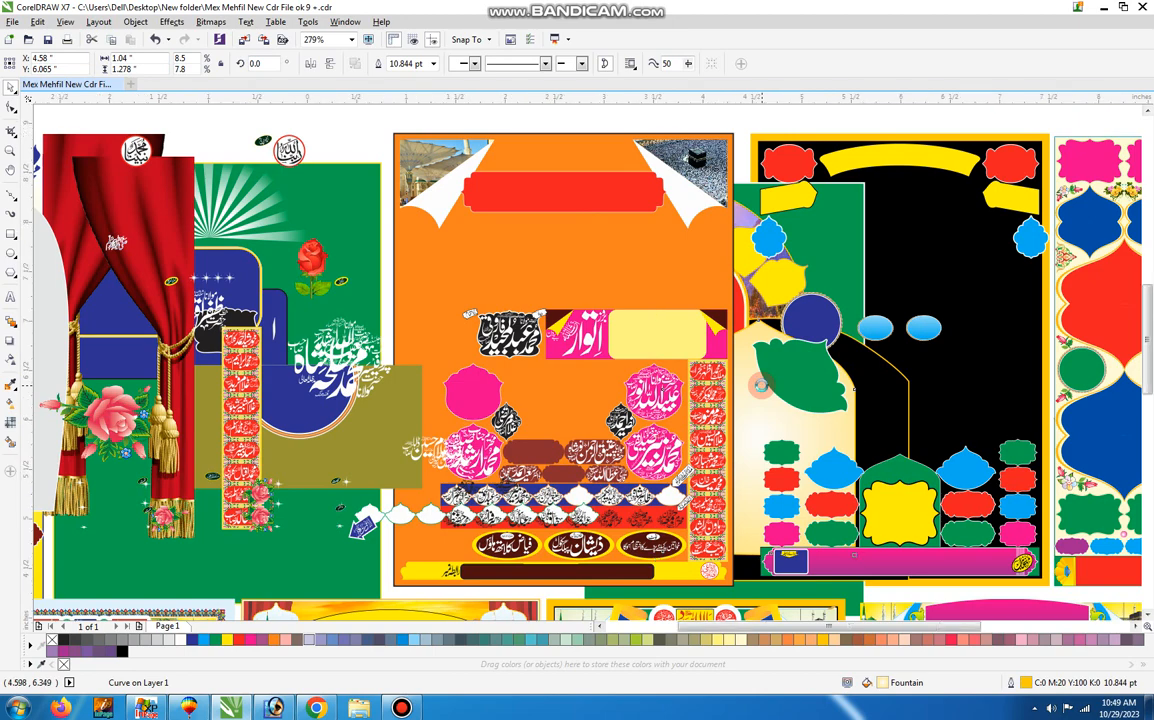
Move the purple arch frame and the green bar beneath it off the fourth poster onto the blank area.
scroll(762, 385, "down", 2)
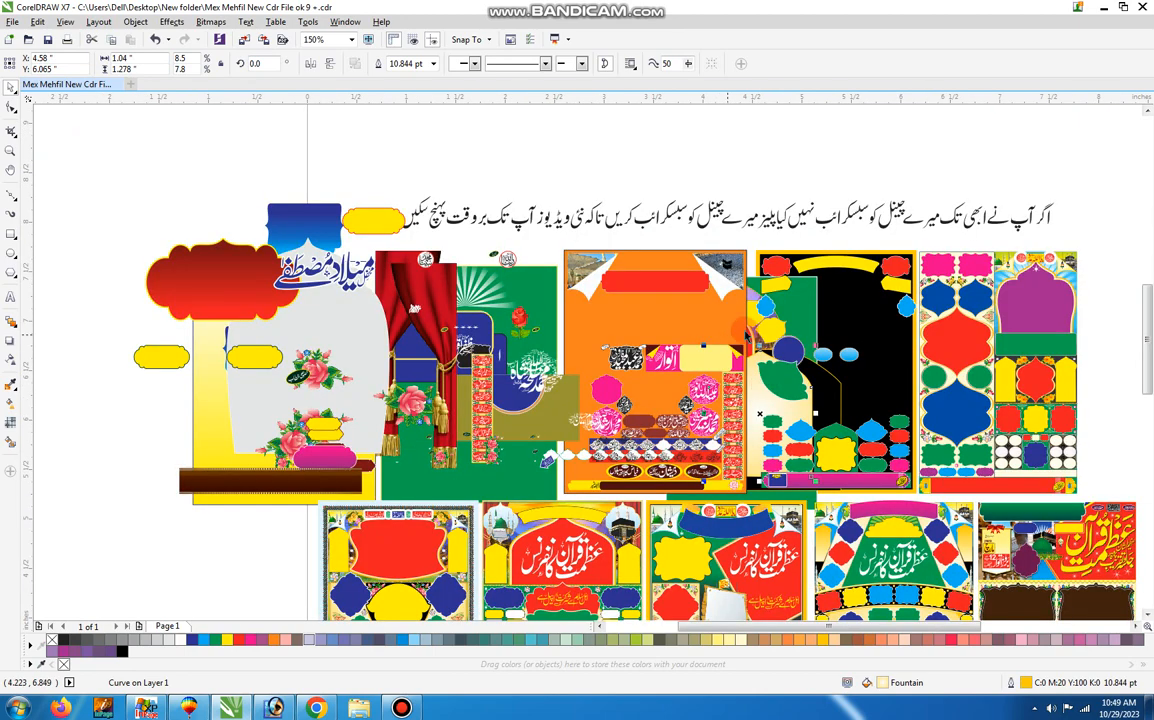
key("z")
left_click_drag(994, 437, 1151, 545)
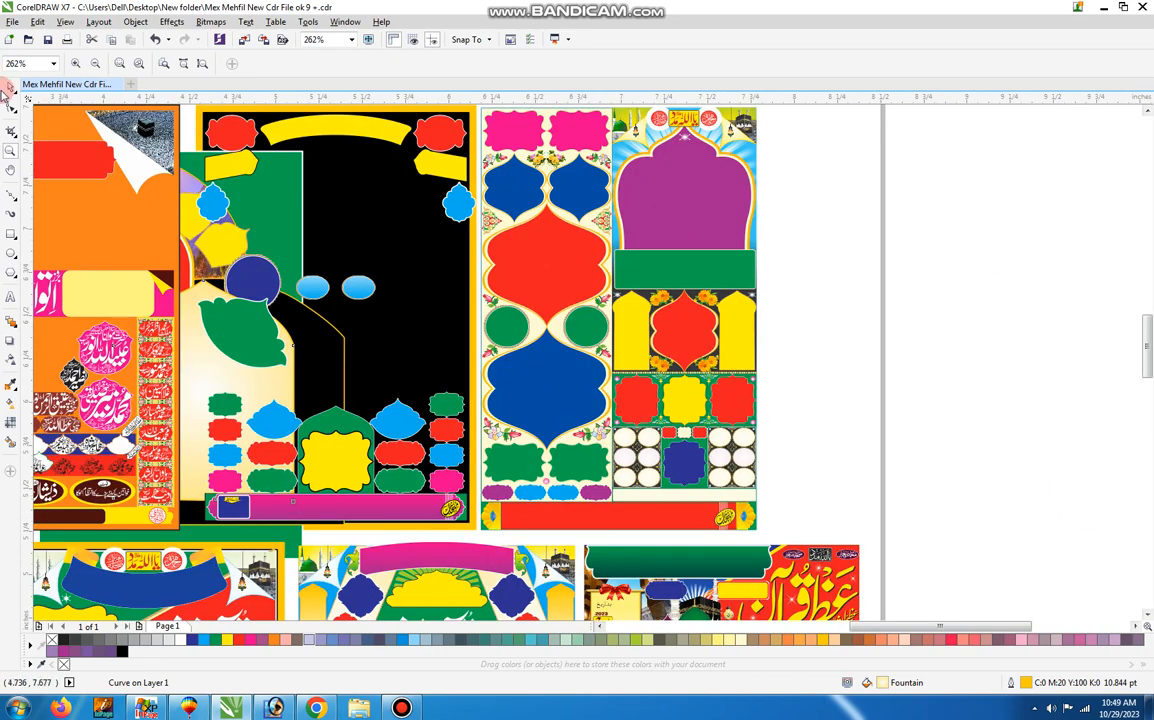
left_click(10, 88)
left_click(847, 240)
left_click(684, 212)
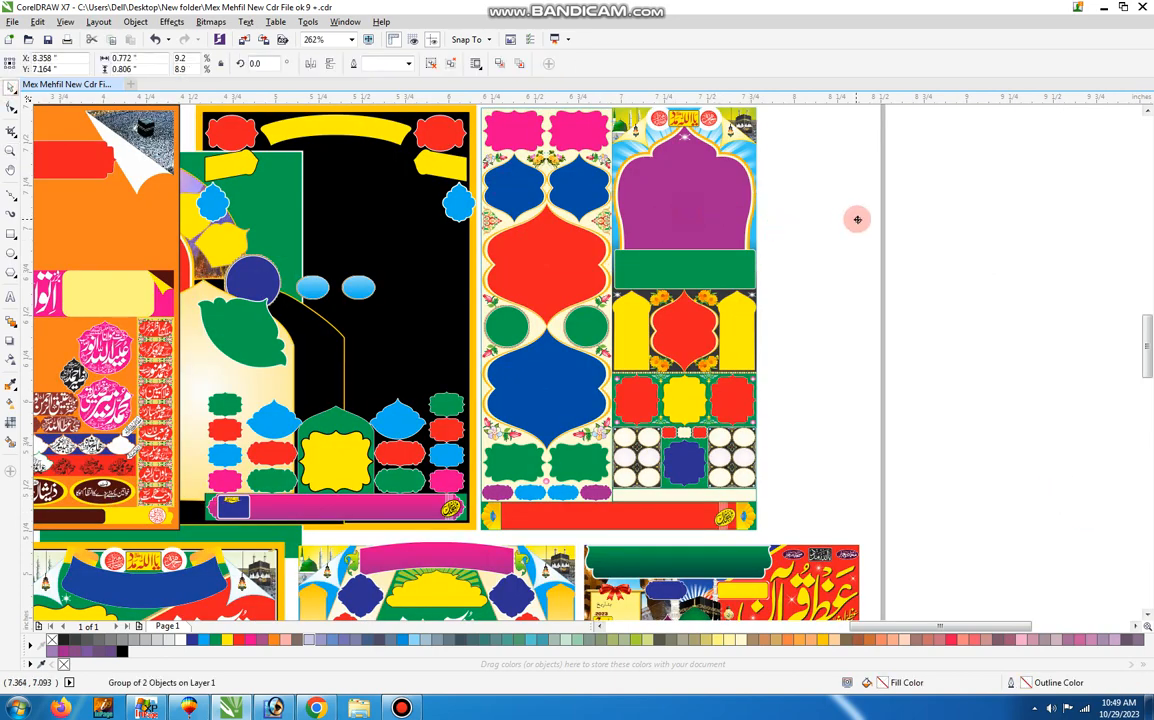
left_click_drag(928, 229, 928, 230)
left_click_drag(696, 268, 940, 312)
Move the red frame, the pair of yellow arched frames and their dark gradient panel off the fourth poster.
left_click_drag(682, 328, 880, 372)
left_click_drag(723, 329, 871, 370)
left_click_drag(677, 321, 935, 355)
Move the small label row, the right oval grid, the blue frame and two left ovals off the fourth poster.
left_click_drag(697, 432, 846, 455)
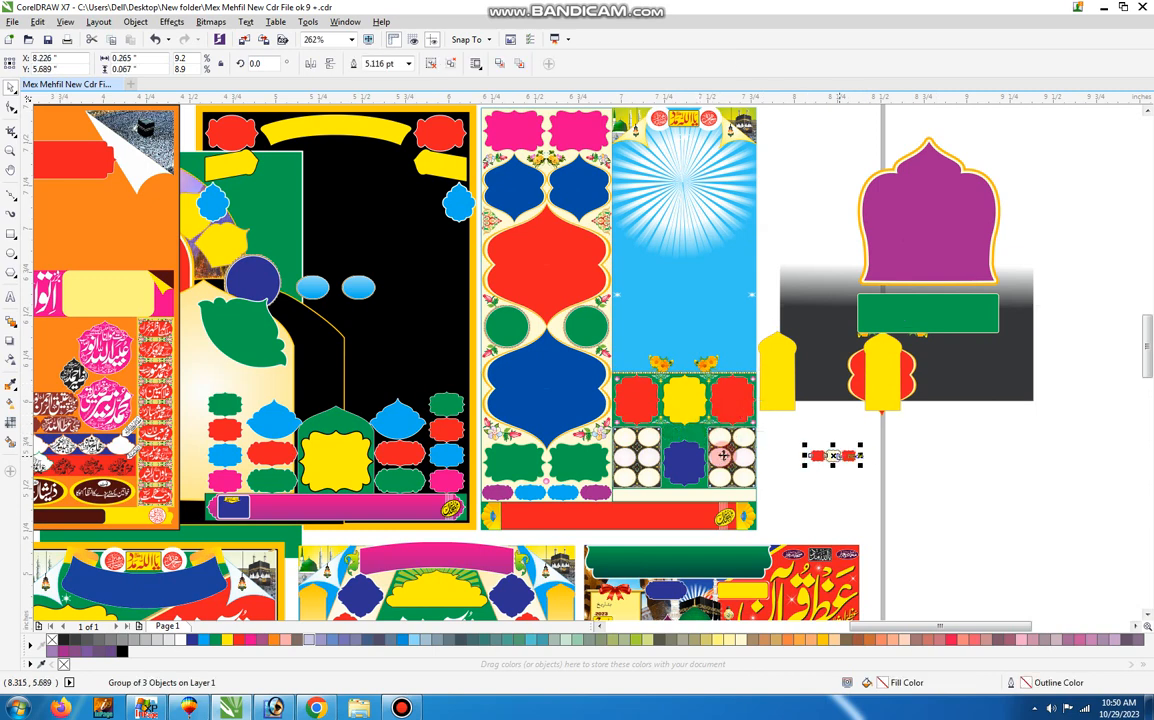
left_click_drag(728, 459, 844, 478)
left_click_drag(674, 455, 776, 459)
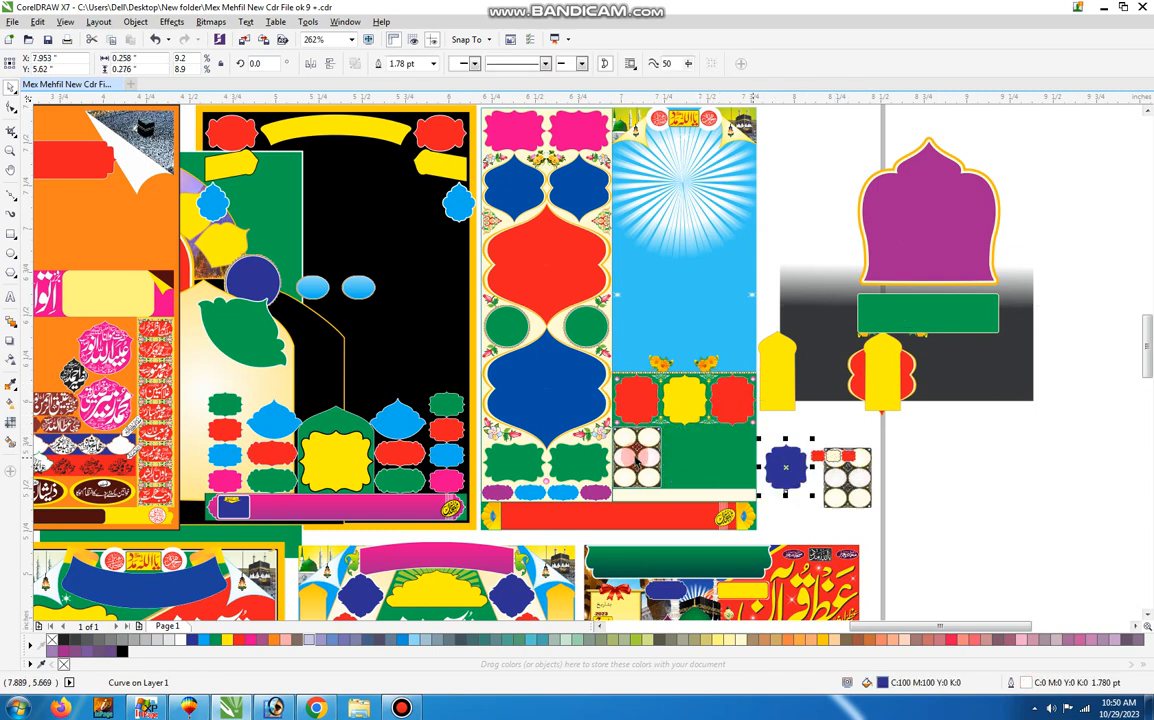
left_click_drag(638, 459, 768, 477)
Move the large blue and red frames, the small blue pair and their cream and sky-blue backgrounds aside on the fourth poster.
left_click_drag(541, 391, 655, 403)
left_click_drag(538, 319, 748, 393)
left_click_drag(544, 200, 671, 259)
left_click_drag(584, 188, 695, 272)
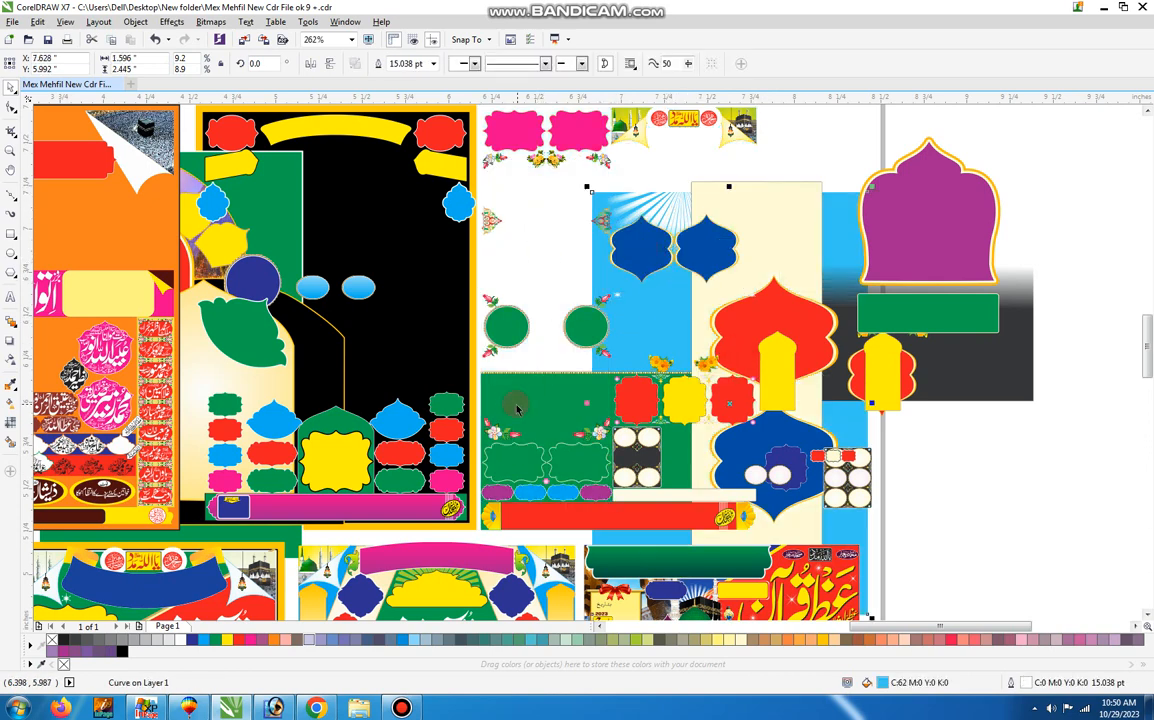
Shift the green label pair, the green lower background and the remaining white ovals of the fourth poster.
left_click_drag(518, 458, 631, 396)
left_click_drag(545, 410, 588, 343)
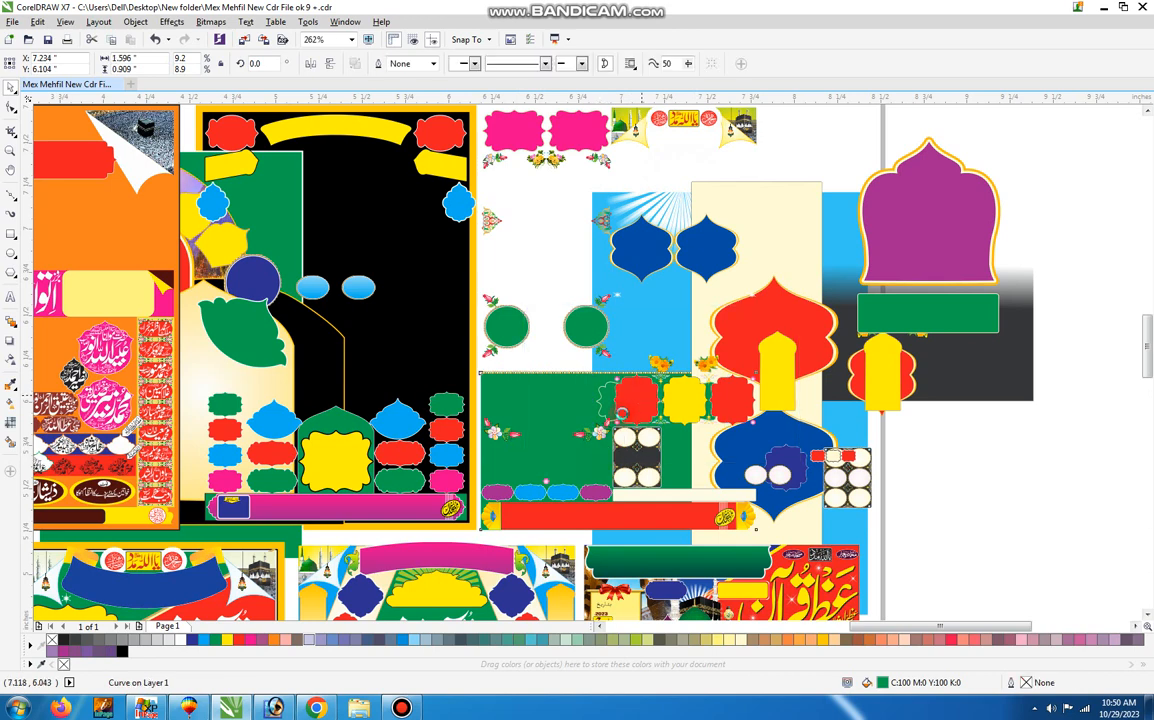
left_click_drag(636, 484, 597, 457)
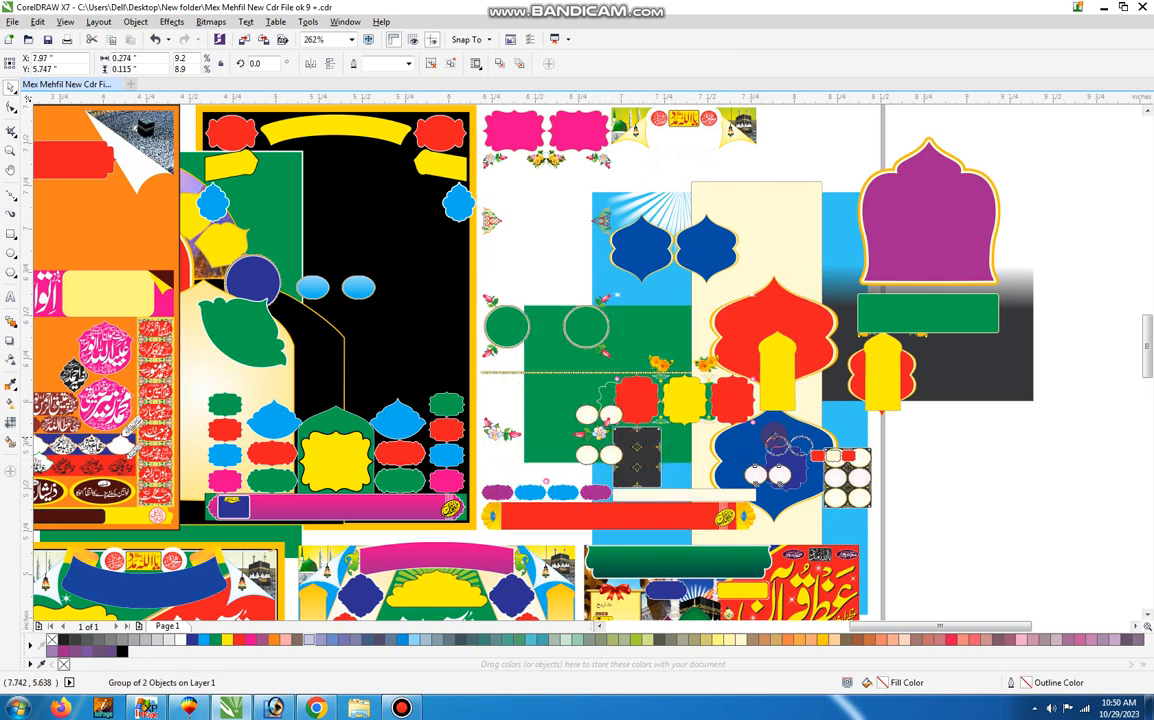
left_click_drag(776, 440, 788, 434)
Undo the moves of the fourth poster's backgrounds, green labels and large blue and red frames.
key("ctrl+z")
key("ctrl+z")
key("ctrl+z")
key("ctrl+z")
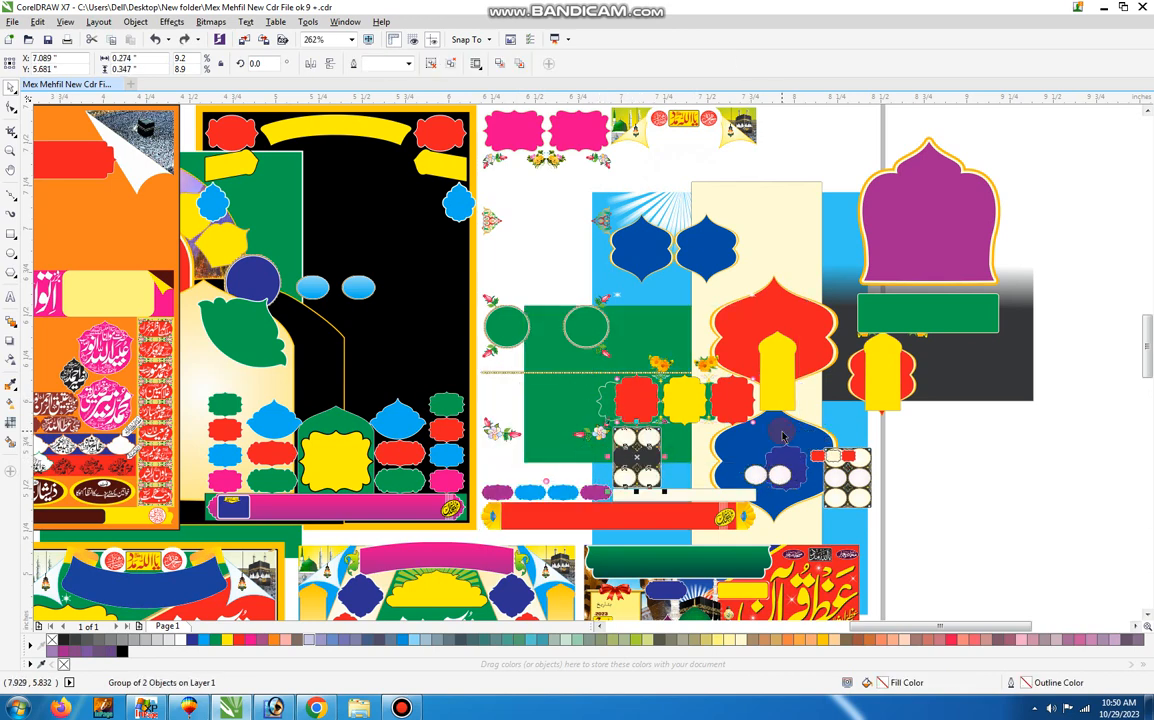
key("ctrl+z")
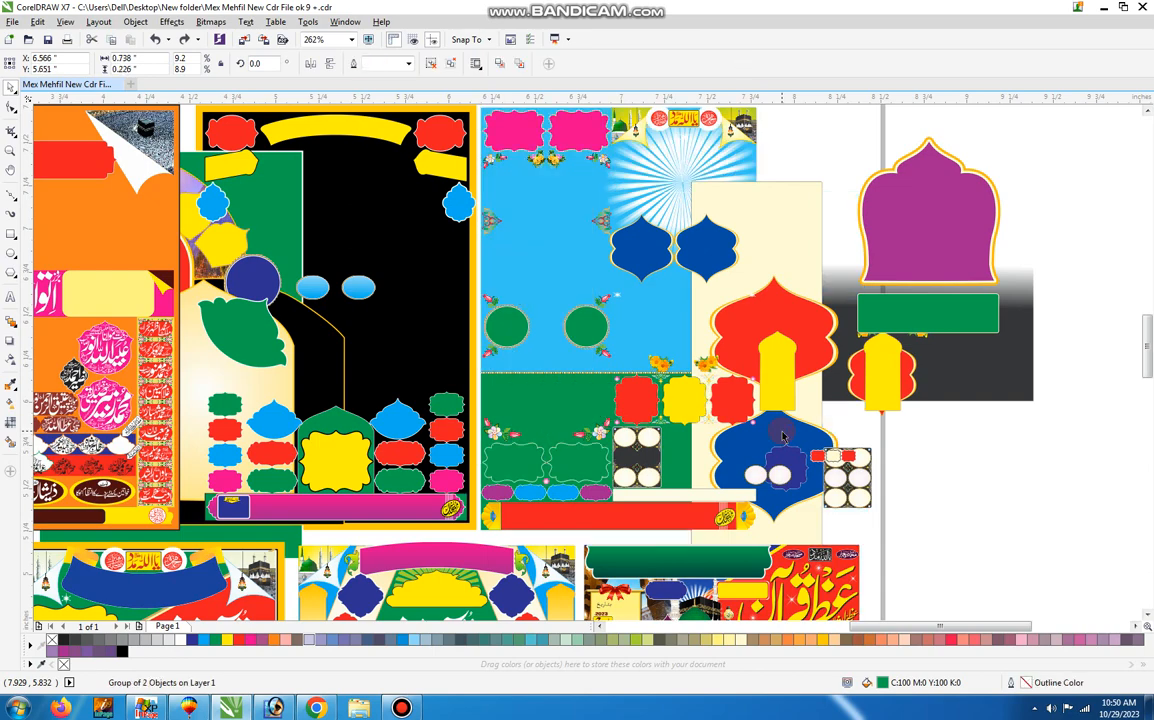
scroll(782, 436, "down", 1)
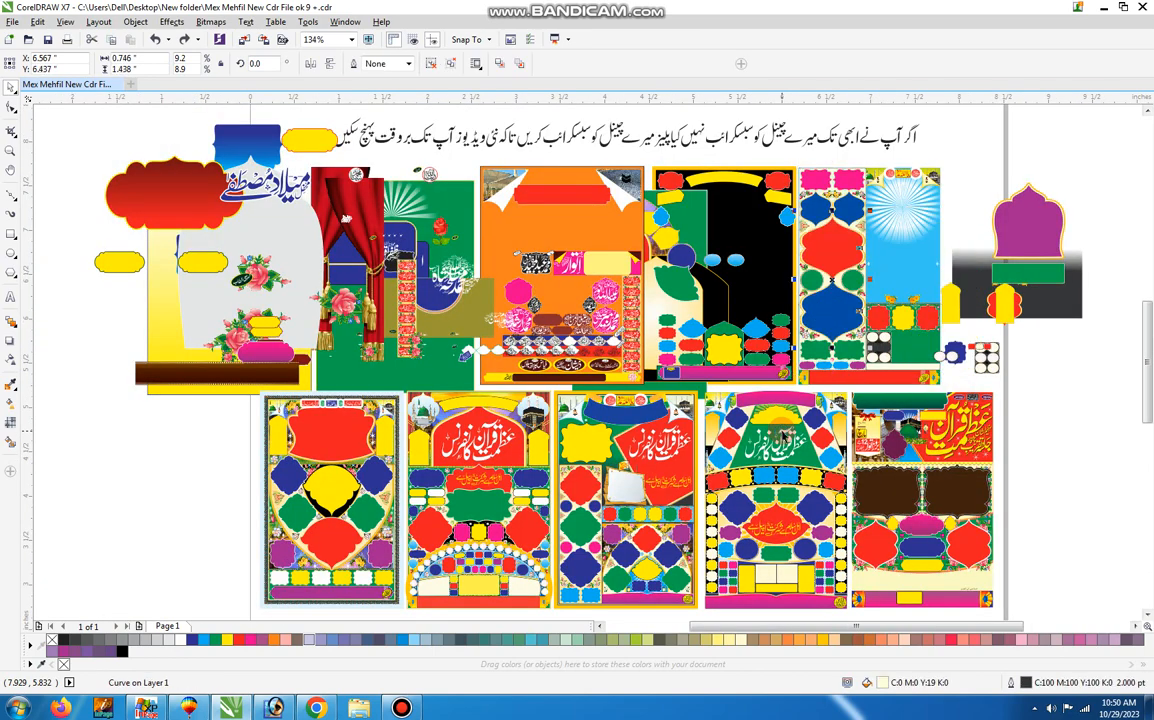
Undo the moves of the fourth poster's ovals, small labels, arched frames, dark panel, green bar and purple arch.
key("ctrl+z")
key("ctrl+z")
key("ctrl+z")
key("ctrl+z")
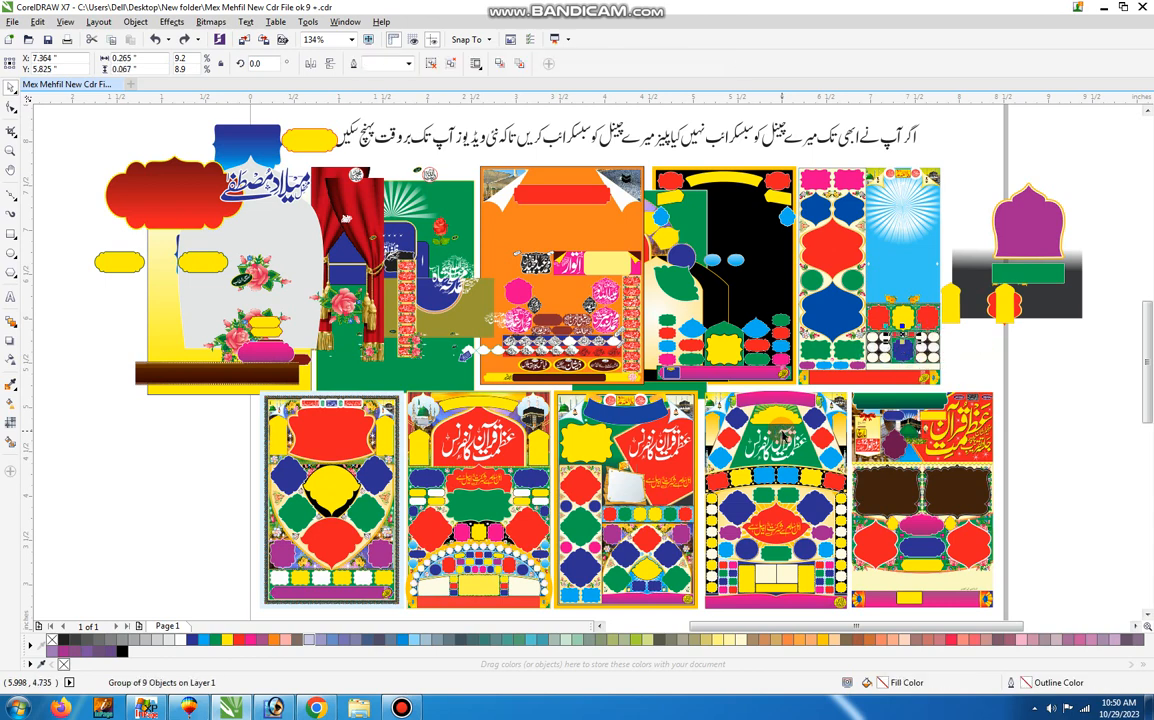
key("ctrl+z")
key("ctrl+z")
key("ctrl+z")
key("ctrl+z")
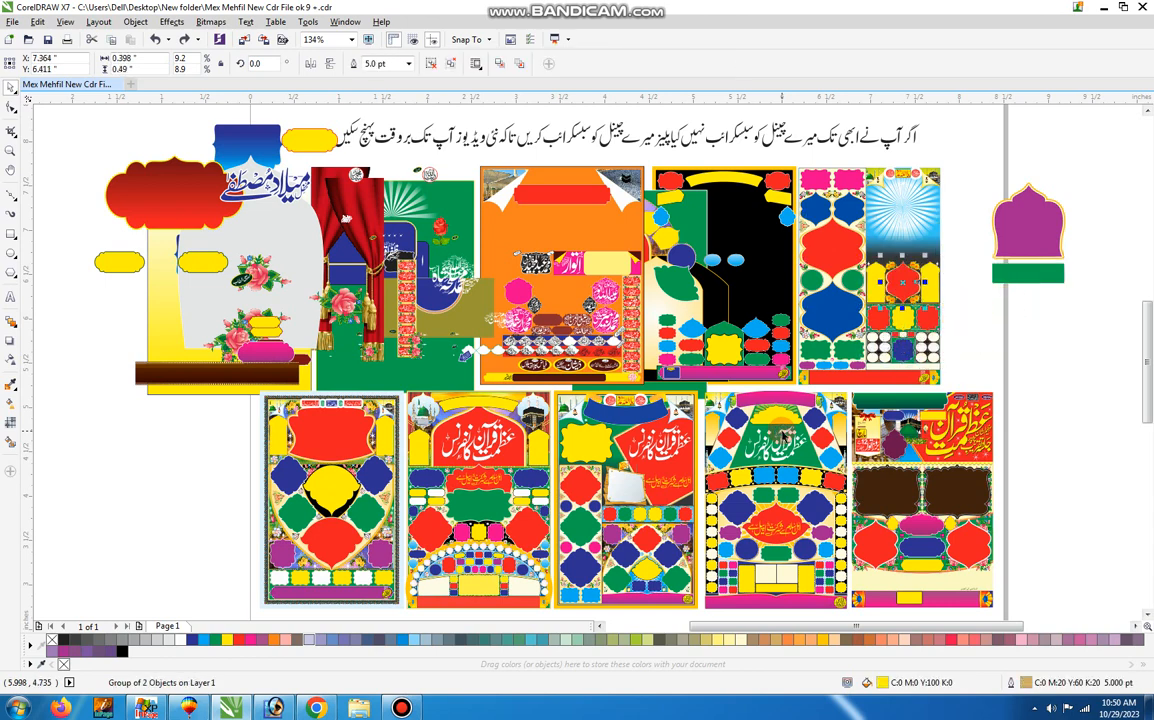
key("ctrl+z")
key("ctrl+z")
key("ctrl+z")
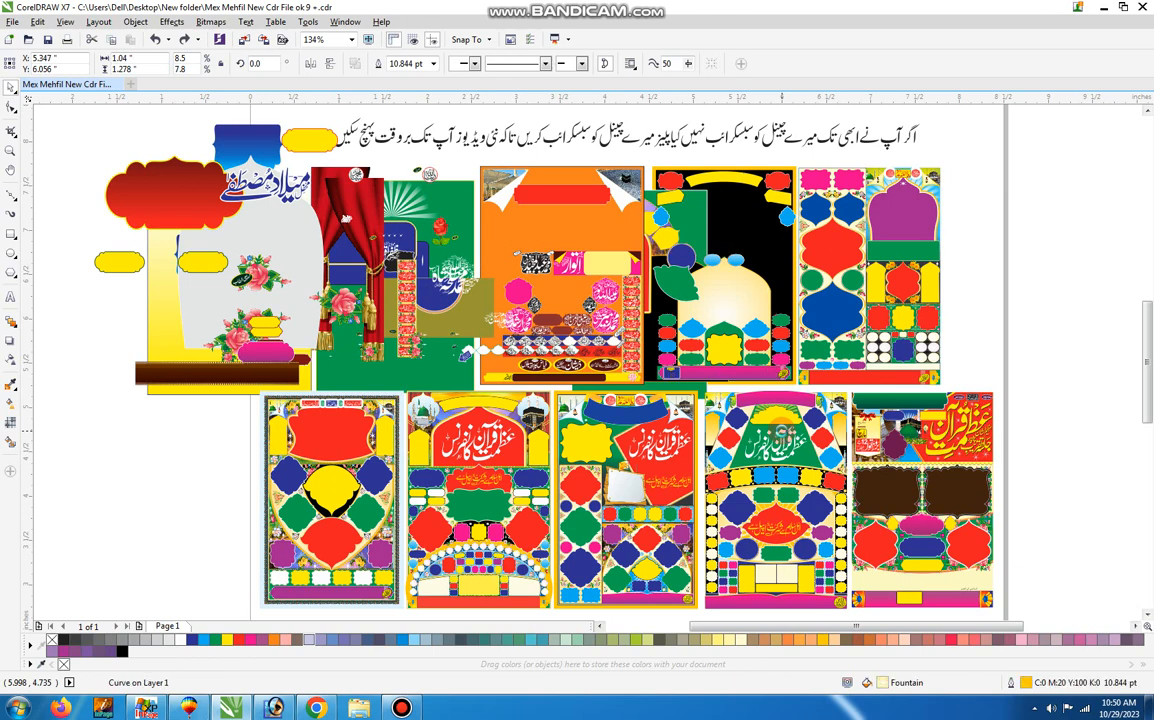
Undo the moves of the third poster's cream arch, green shapes, blue circles, yellow petals, red arch, blue frame and red badges.
key("ctrl+z")
key("ctrl+z")
key("ctrl+z")
key("ctrl+z")
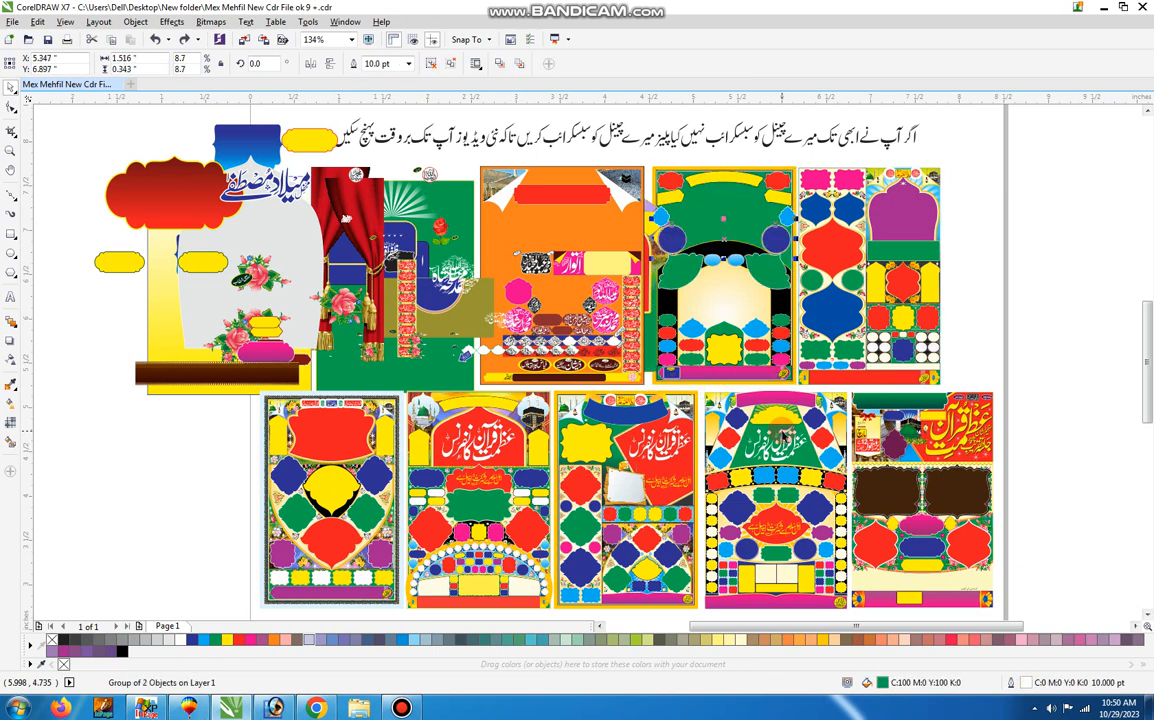
key("ctrl+z")
key("ctrl+z")
key("ctrl+z")
key("ctrl+z")
key("ctrl+z")
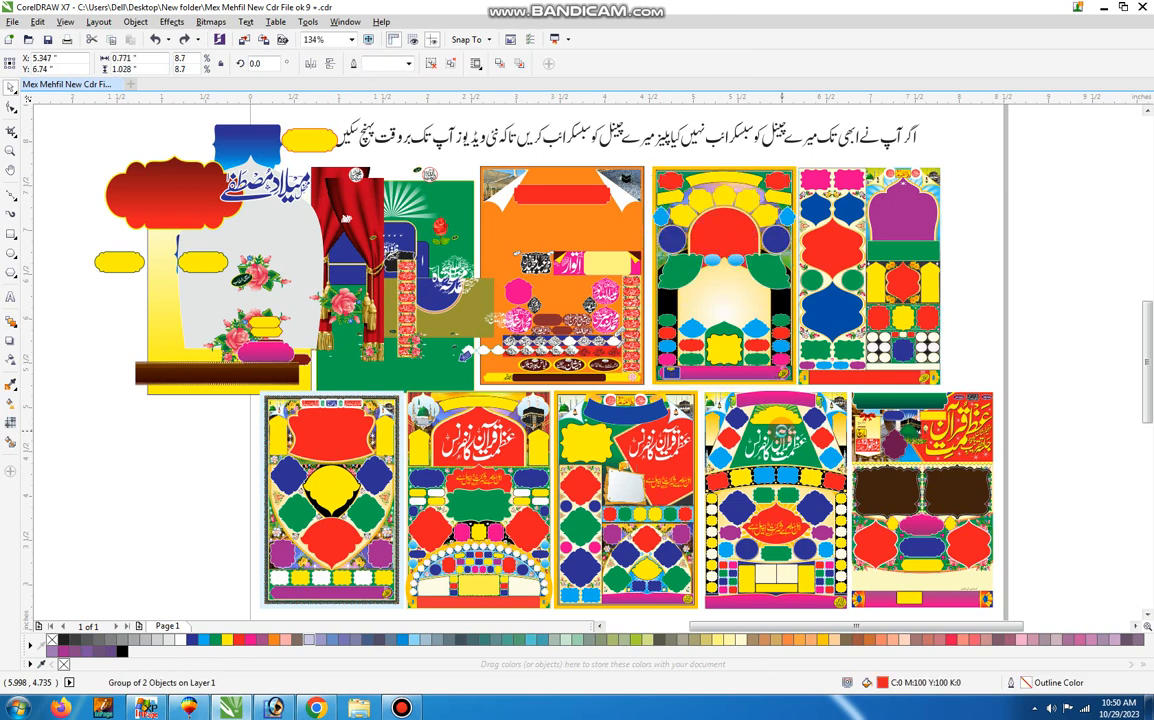
Undo the moves of the second poster's name frames, label texts, pink badge text, central calligraphy and olive panel.
key("ctrl+z")
key("ctrl+z")
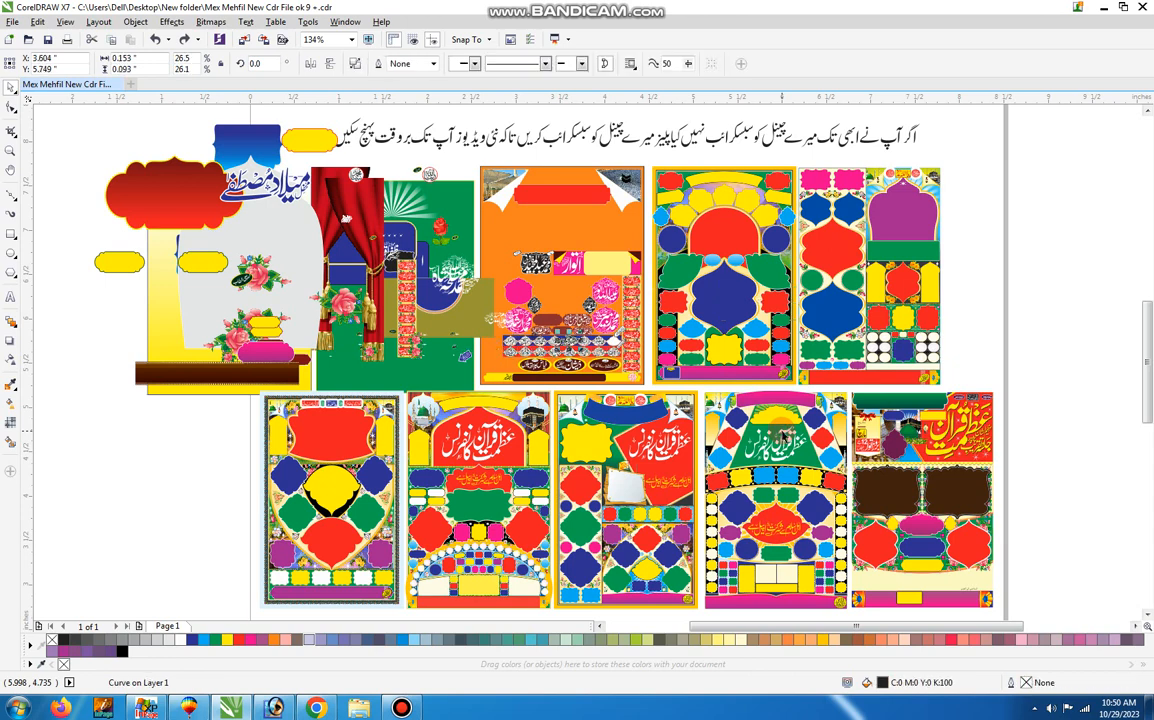
key("ctrl+z")
key("ctrl+z")
key("ctrl+z")
key("ctrl+z")
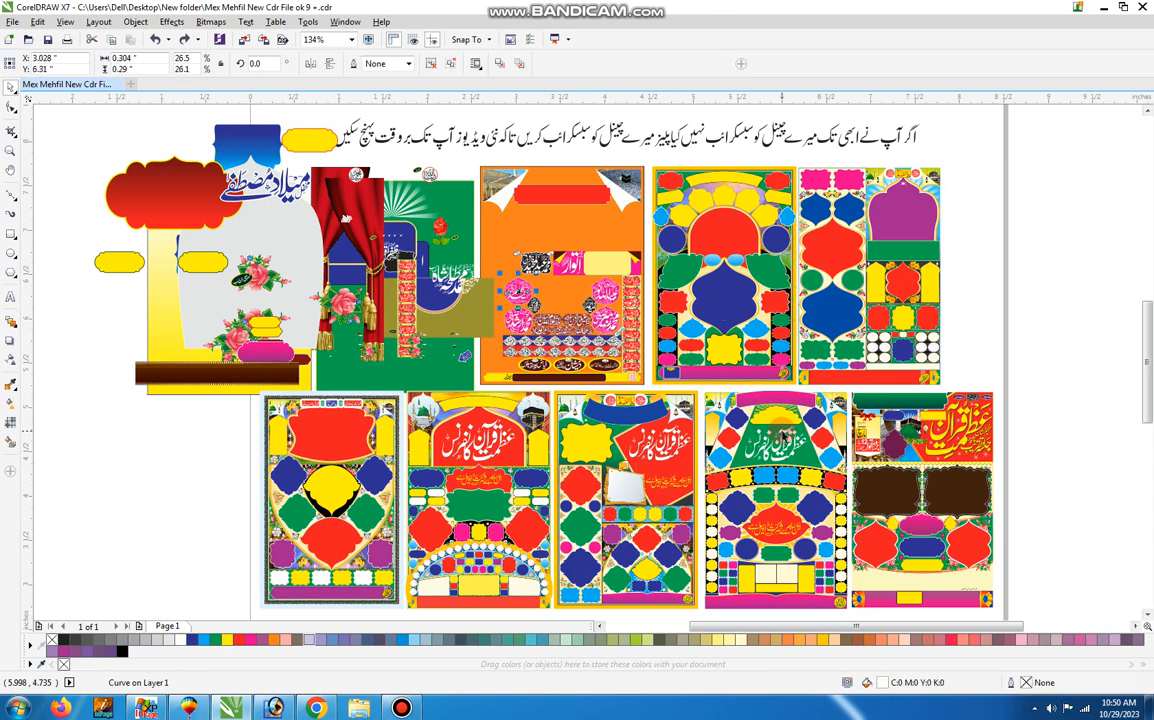
Undo the moves of the second poster's red name column, calligraphy nameplate, blue panel pieces and green background.
key("ctrl+z")
key("ctrl+z")
key("ctrl+z")
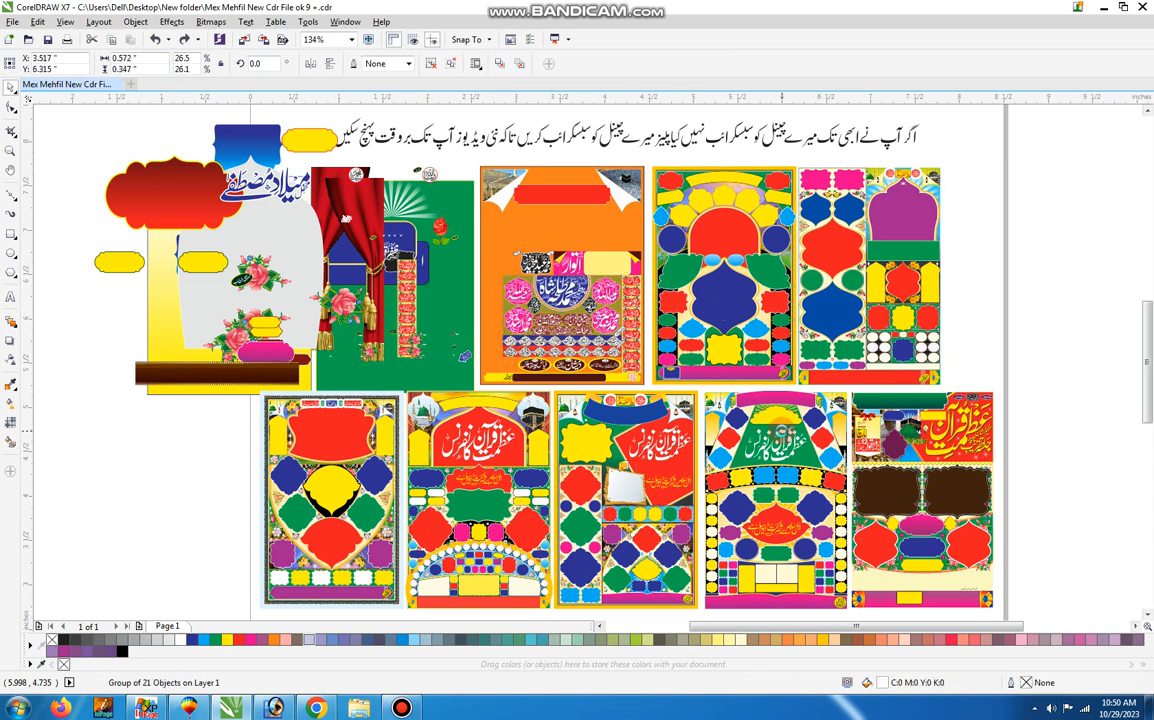
key("ctrl+z")
key("ctrl+z")
key("ctrl+z")
key("ctrl+z")
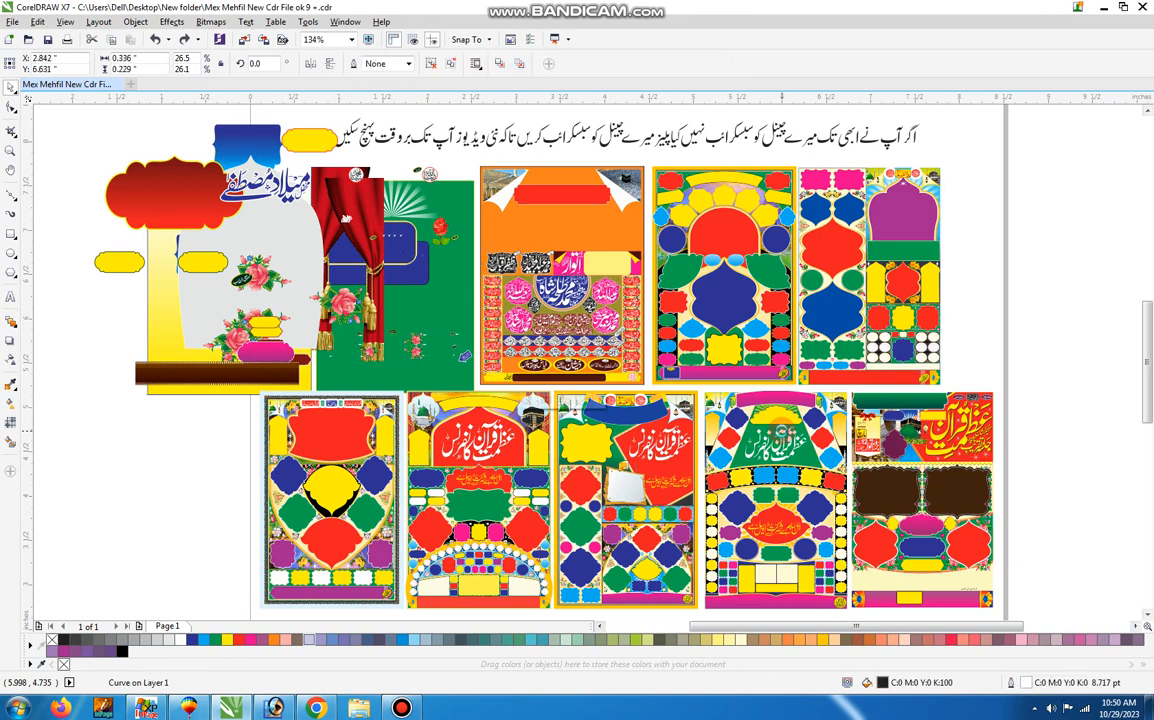
Undo the moves of the first poster's curtain, yellow background, grey arch and dark brown base bar.
key("ctrl+z")
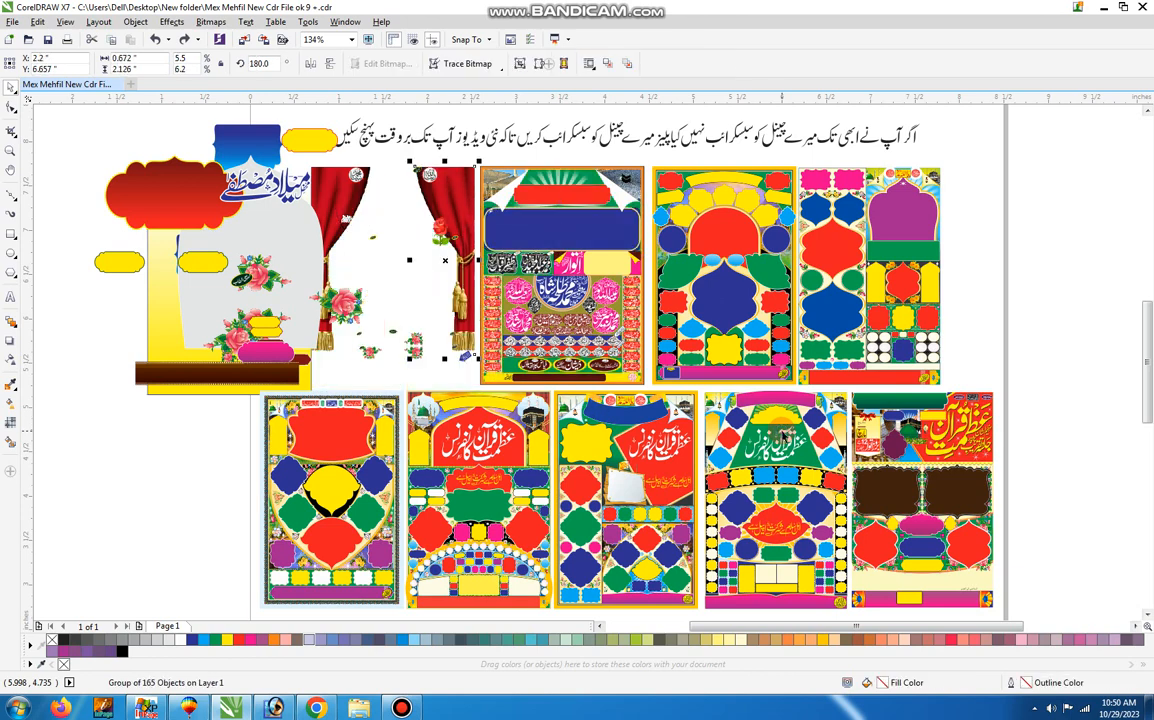
key("ctrl+z")
key("ctrl+z")
key("ctrl+z")
key("ctrl+z")
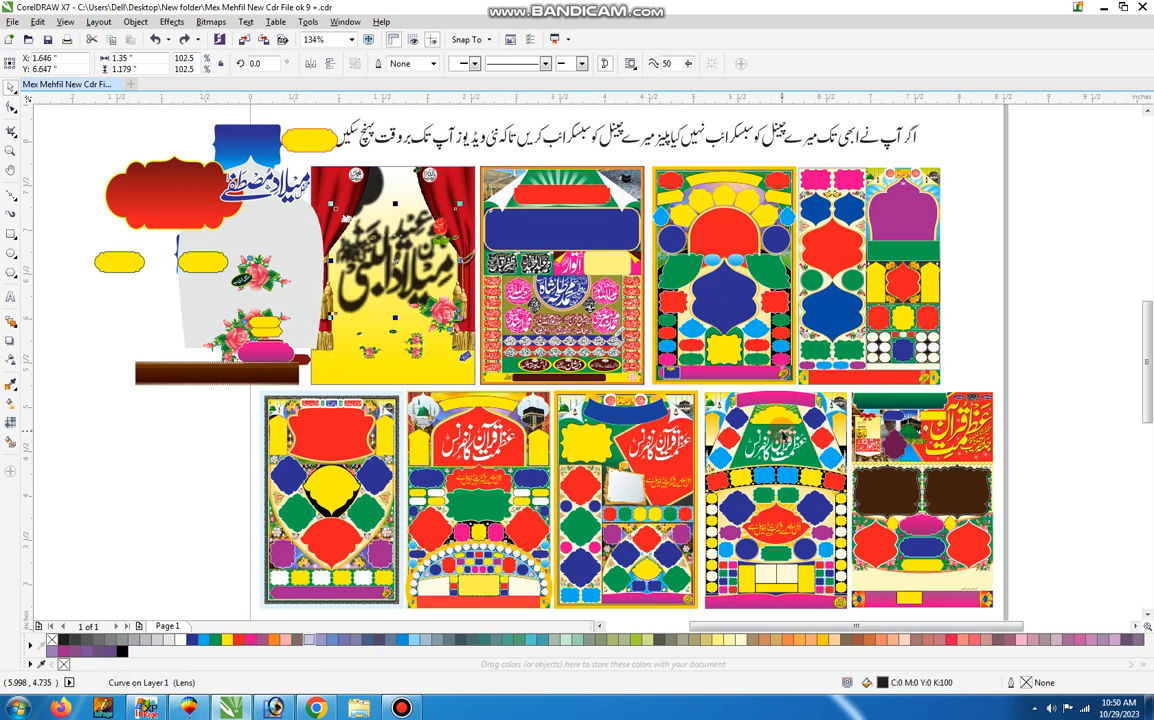
key("ctrl+z")
key("ctrl+z")
key("ctrl+z")
key("ctrl+z")
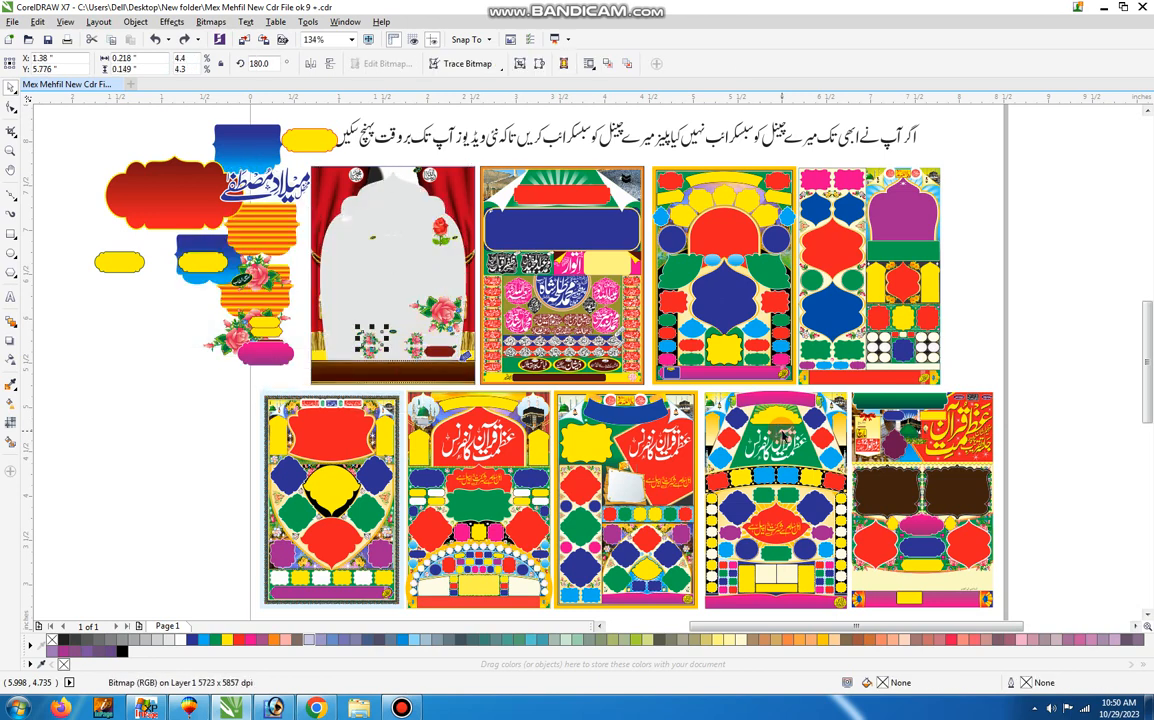
Undo the moves of the first poster's small yellow, pink and brown labels, its roses and the oval badge.
key("ctrl+z")
key("ctrl+z")
key("ctrl+z")
key("ctrl+z")
key("ctrl+z")
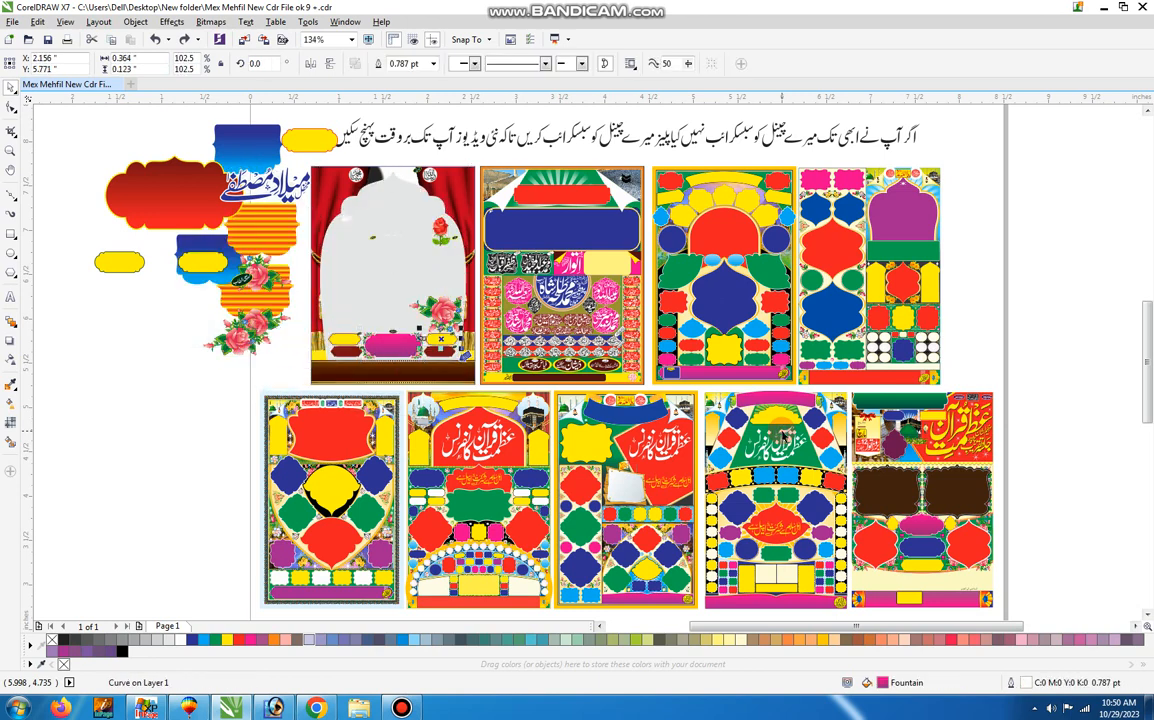
Undo the moves of the first poster's title calligraphy, upper yellow labels, blue corner panels and large red frame.
key("ctrl+z")
key("ctrl+z")
key("ctrl+z")
key("ctrl+z")
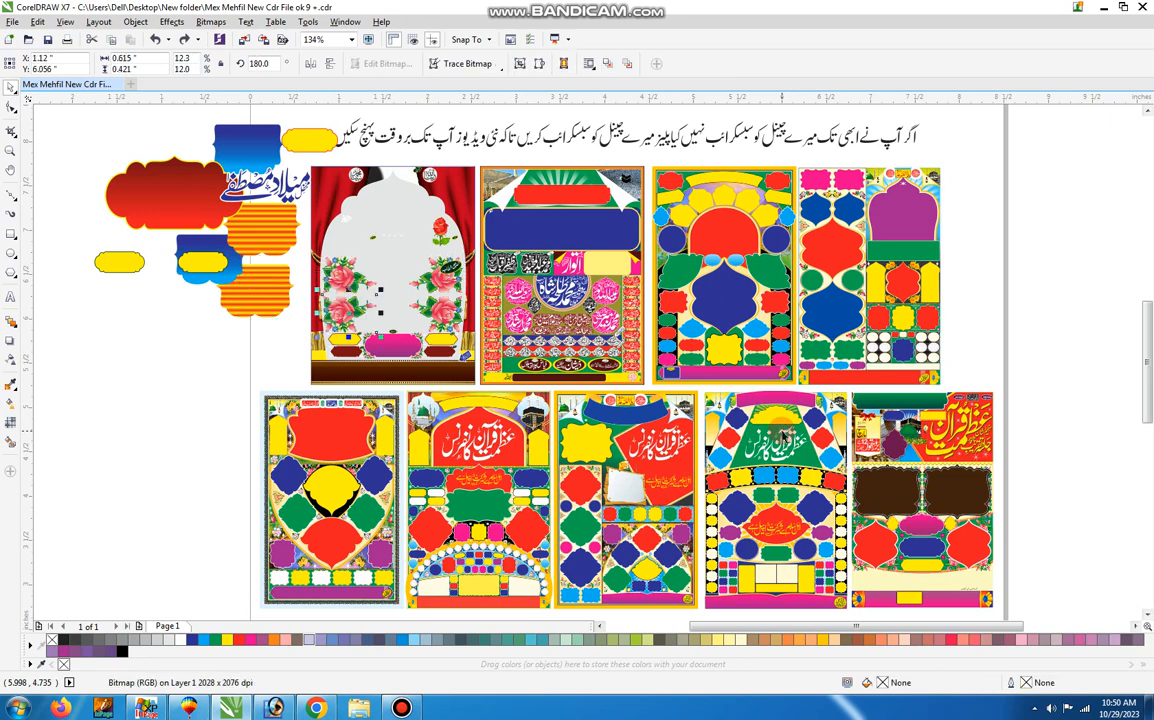
key("ctrl+z")
key("ctrl+z")
key("ctrl+z")
key("ctrl+z")
key("ctrl+z")
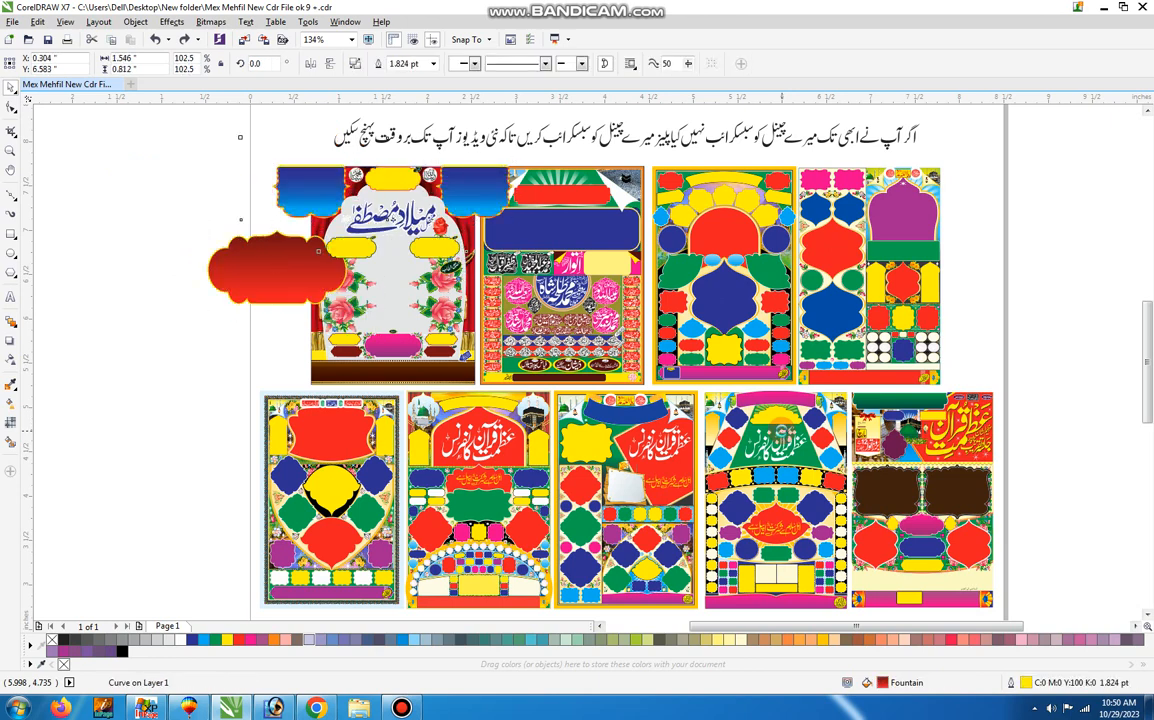
key("ctrl+z")
key("ctrl+z")
key("ctrl+z")
key("ctrl+z")
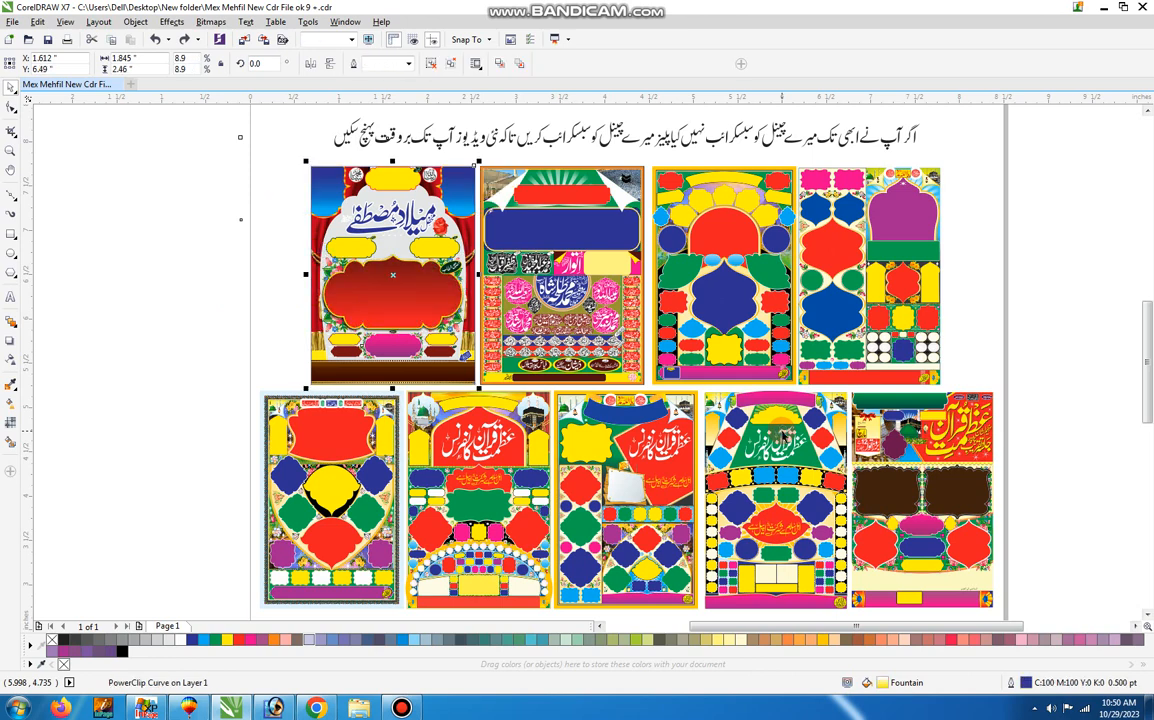
Ungroup the lower row of posters so each poster is a separate object.
left_click(268, 292)
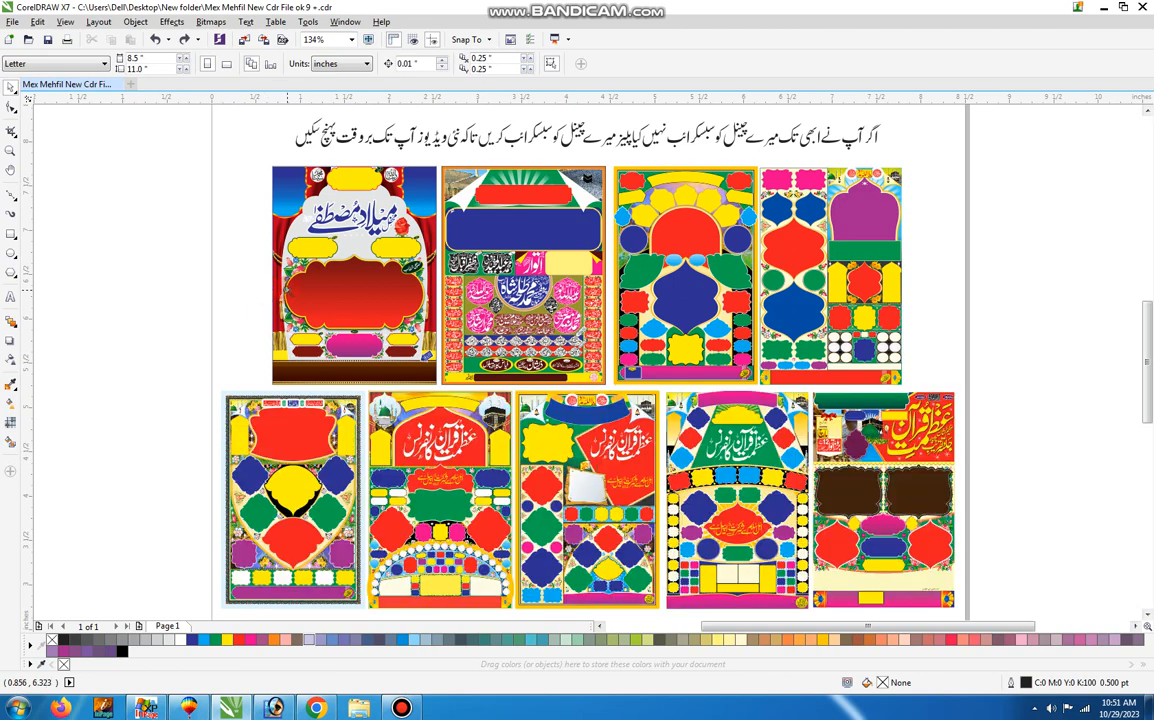
left_click_drag(192, 380, 985, 632)
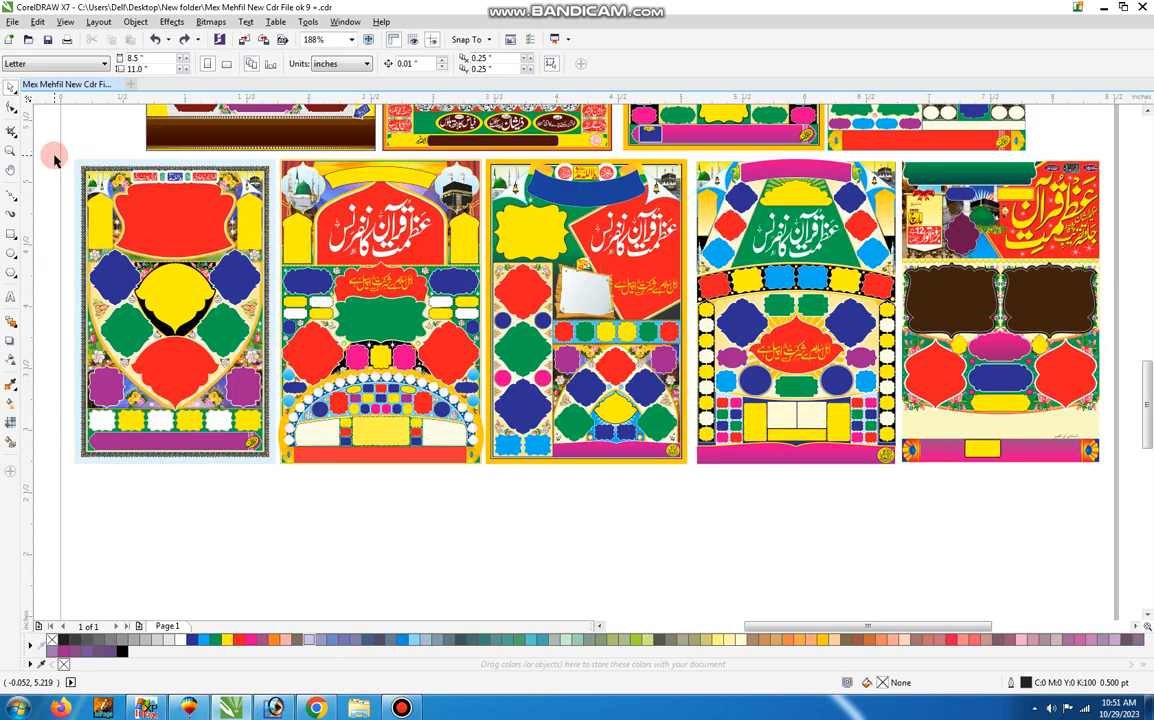
key("z")
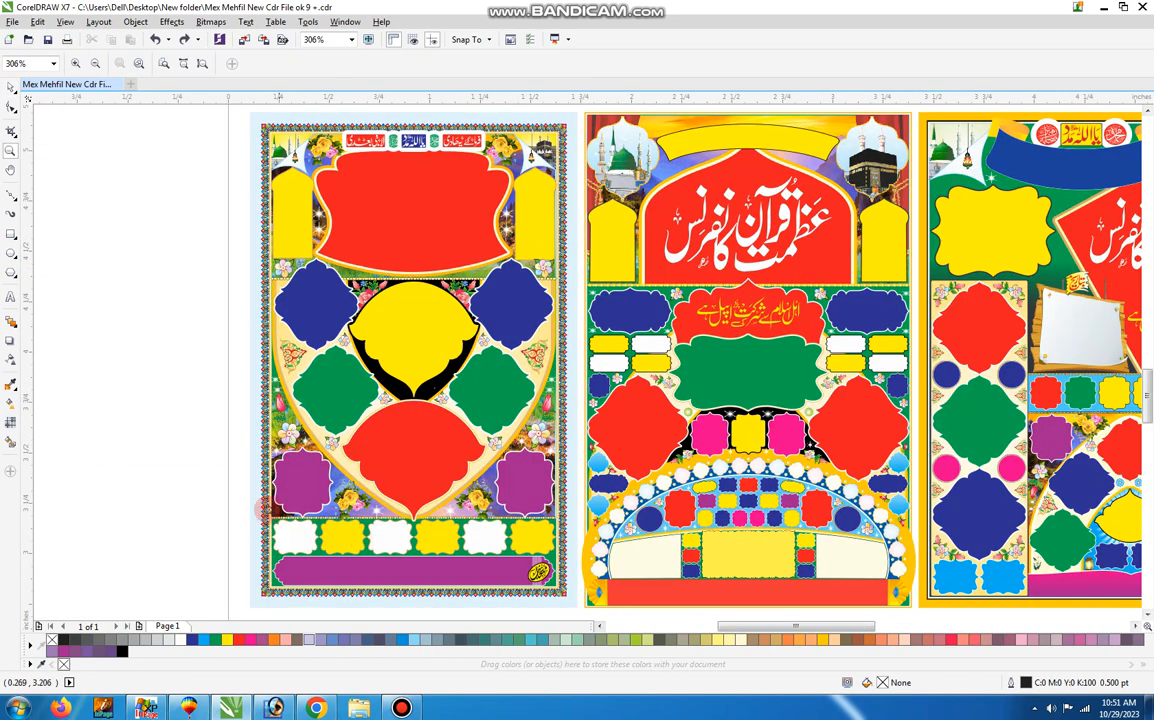
key("space")
left_click_drag(147, 515, 3, 508)
left_click(355, 404)
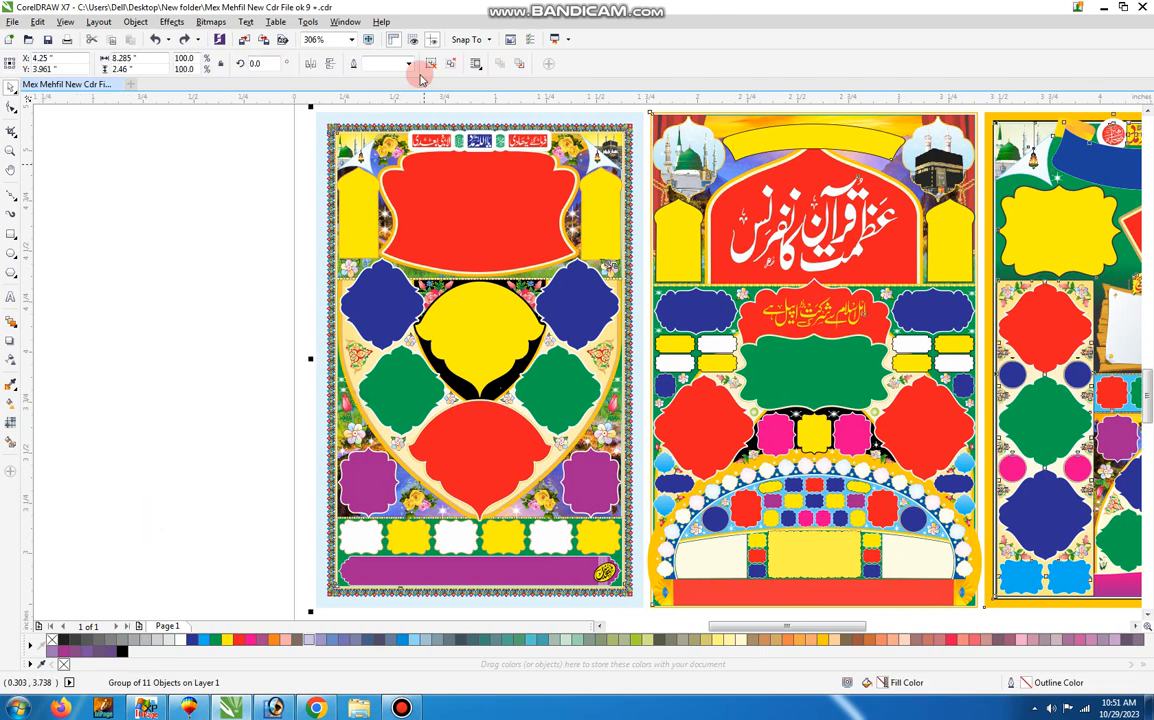
left_click(256, 134)
Ungroup the lower row's leftmost poster down to its individual parts, undoing the trial moves of the whole poster.
left_click_drag(412, 165, 420, 127)
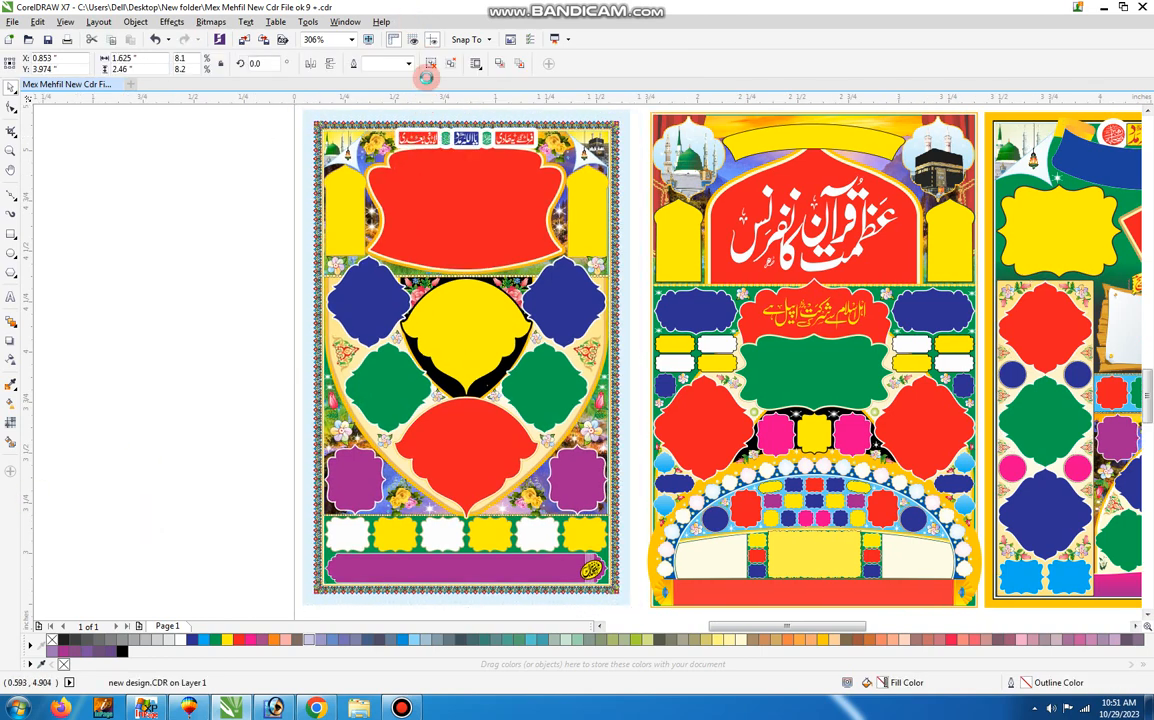
key("ctrl+z")
left_click_drag(483, 214, 356, 273)
key("ctrl+z")
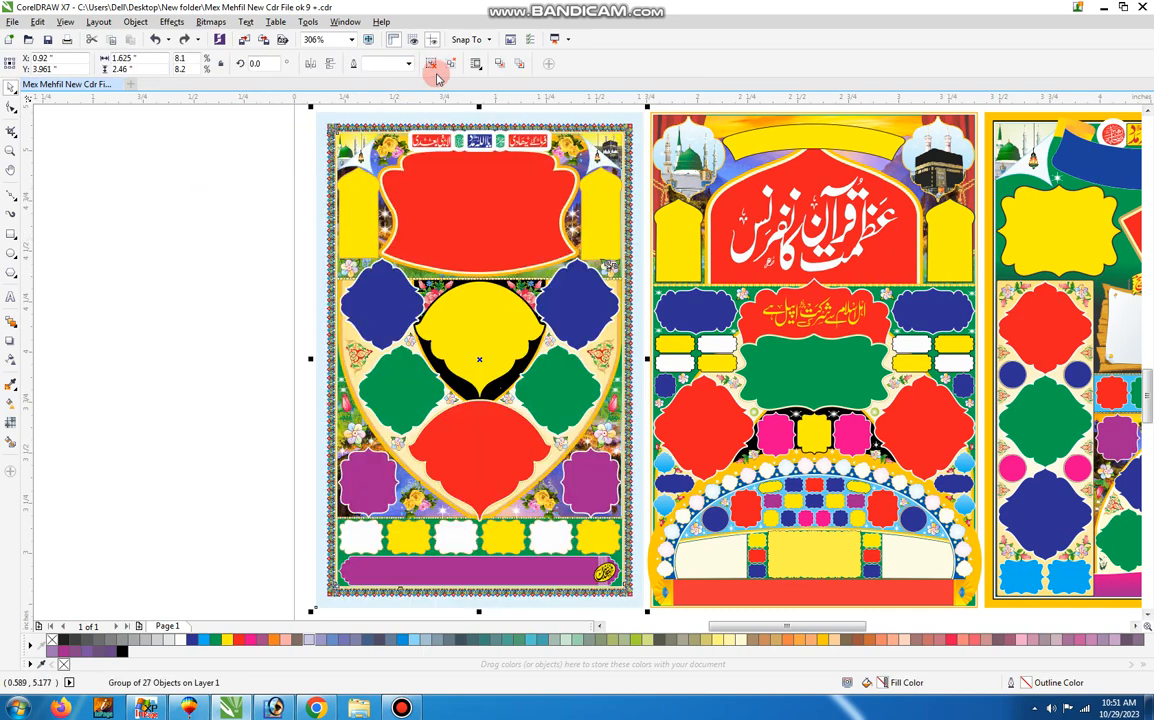
left_click(227, 193)
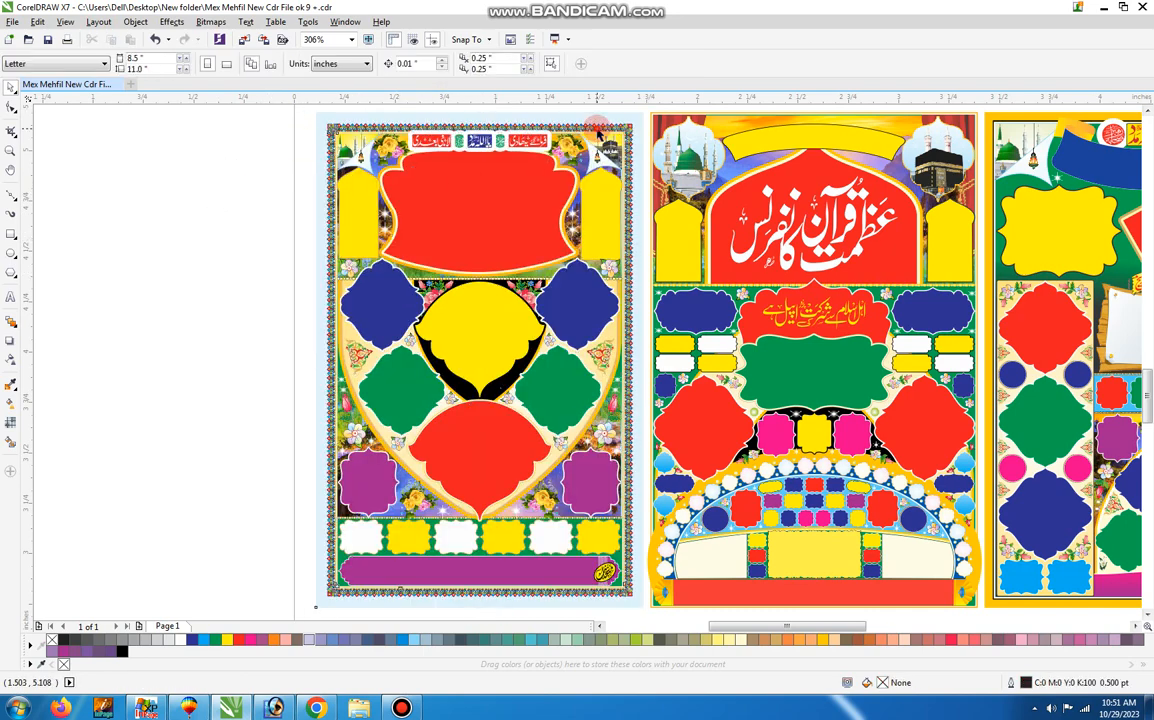
Move the leftmost lower poster's patterned border with its landscape and green background off the page and ungroup it.
left_click_drag(598, 130, 232, 142)
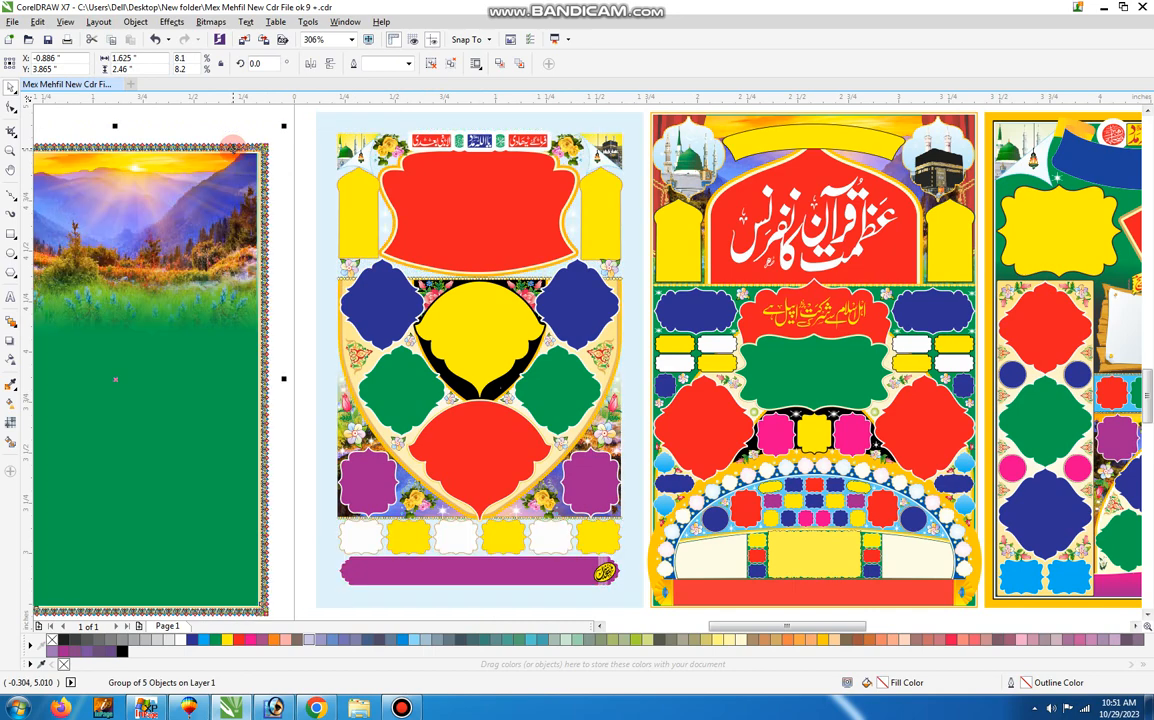
right_click(219, 223)
left_click(313, 111)
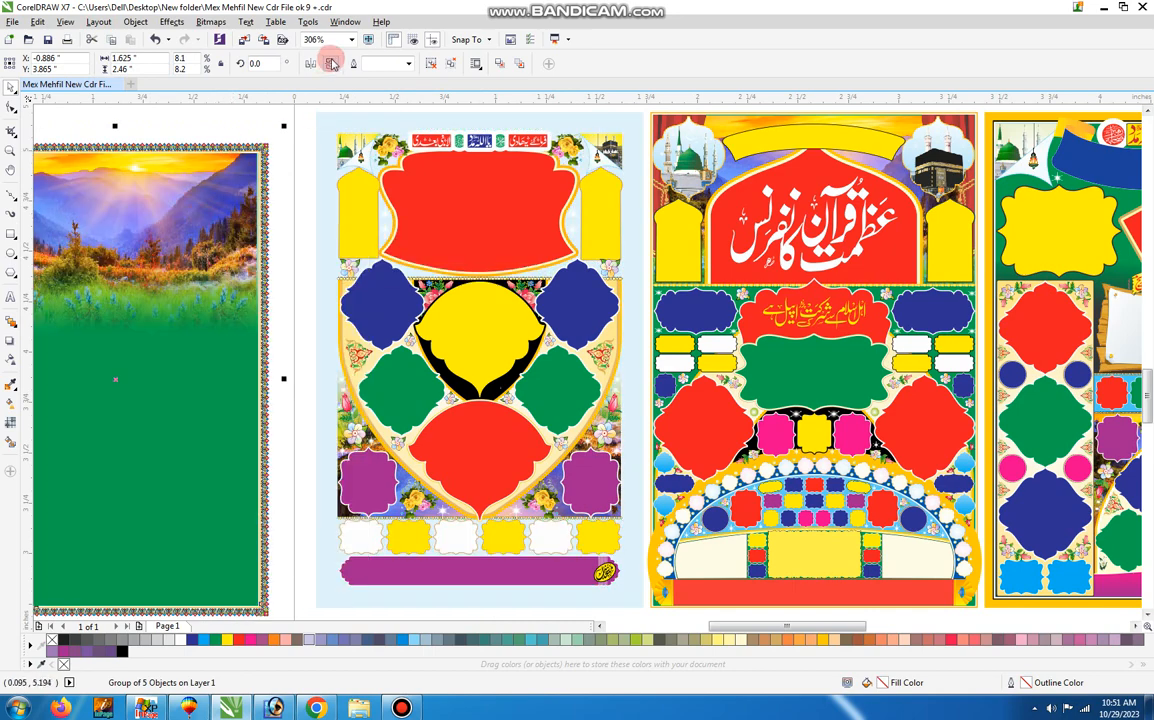
left_click(430, 66)
left_click(290, 168)
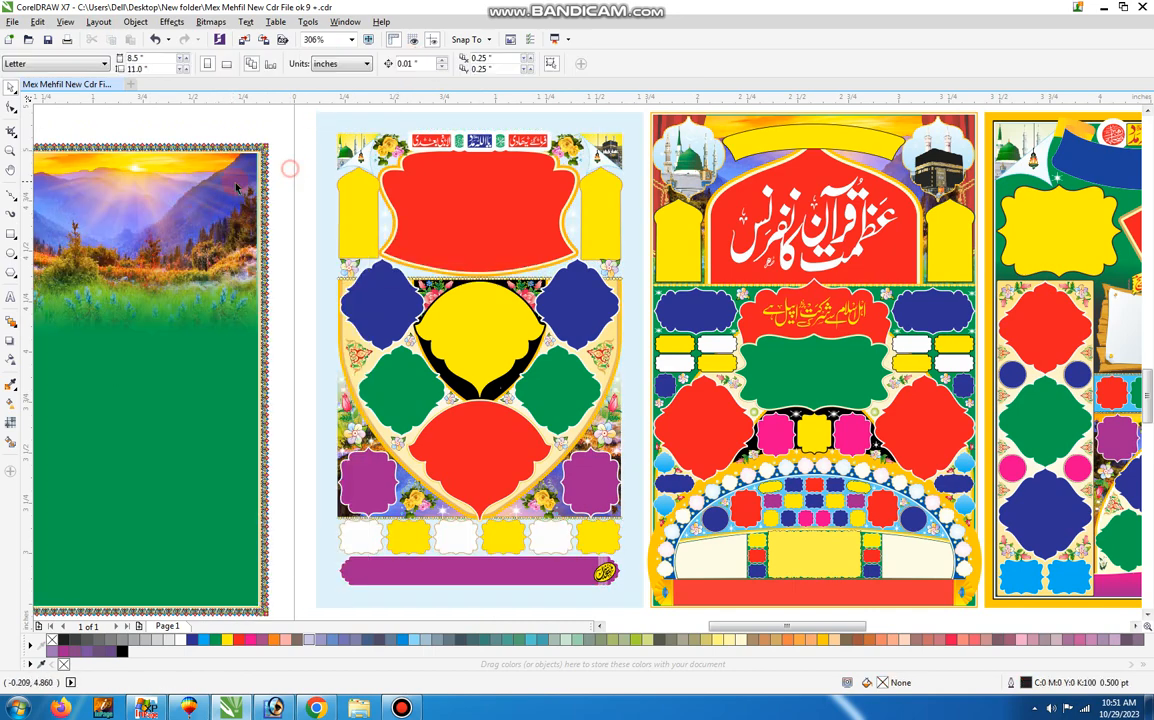
Shift the landscape picture and green panel inside the moved border, and undo both moves.
left_click_drag(233, 177, 213, 253)
left_click(188, 226)
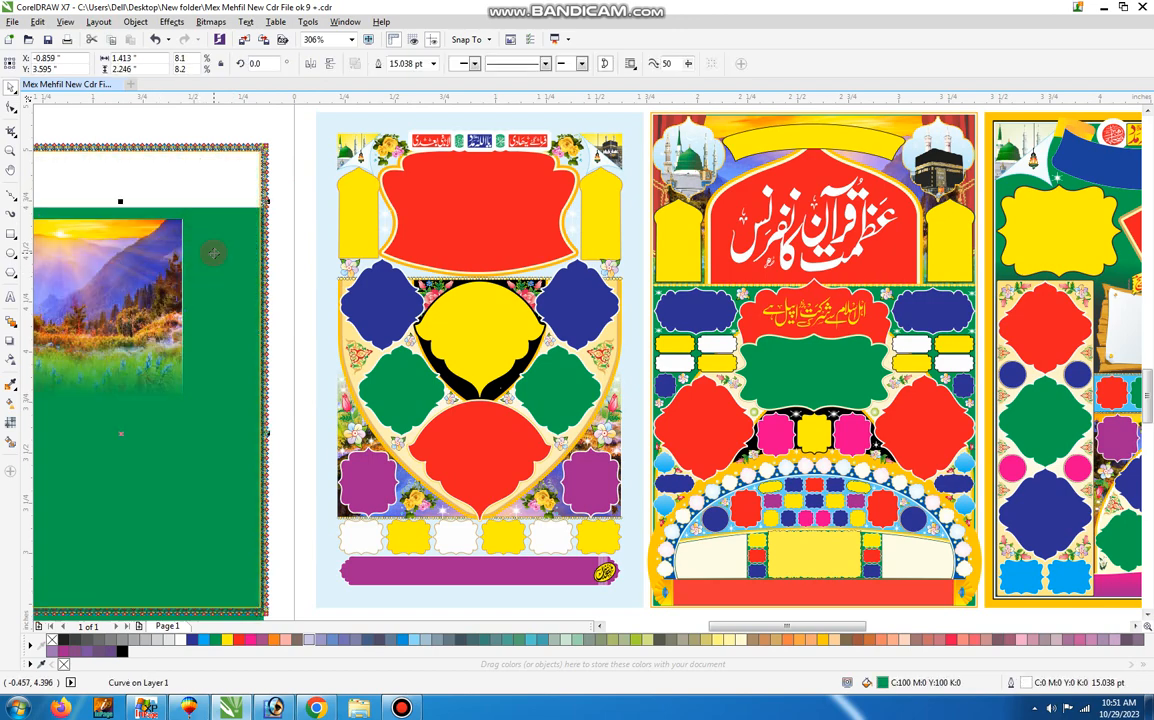
key("ctrl+z")
key("ctrl+z")
Move the poster's large red title frame onto the removed background and extract its PowerClip contents.
left_click(453, 210)
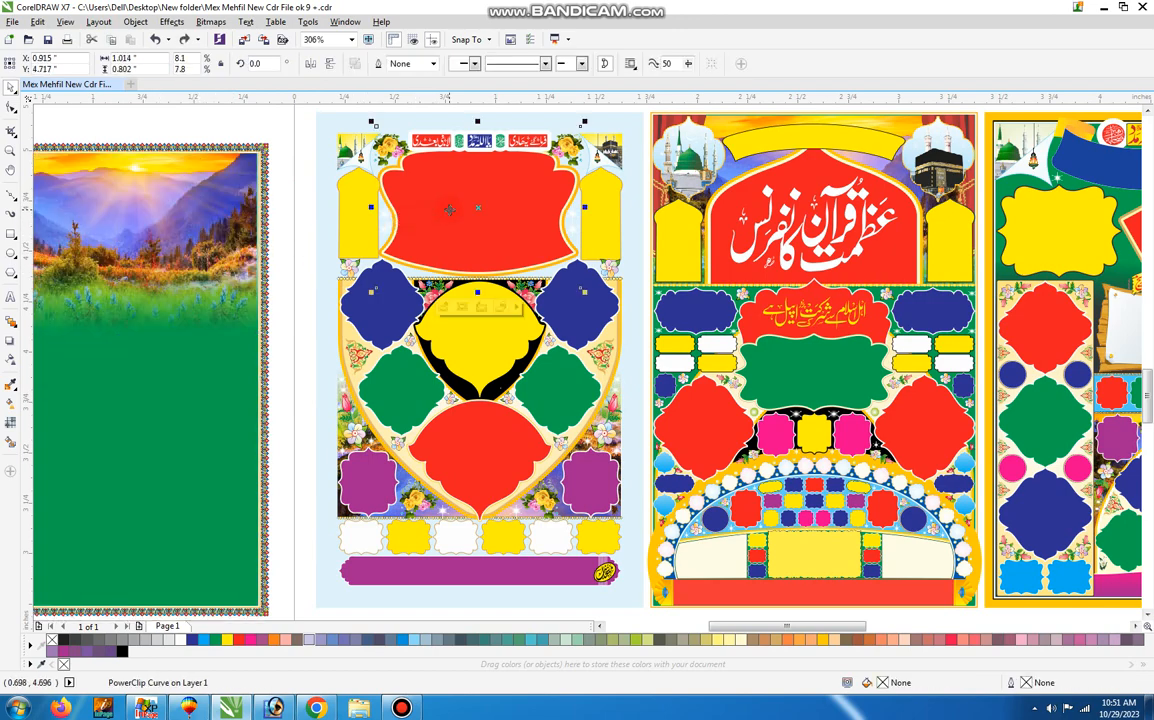
left_click_drag(449, 210, 161, 369)
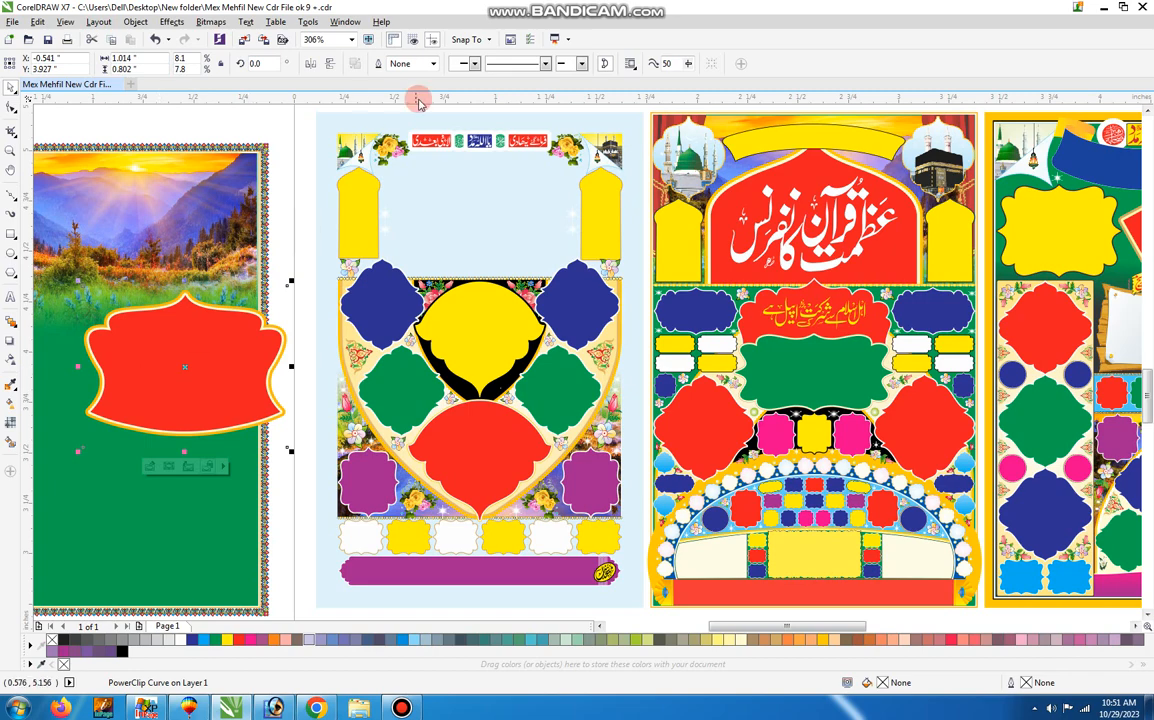
right_click(189, 400)
left_click(240, 317)
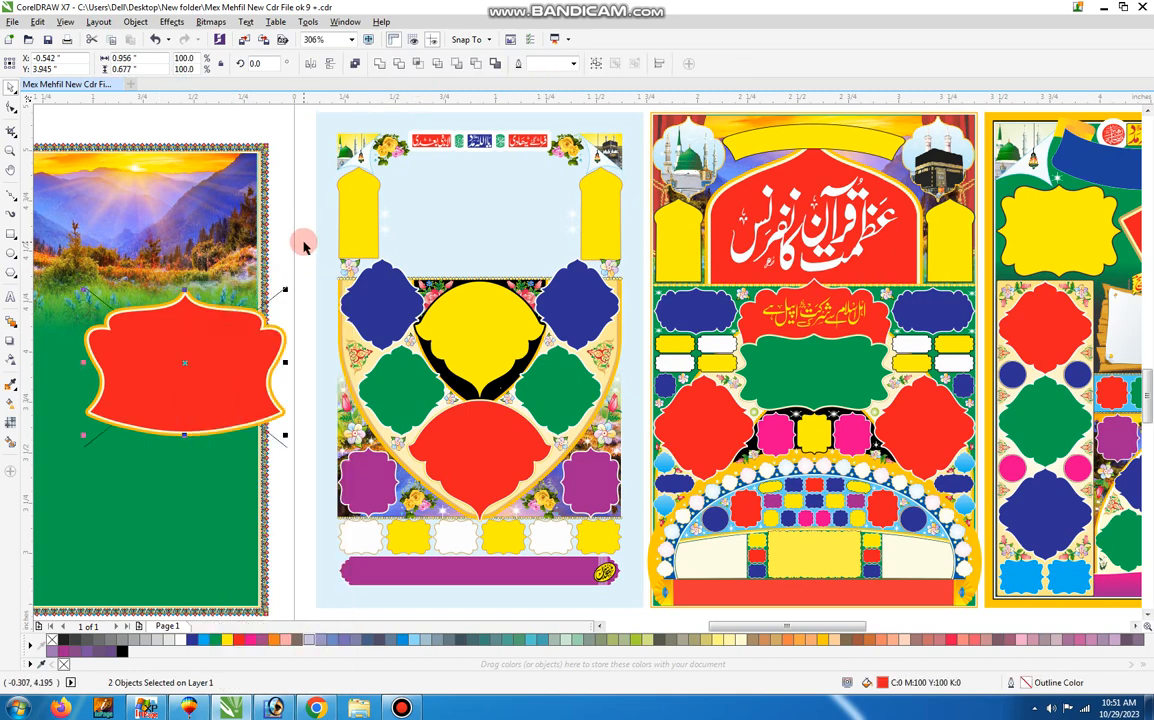
Pull apart the cream-outlined and gold-outlined red shapes and the empty PowerClip container, and undo these moves.
left_click_drag(222, 335, 217, 245)
left_click_drag(183, 421, 142, 546)
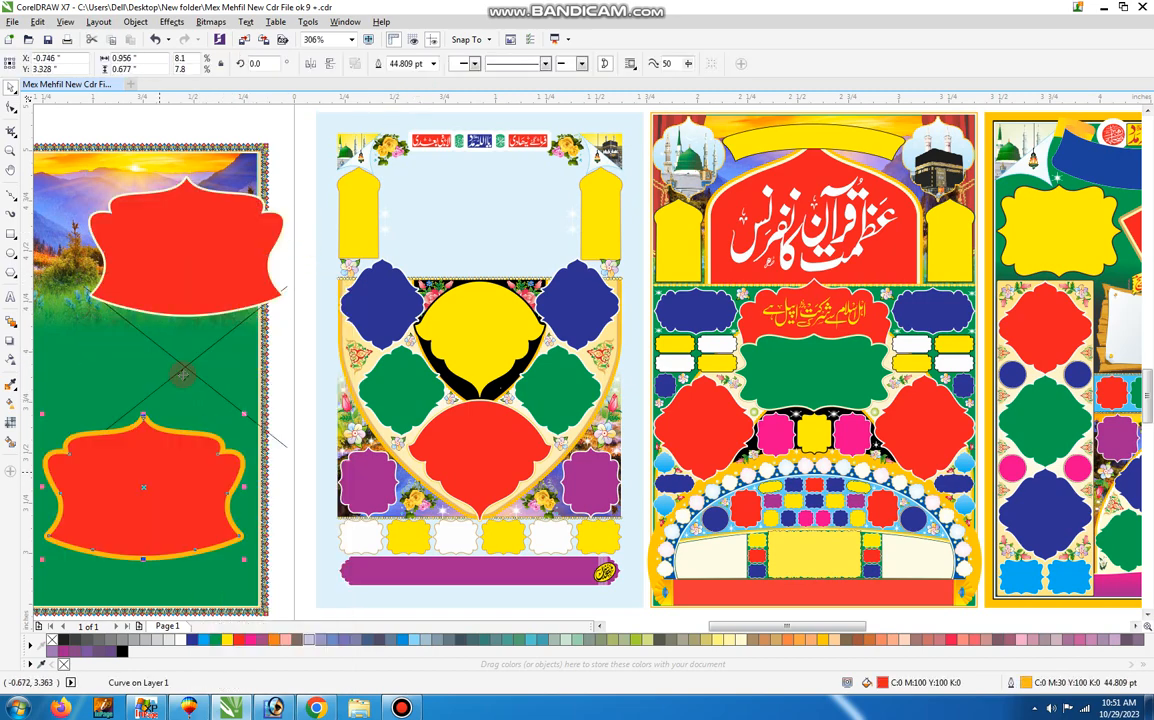
left_click_drag(183, 374, 170, 405)
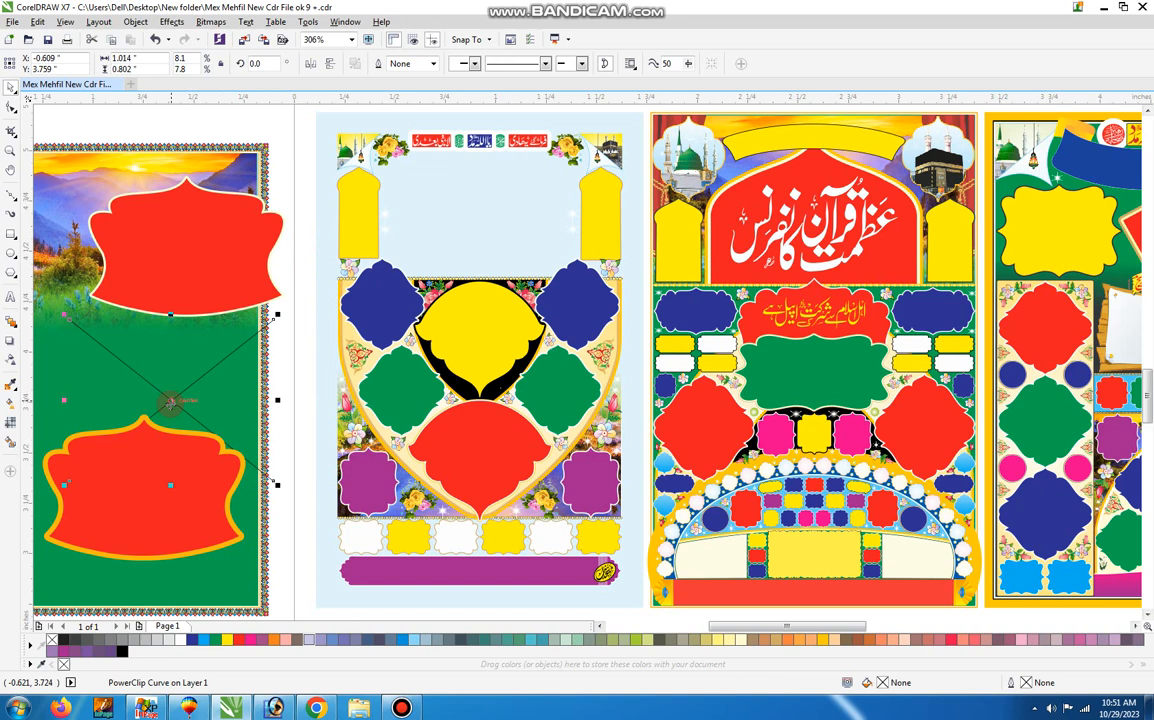
key("ctrl+z")
key("ctrl+z")
key("ctrl+z")
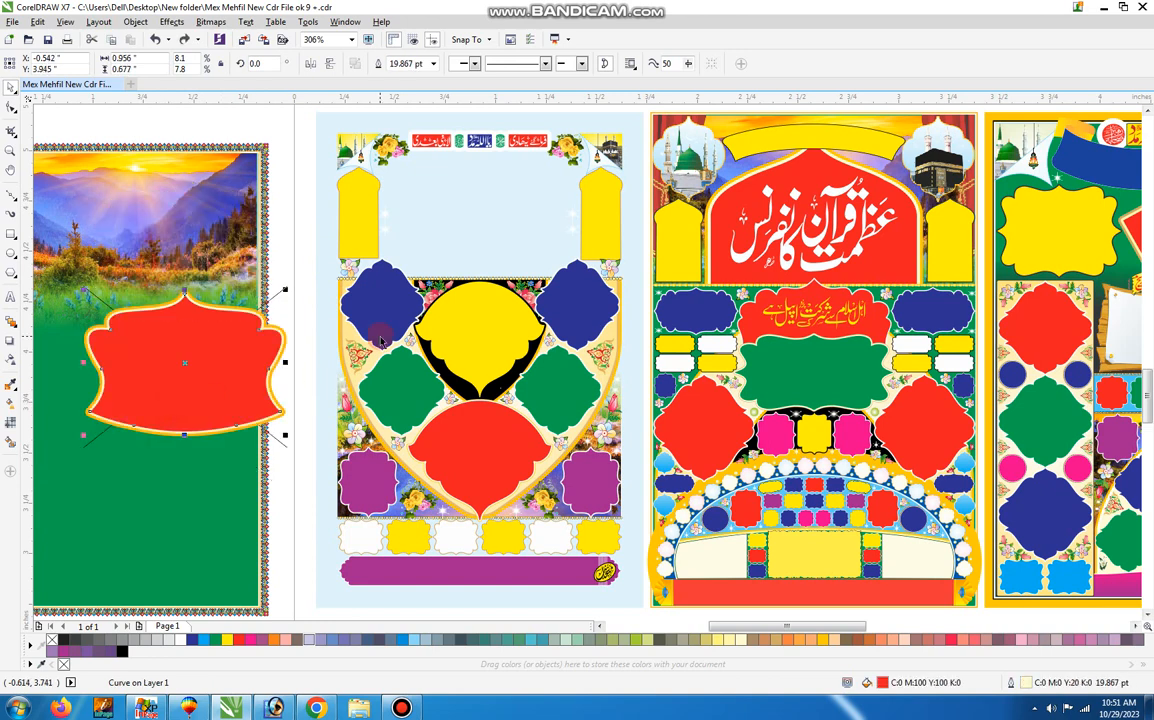
Ungroup the two upper blue frames and move the left blue frame and the central yellow frame onto the removed background.
left_click_drag(381, 341, 162, 318)
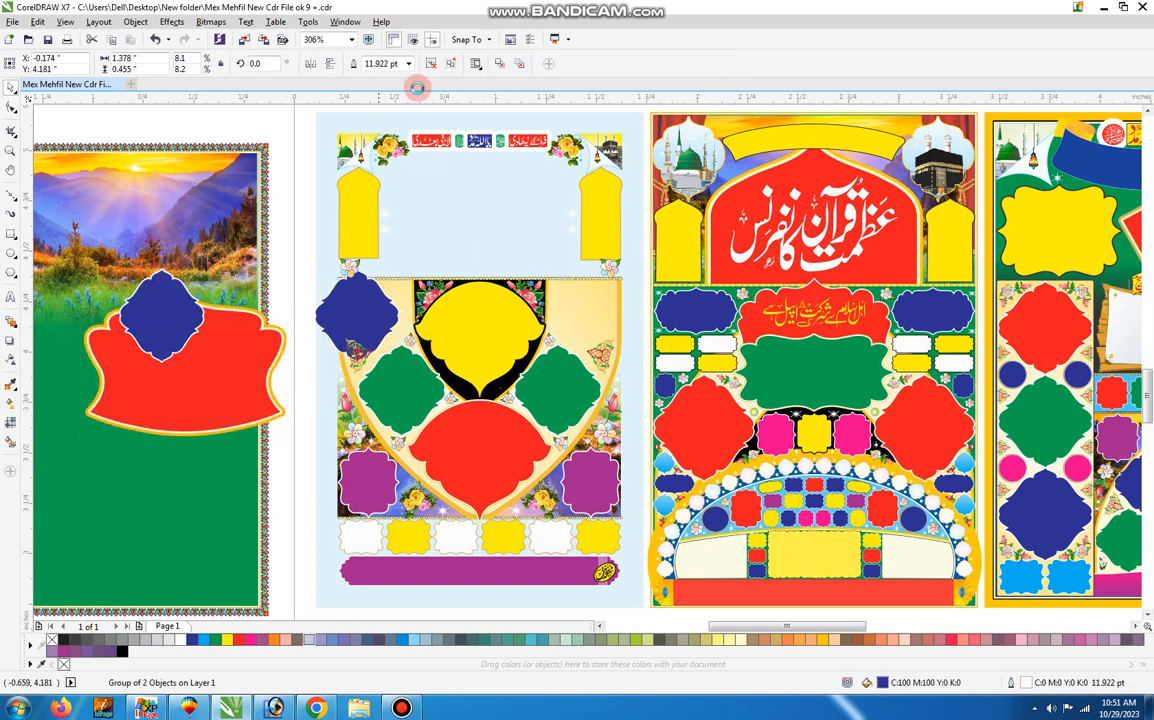
key("ctrl+z")
left_click(430, 64)
left_click(297, 223)
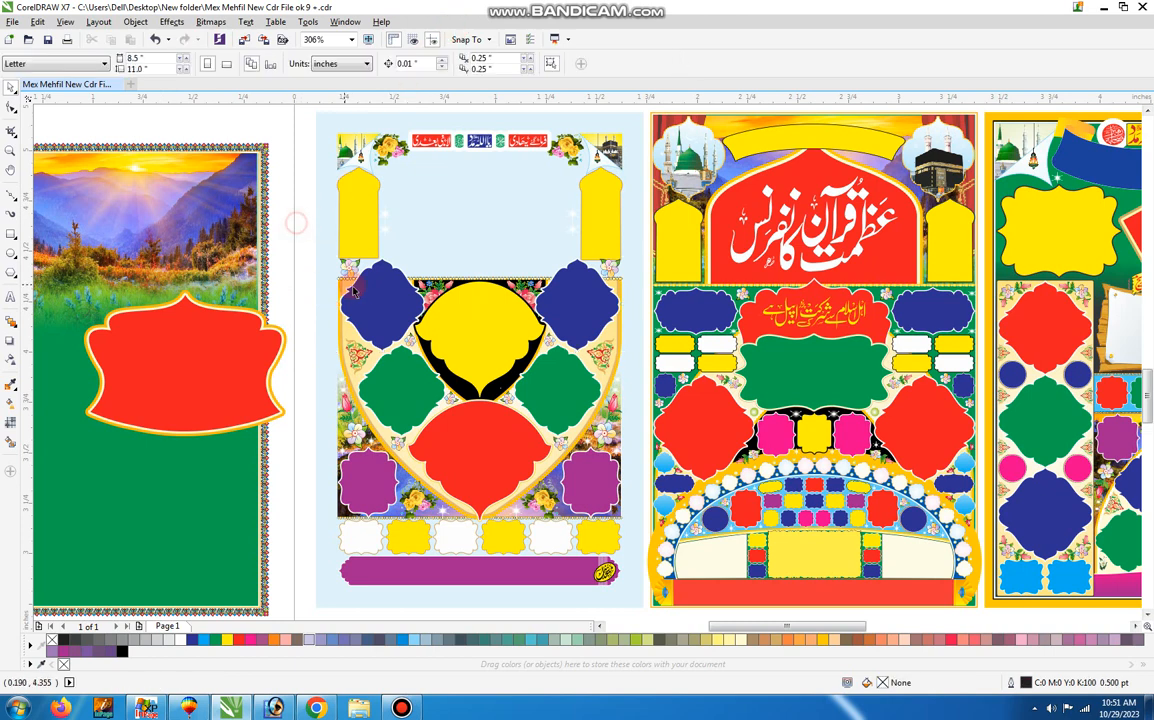
left_click_drag(364, 288, 214, 303)
left_click(453, 333)
left_click_drag(453, 333, 235, 335)
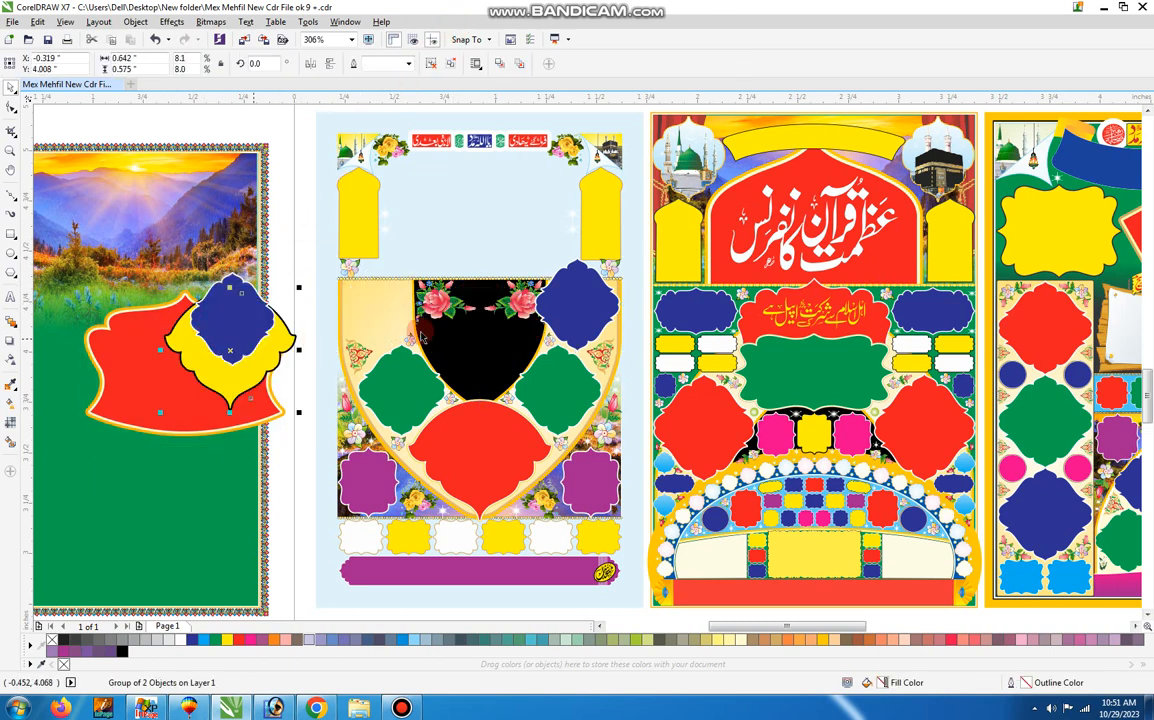
Move the two pink roses and the right blue frame off the poster onto the removed background.
left_click(473, 316)
left_click_drag(470, 313, 228, 322)
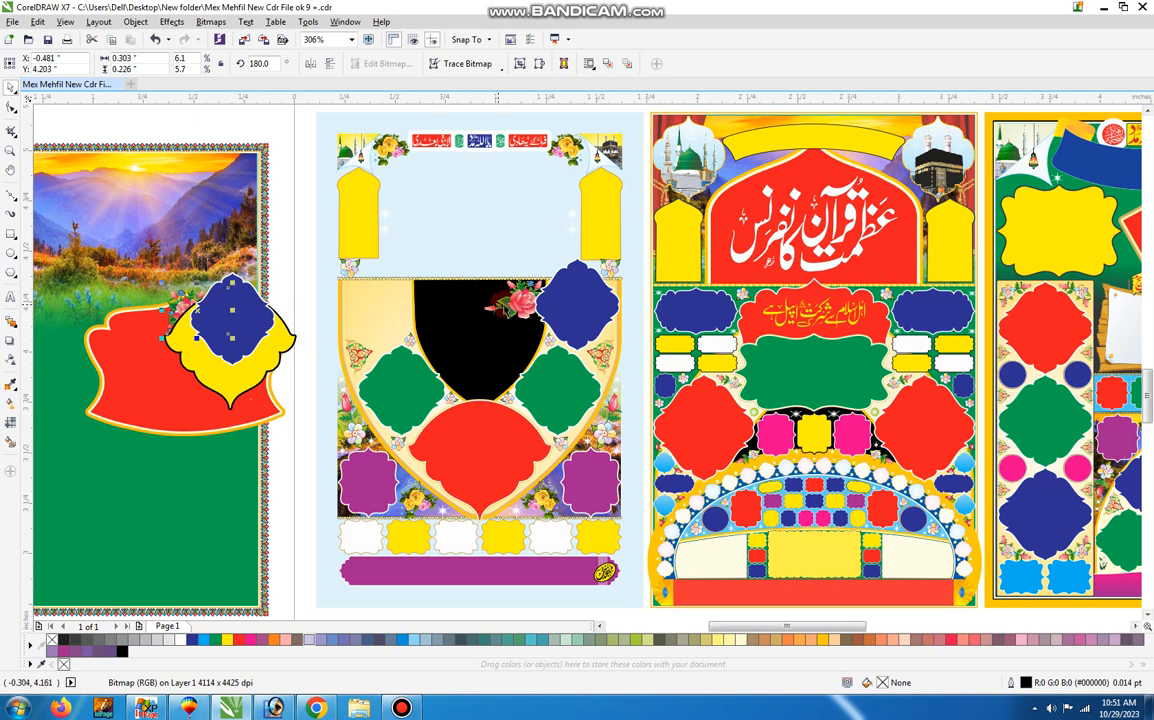
left_click_drag(510, 305, 243, 355)
left_click_drag(577, 312, 249, 340)
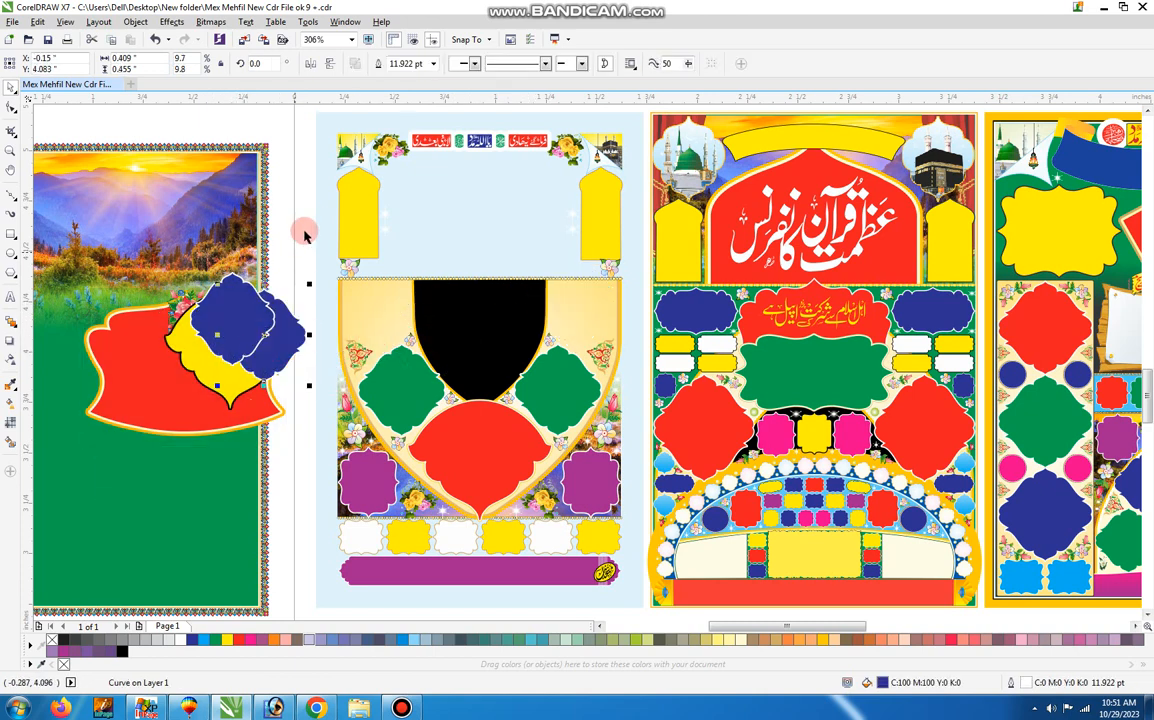
Ungroup the two yellow arch panels and move both onto the removed landscape background.
left_click_drag(344, 219, 101, 209)
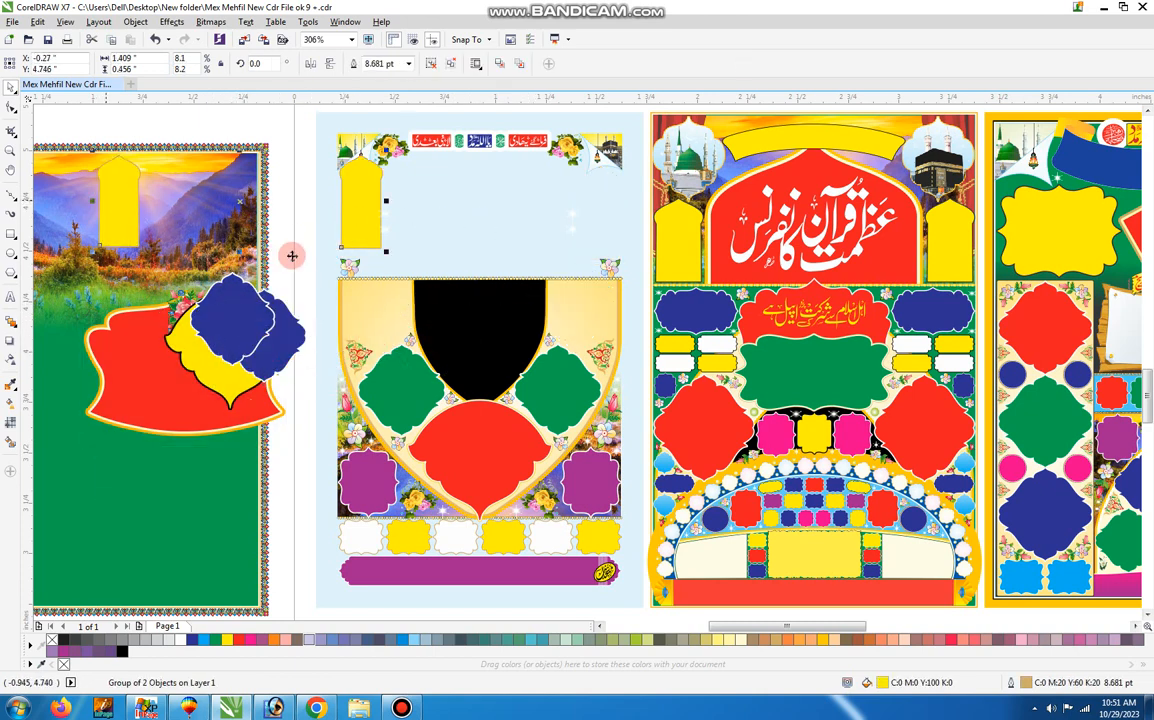
left_click(431, 64)
left_click(323, 158)
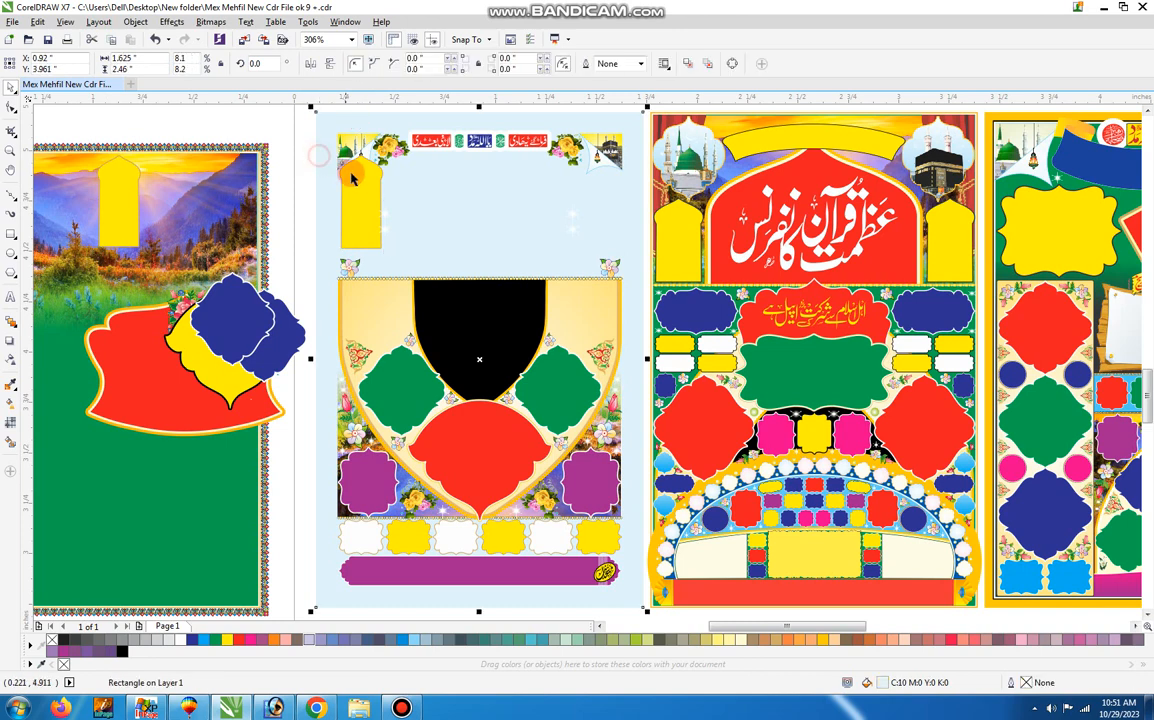
left_click_drag(358, 181, 209, 209)
Move the green frames, the lower red frame and the cream shield backdrop off the poster.
left_click(328, 350)
left_click_drag(386, 375, 134, 303)
left_click_drag(480, 424, 314, 412)
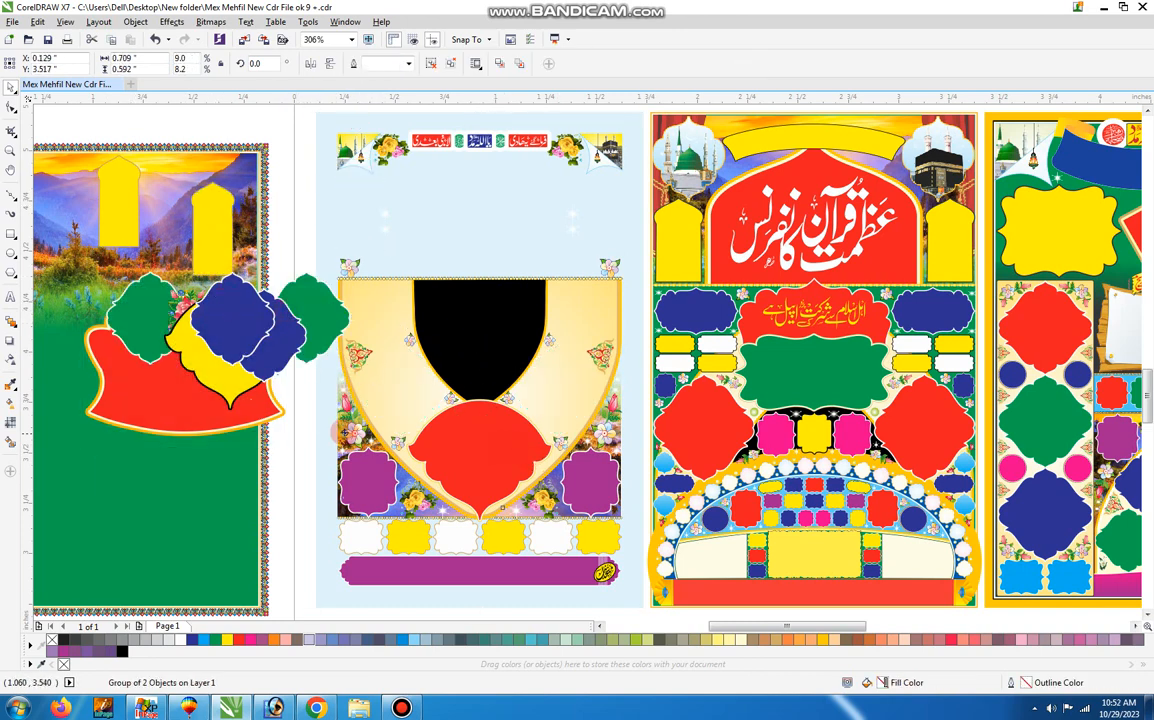
left_click_drag(482, 434, 249, 416)
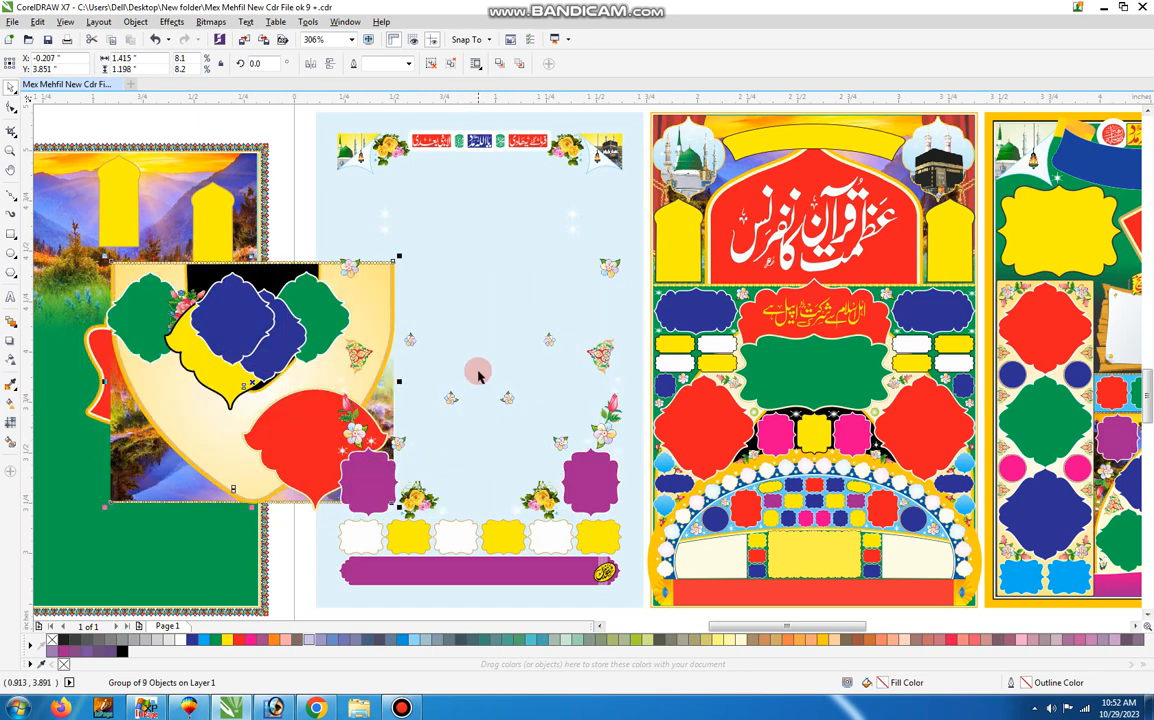
Shift the small flowers, the white and yellow labels and the purple frames, and inspect the Kaaba corner artwork up close.
left_click_drag(453, 396, 491, 343)
left_click_drag(485, 543, 381, 503)
left_click_drag(555, 475, 575, 509)
left_click(598, 143)
key("z")
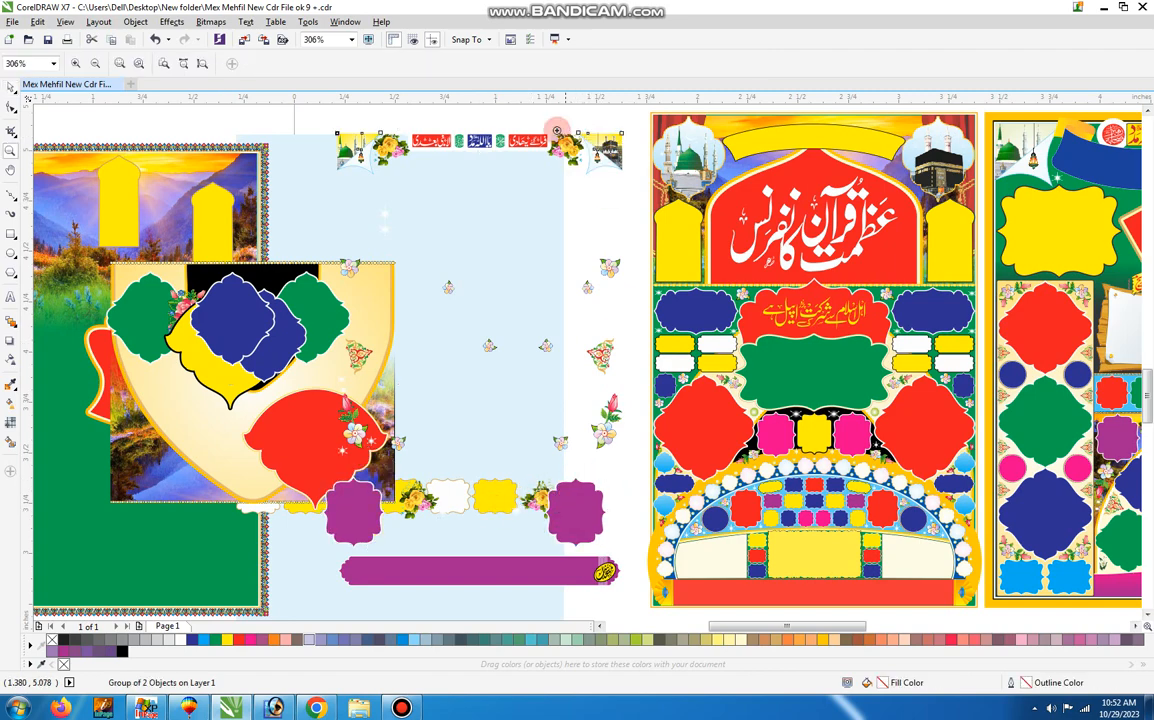
left_click_drag(557, 128, 634, 176)
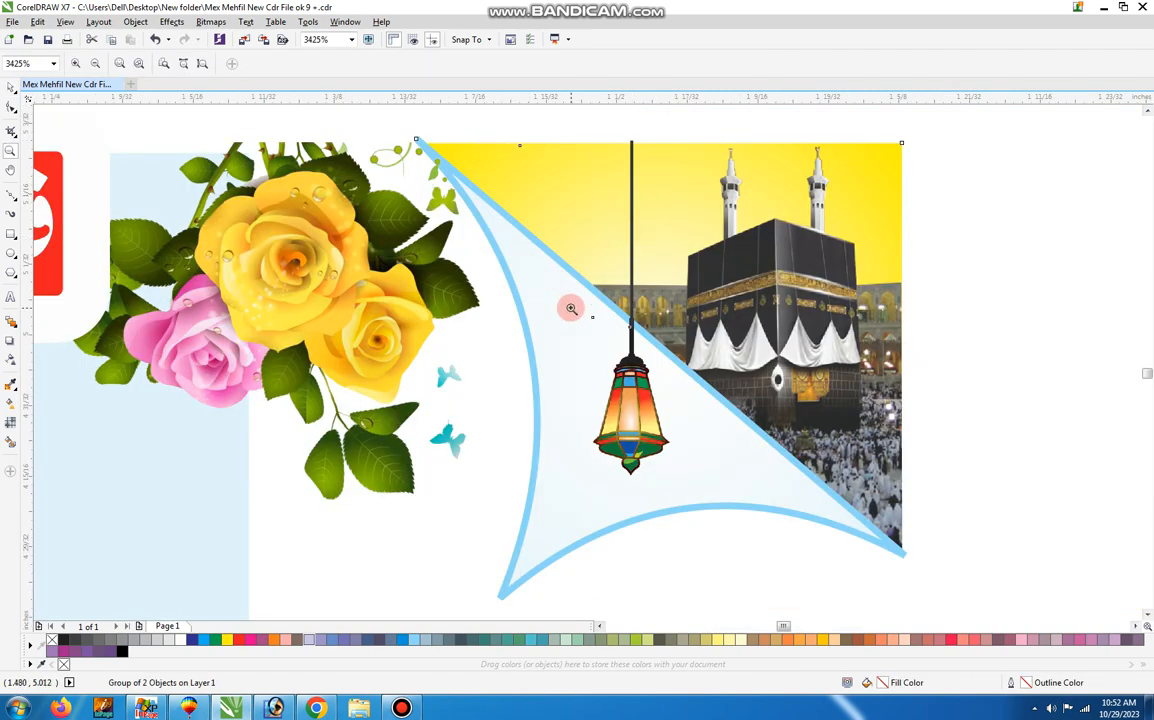
key("F3")
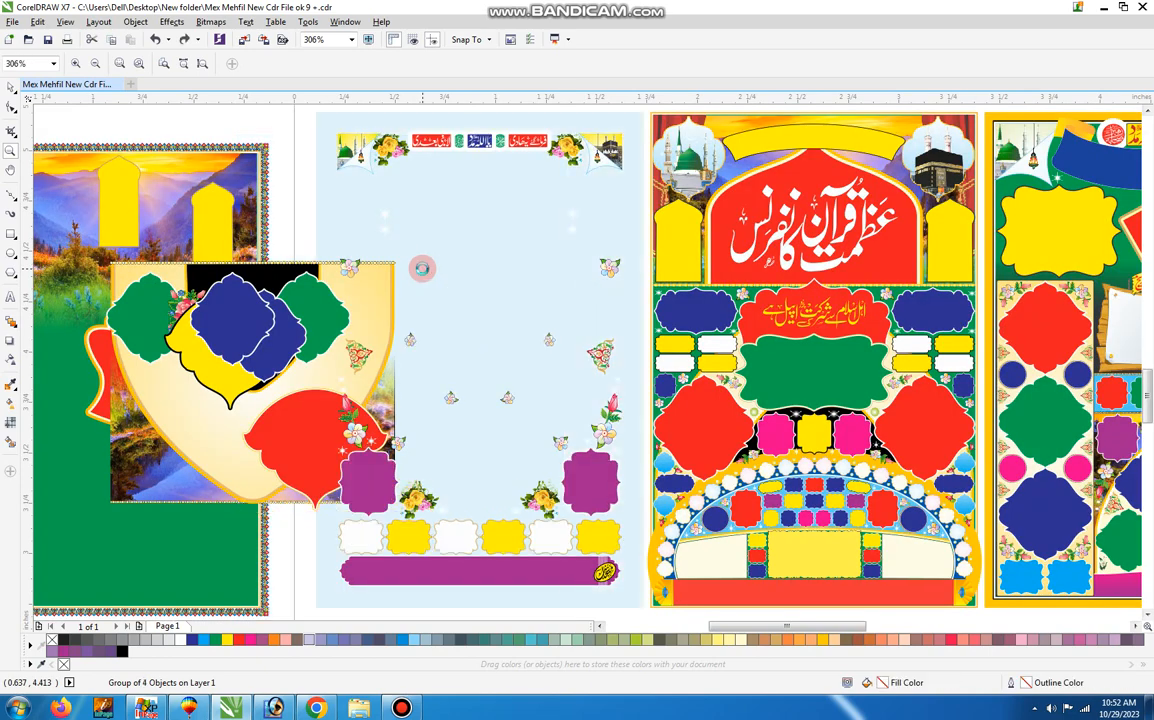
Undo the moves of the purple frames, labels, flowers, shield backdrop, lower red and green frames, yellow arches and right blue frame.
key("ctrl+z")
key("ctrl+z")
key("ctrl+z")
key("ctrl+z")
key("ctrl+z")
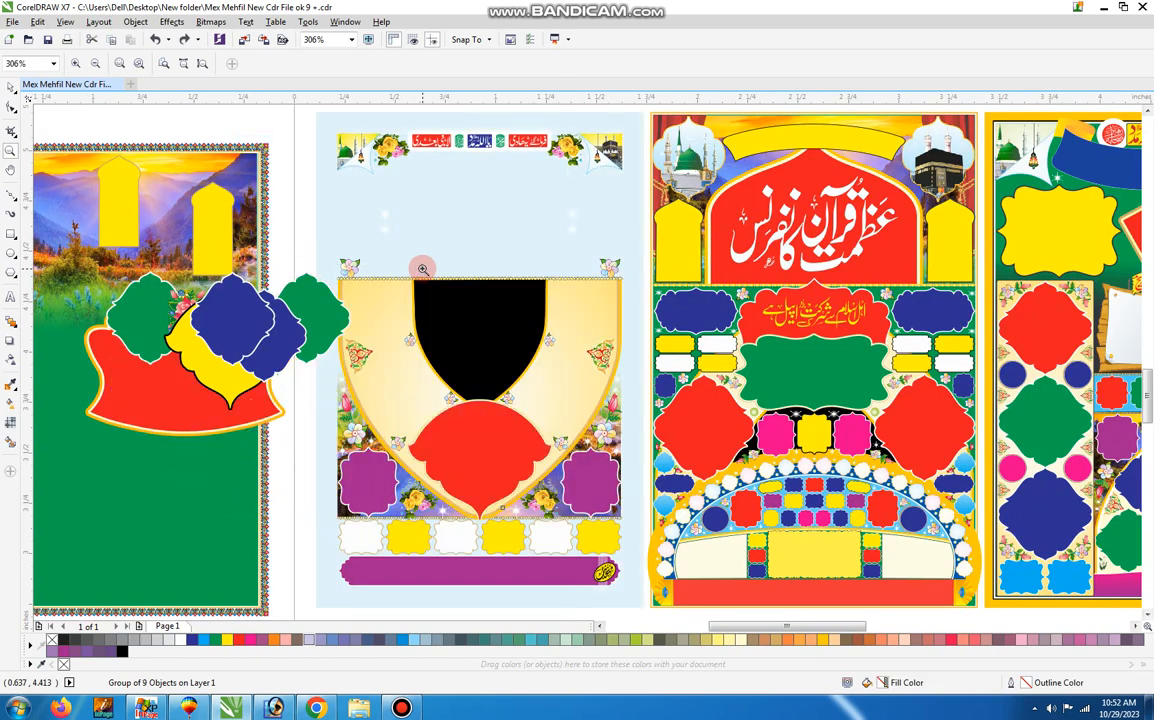
key("ctrl+z")
key("ctrl+z")
key("ctrl+z")
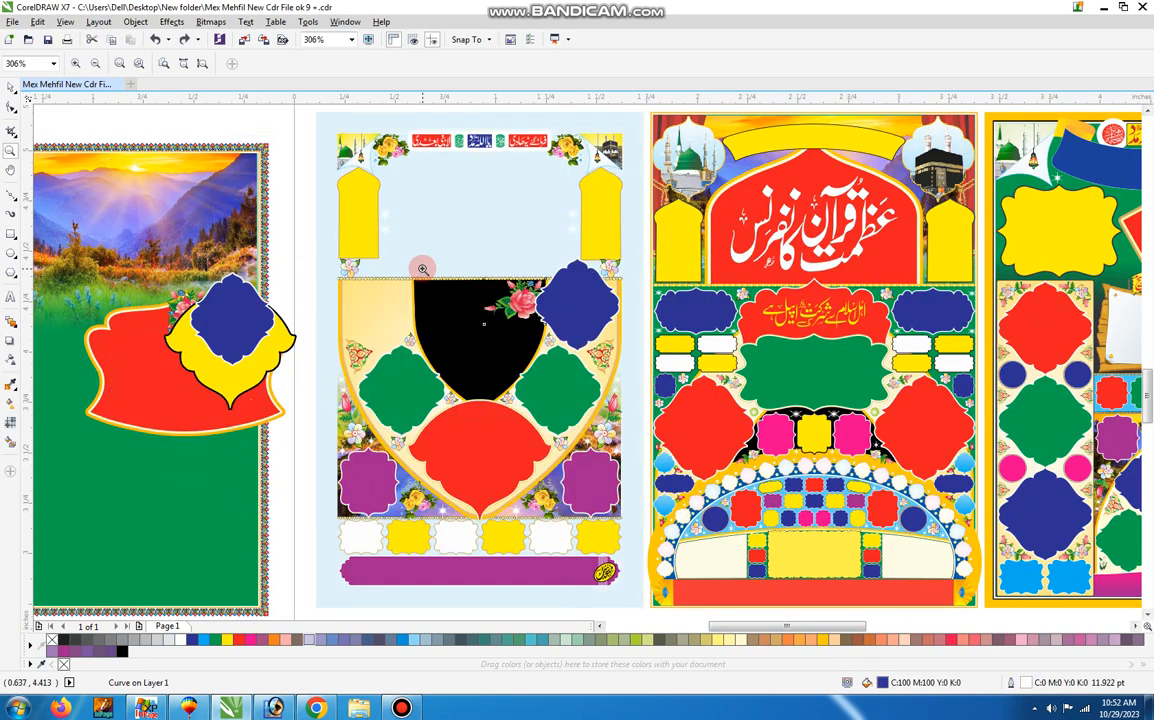
Undo the remaining moves of the rose, yellow, blue and red frames and border, and the poster's ungrouping.
key("ctrl+z")
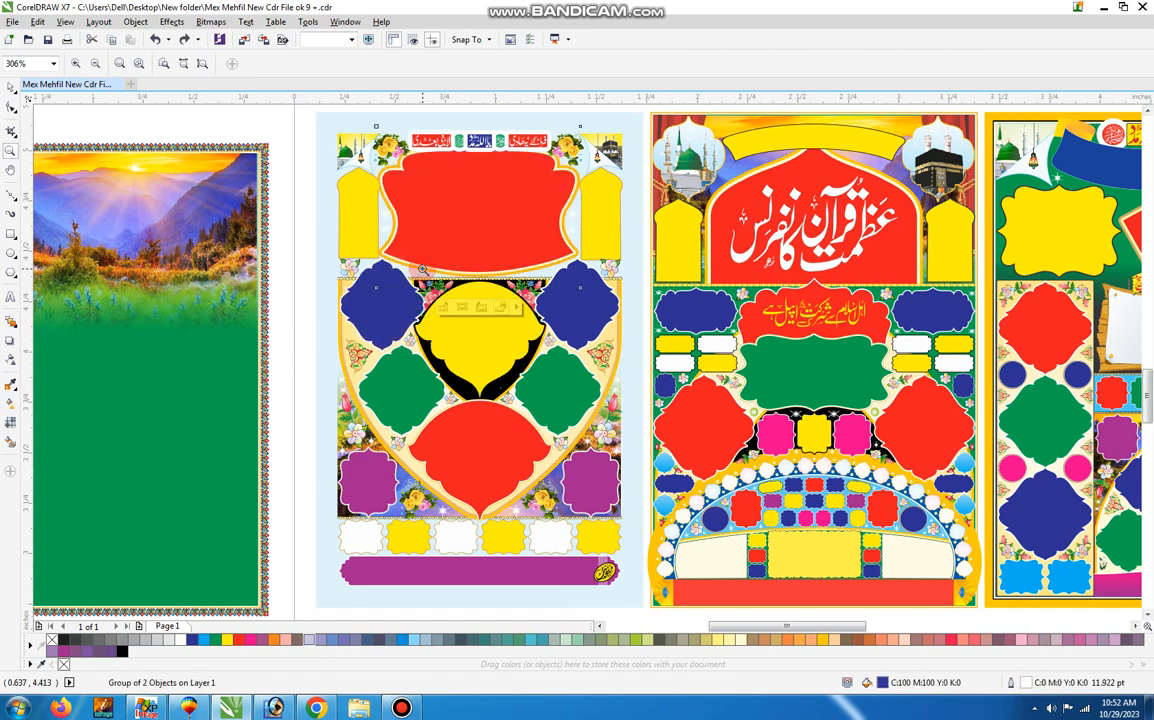
key("ctrl+z")
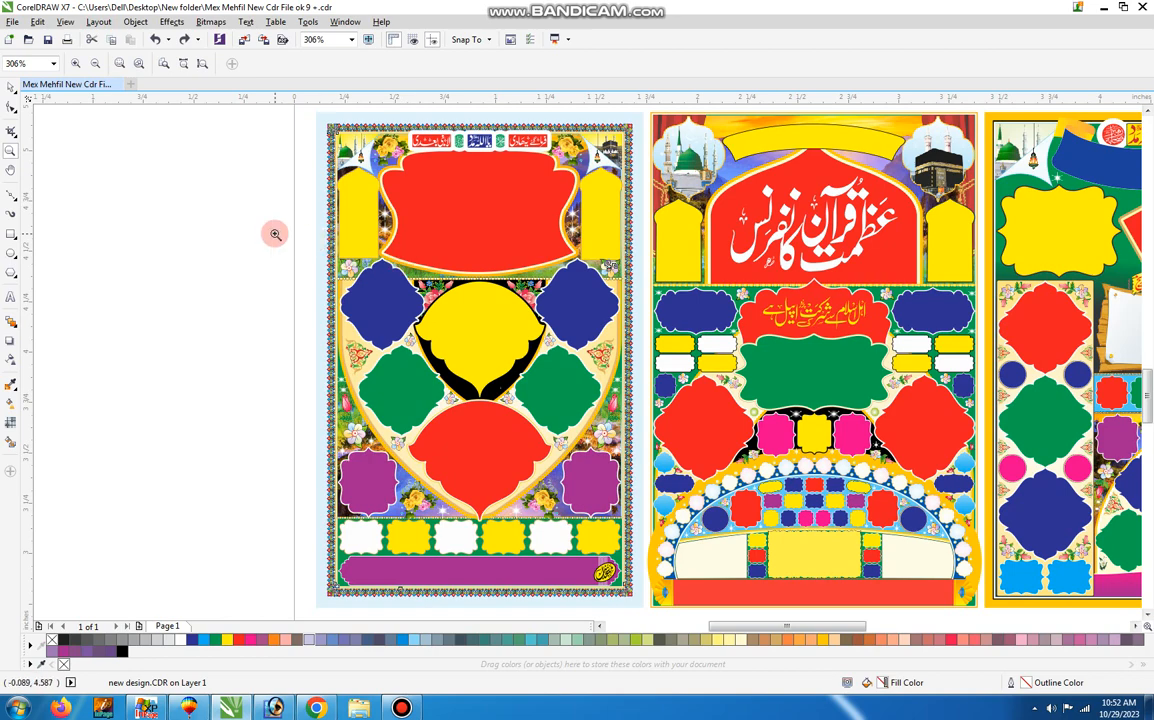
key("space")
key("space")
key("F4")
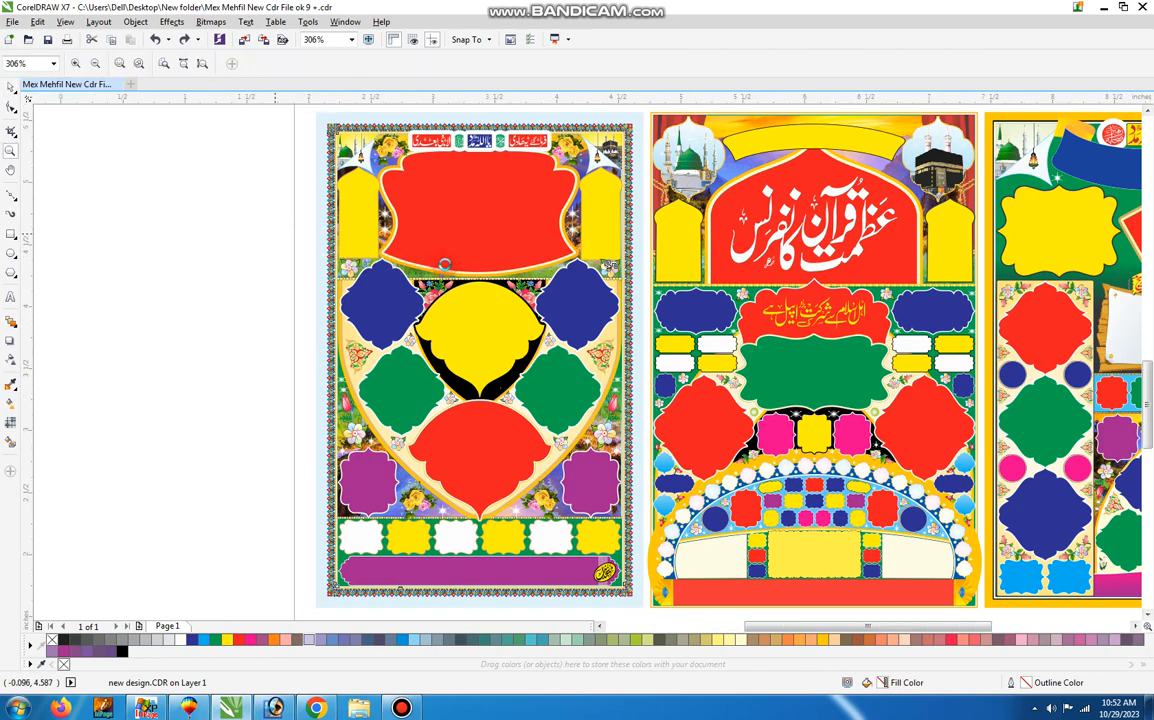
key("space")
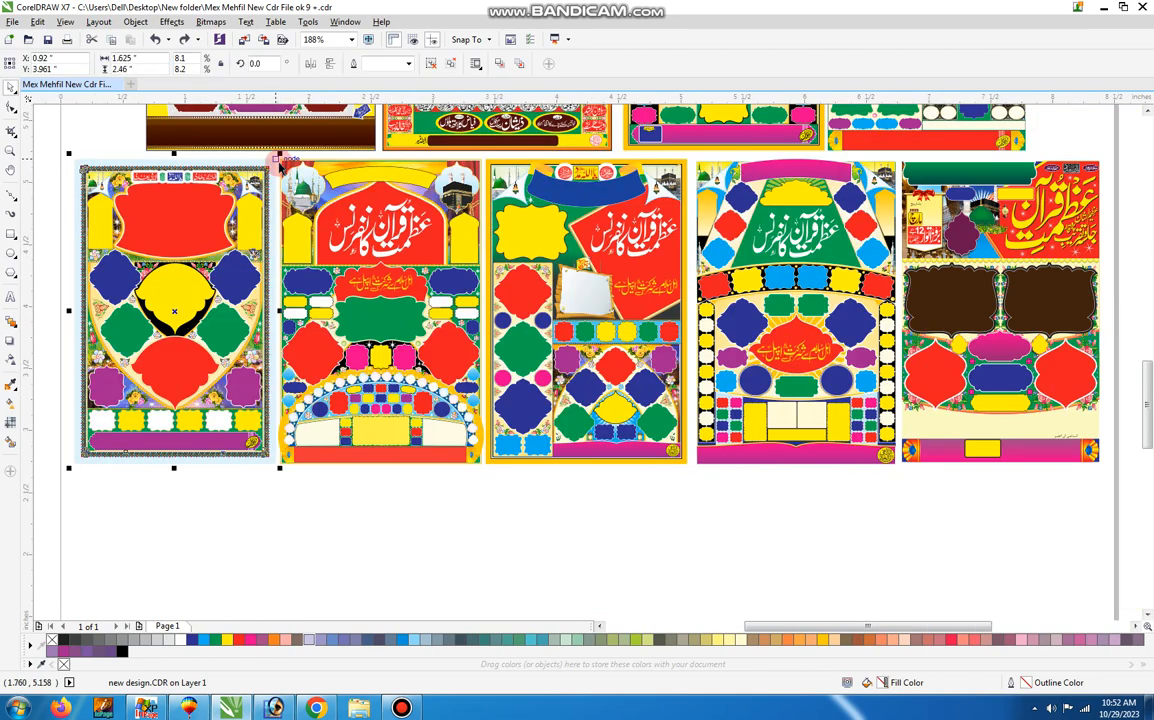
Ungroup the second poster, the one with the red title arch between the yellow side arches.
key("space")
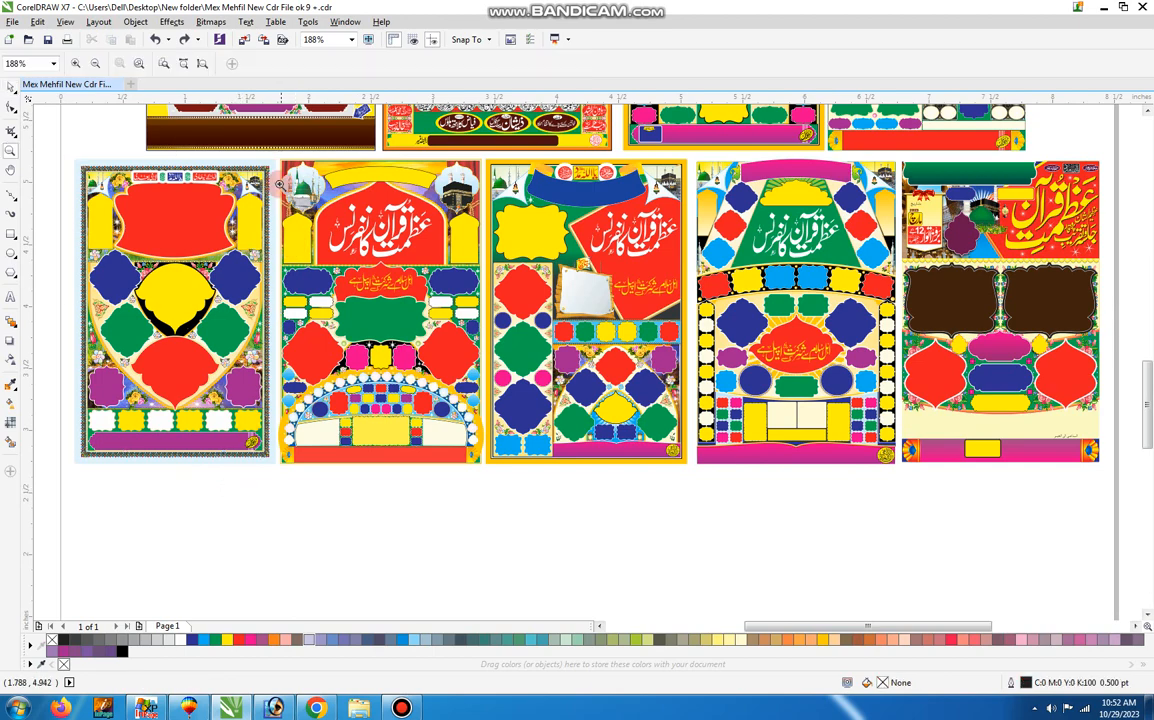
left_click_drag(370, 236, 546, 492)
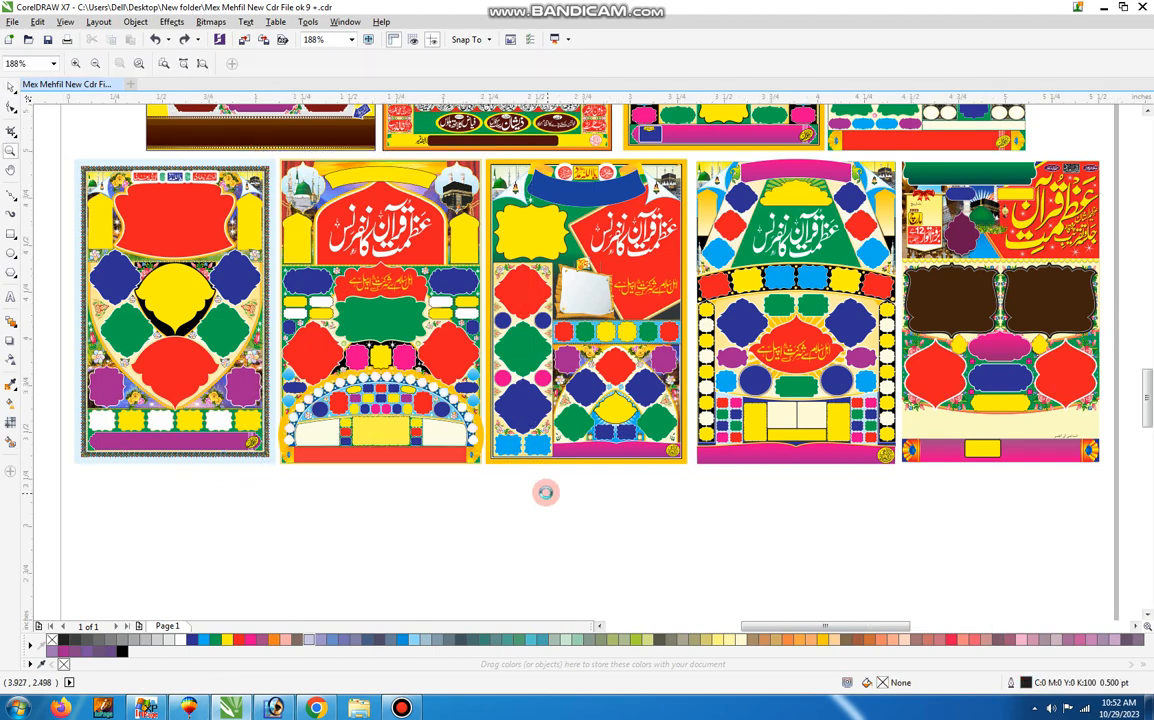
scroll(508, 463, "up", 1)
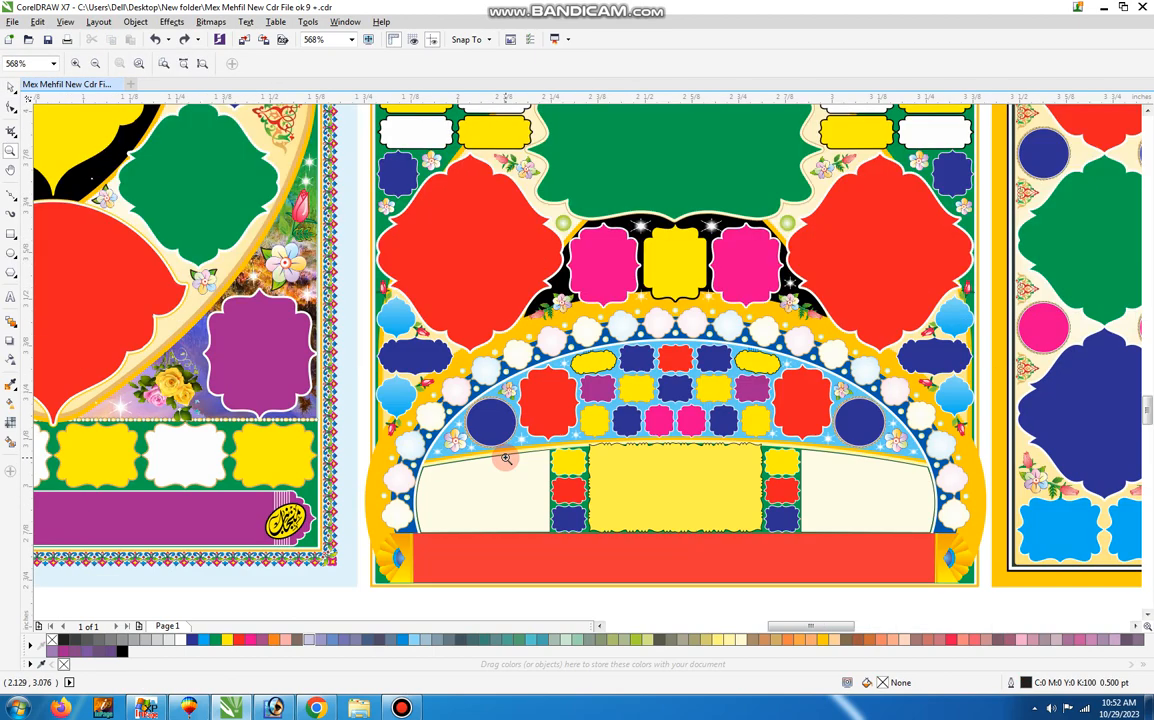
scroll(506, 462, "down", 1)
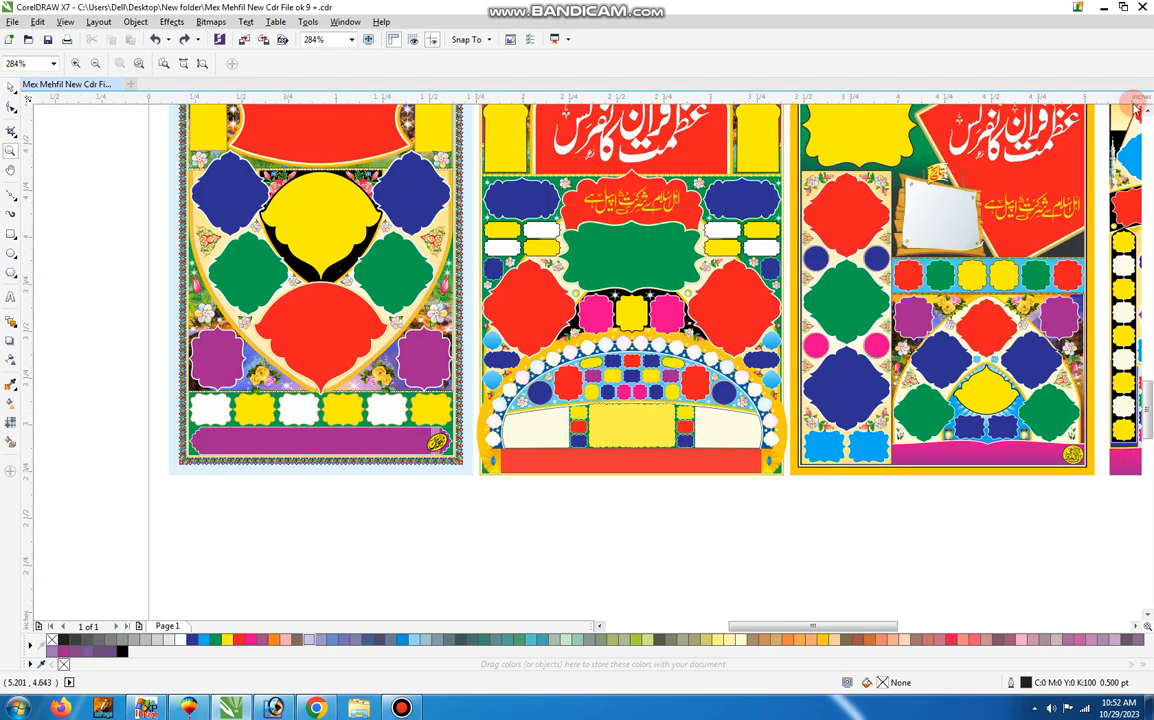
scroll(1000, 170, "up", 1)
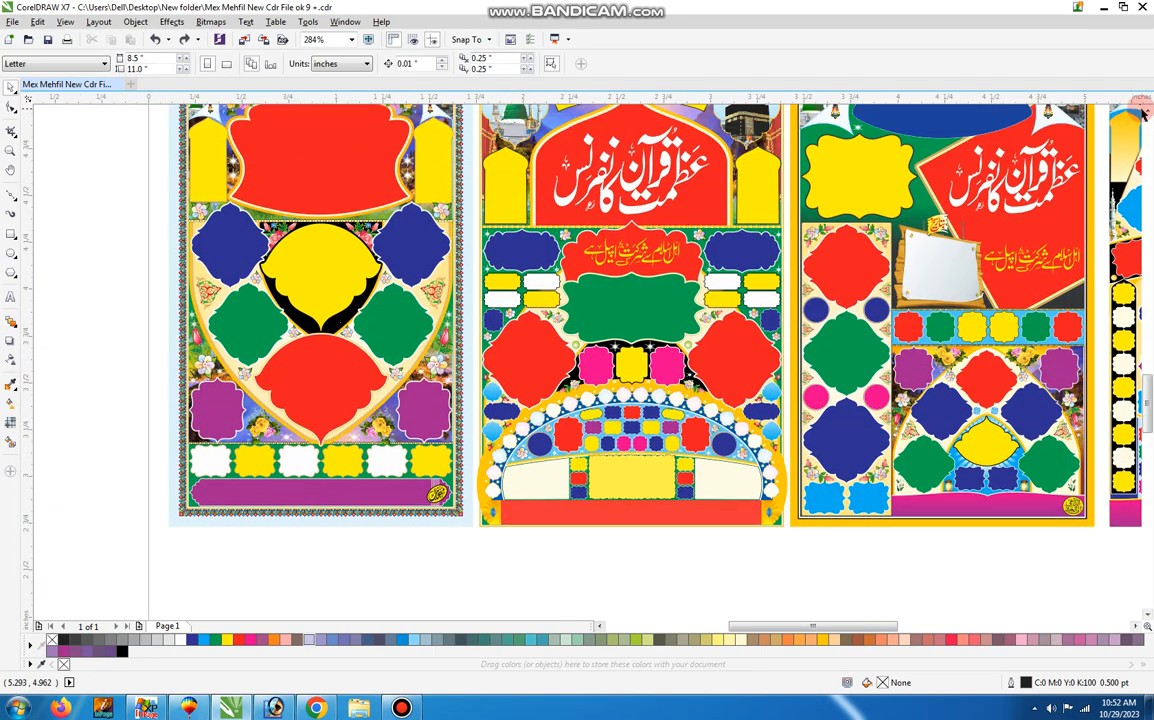
scroll(1140, 112, "up", 1)
left_click(480, 120)
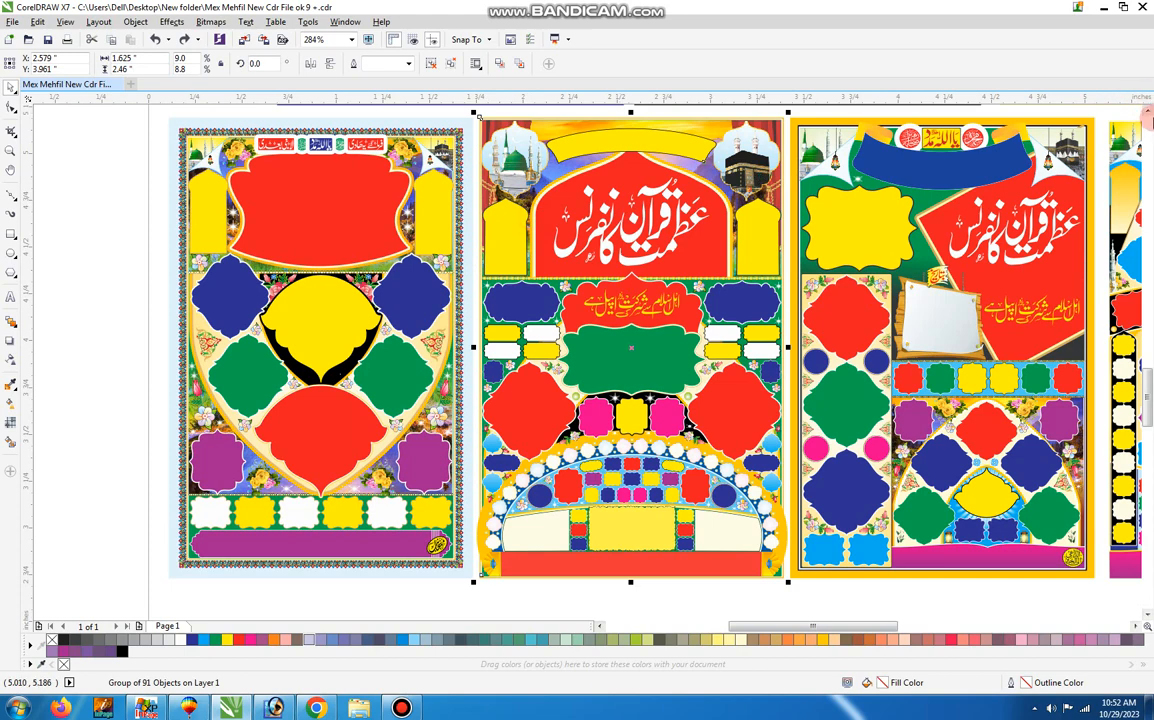
left_click(1148, 113)
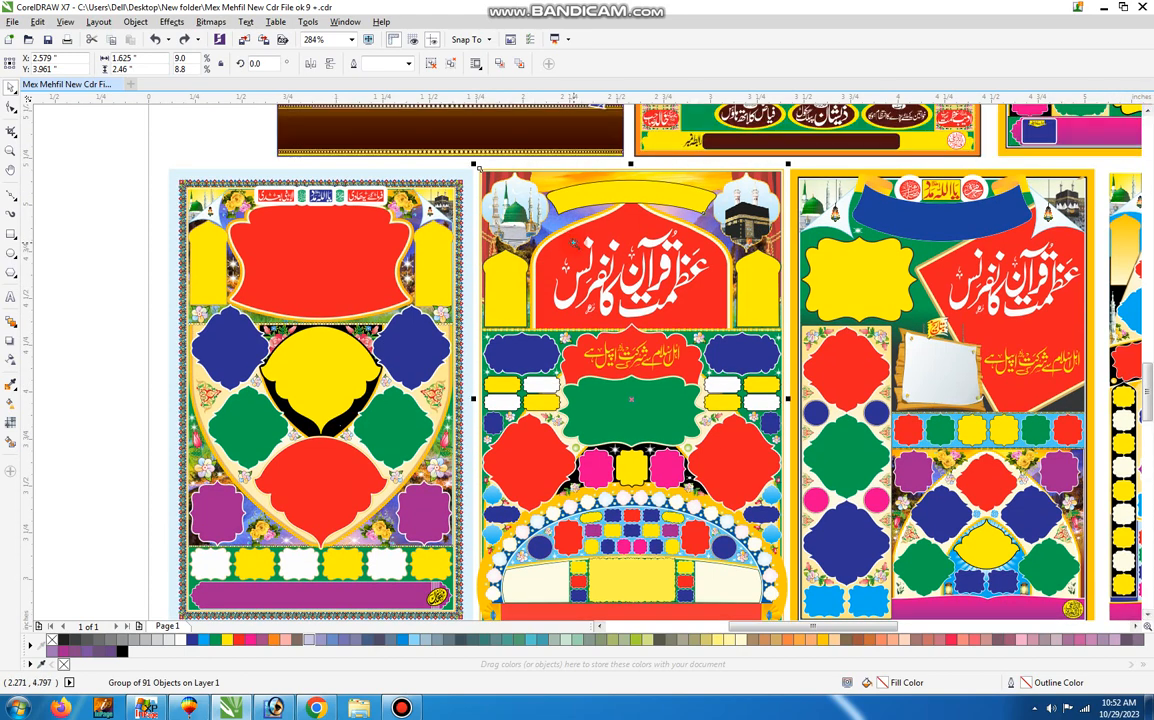
key("z")
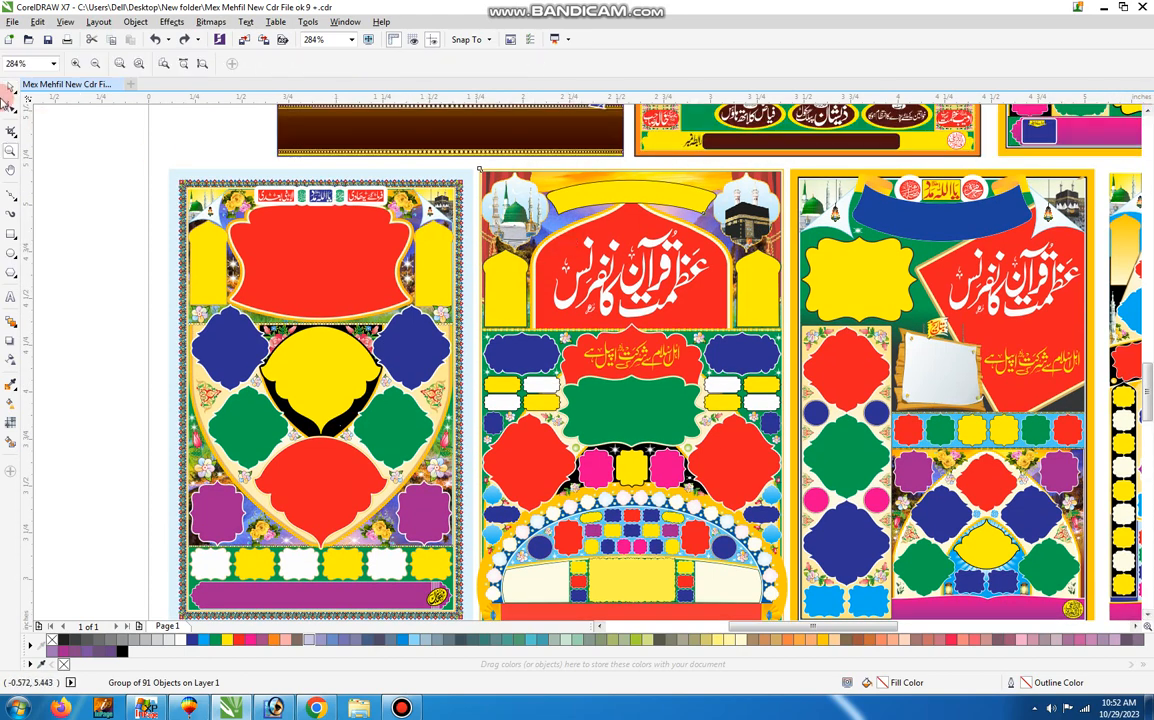
left_click(9, 88)
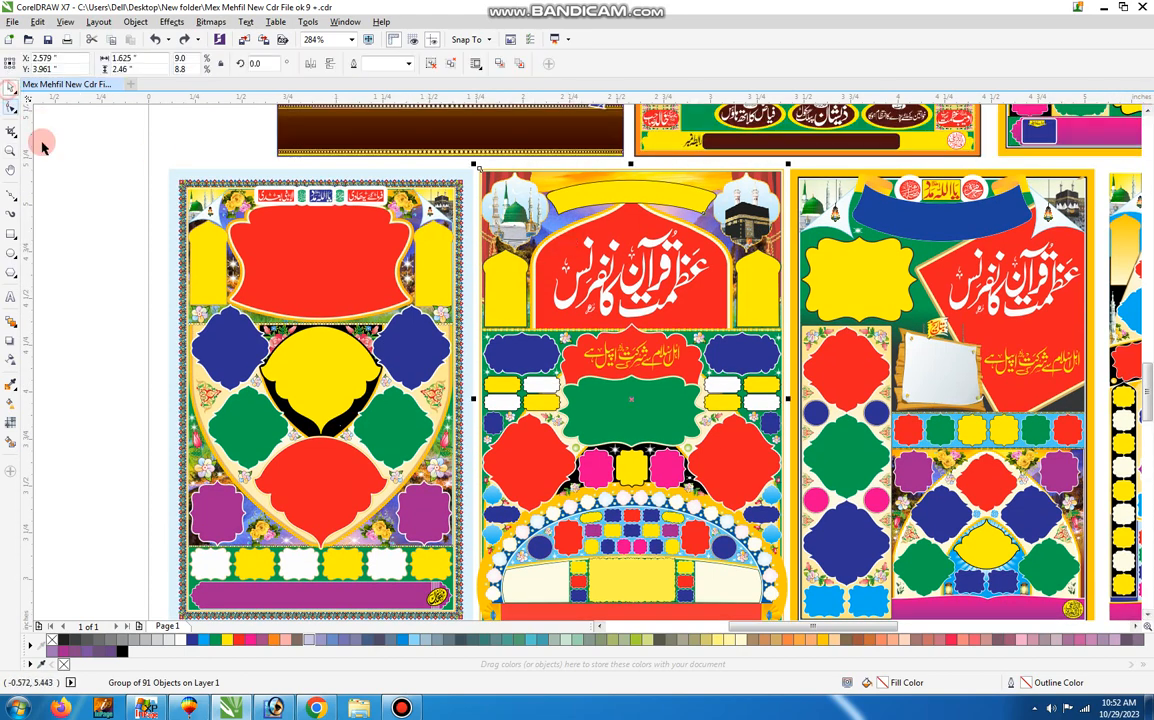
left_click(441, 64)
Move the red title arch, the calligraphy texts, the lower red frame and the left blue frame onto the first poster.
left_click(583, 232)
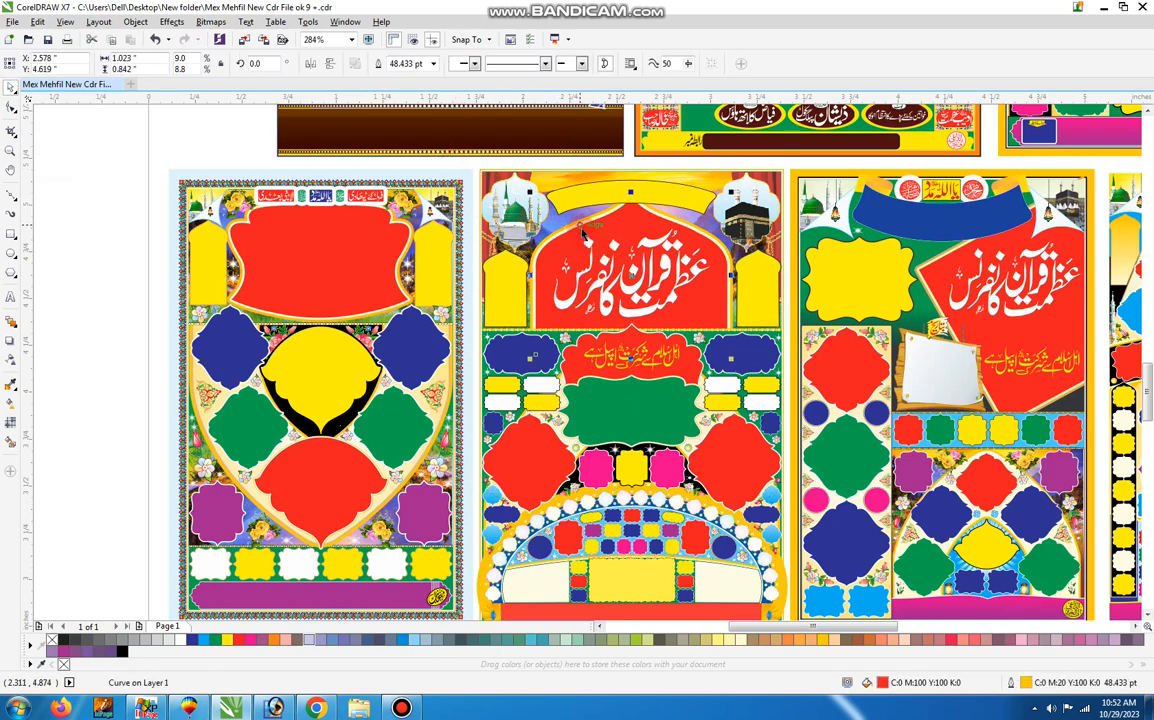
left_click_drag(604, 262, 294, 300)
left_click_drag(581, 316, 180, 366)
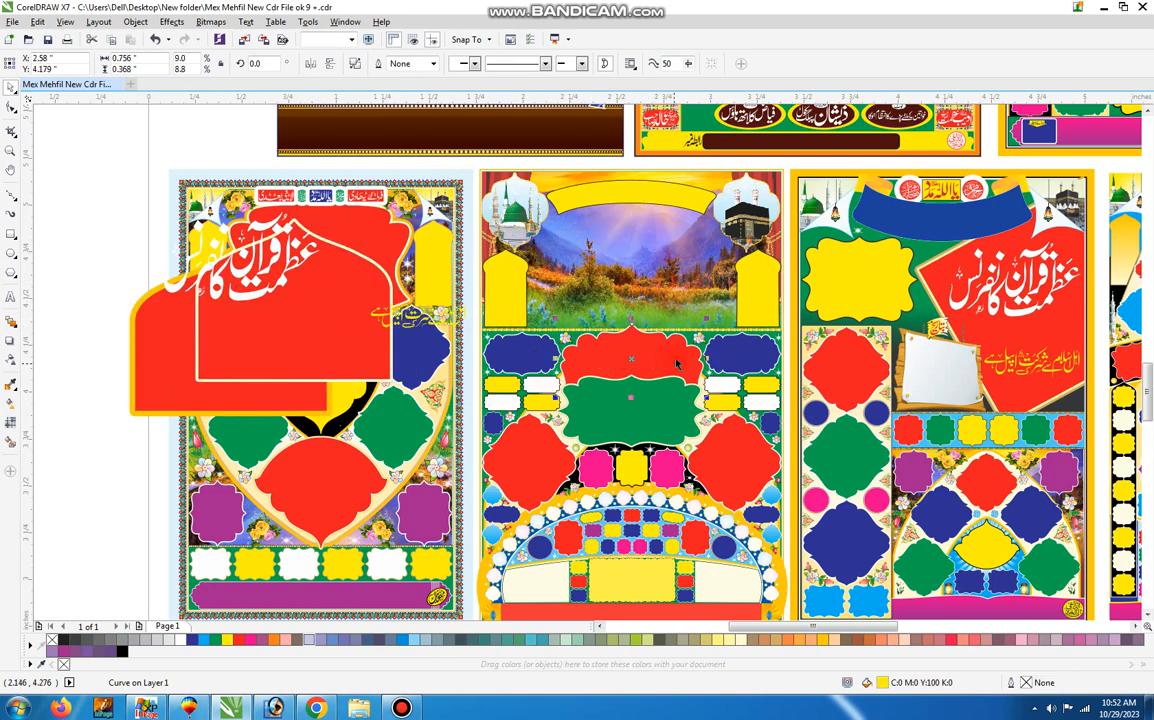
left_click_drag(651, 366, 288, 388)
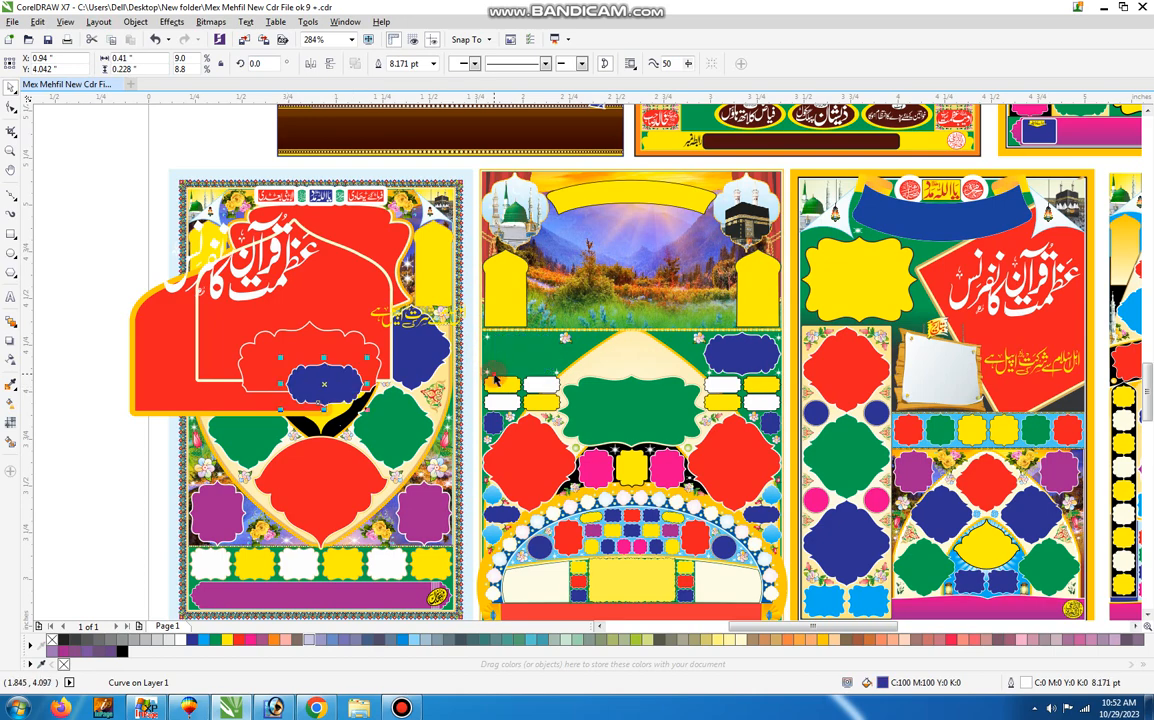
left_click_drag(493, 376, 378, 419)
key("ctrl+z")
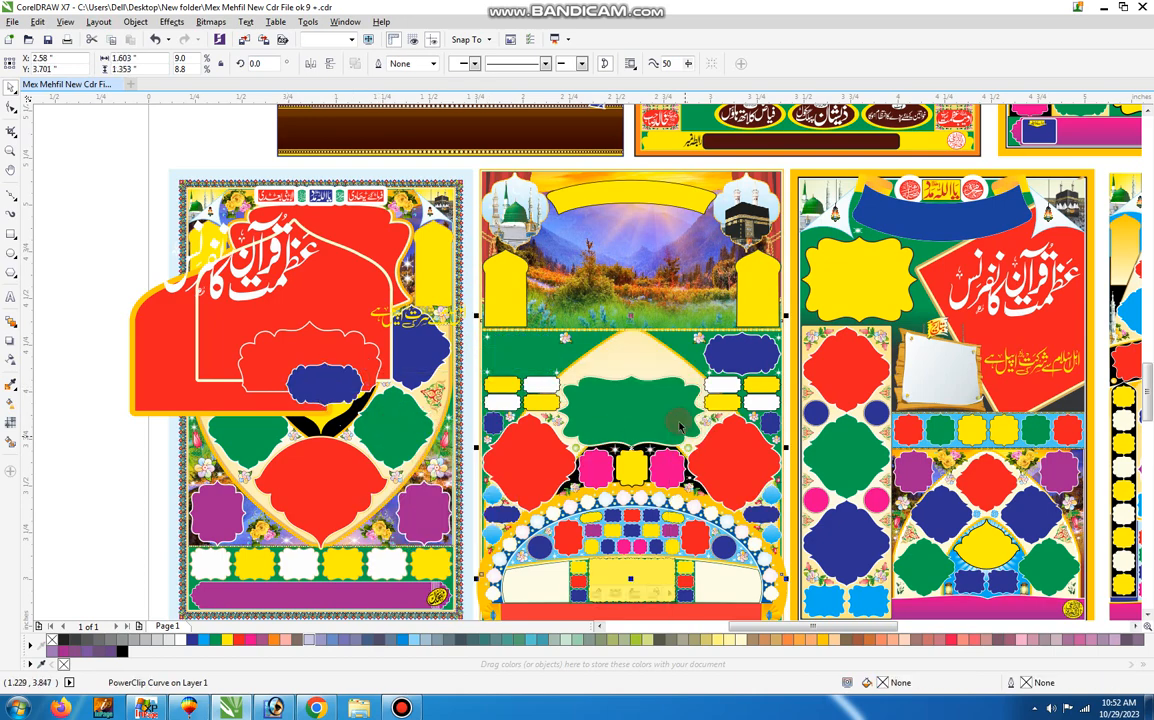
Move the green frame, red diamond frames, pearl arc, small frame grid and arch layers over the first poster, and fill the pearls with pink.
left_click_drag(677, 417, 327, 427)
left_click_drag(701, 440, 321, 428)
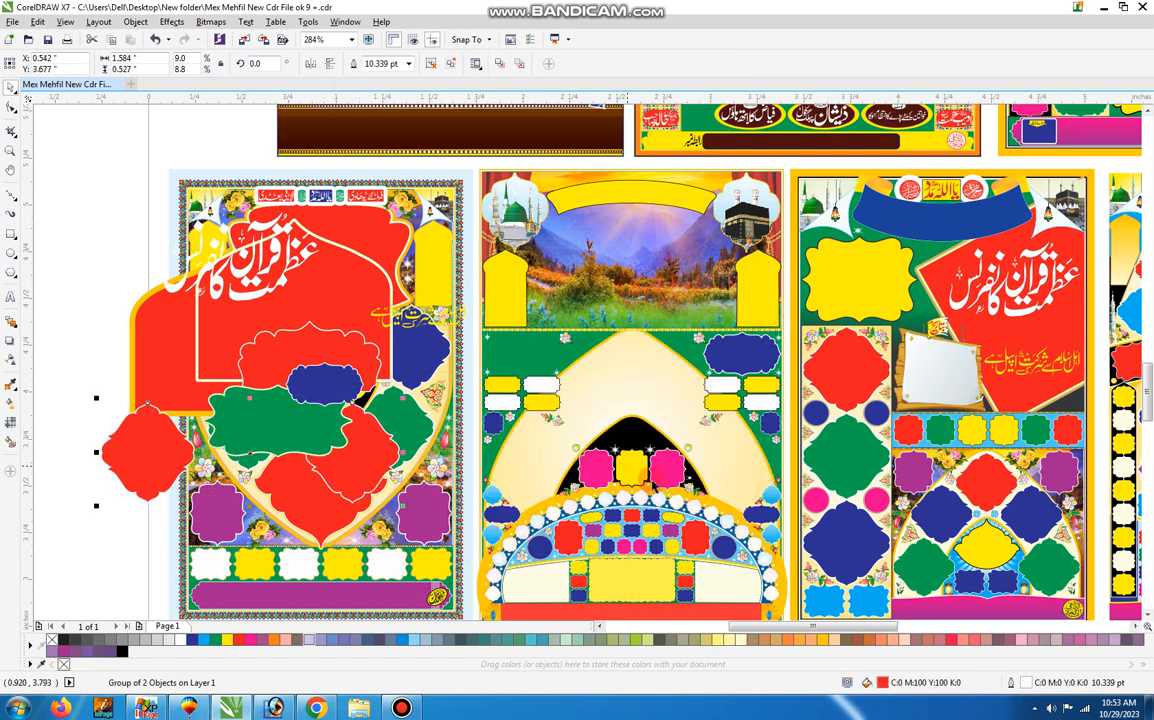
left_click_drag(648, 500, 436, 346)
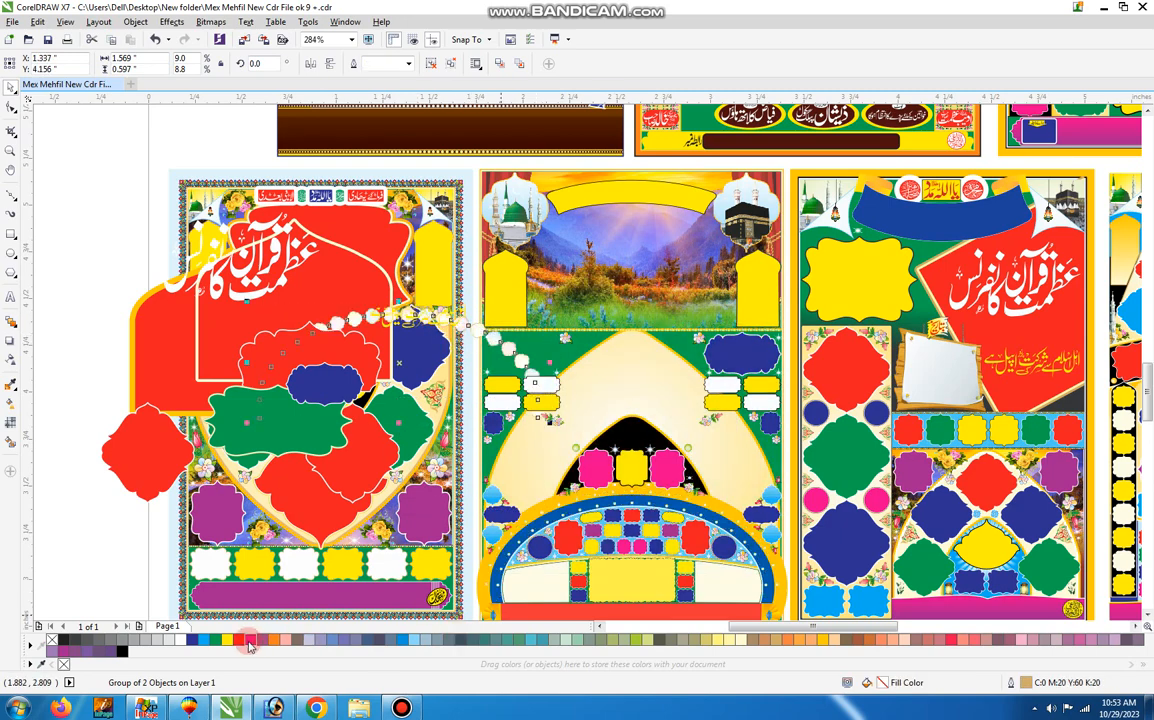
left_click_drag(661, 536, 436, 395)
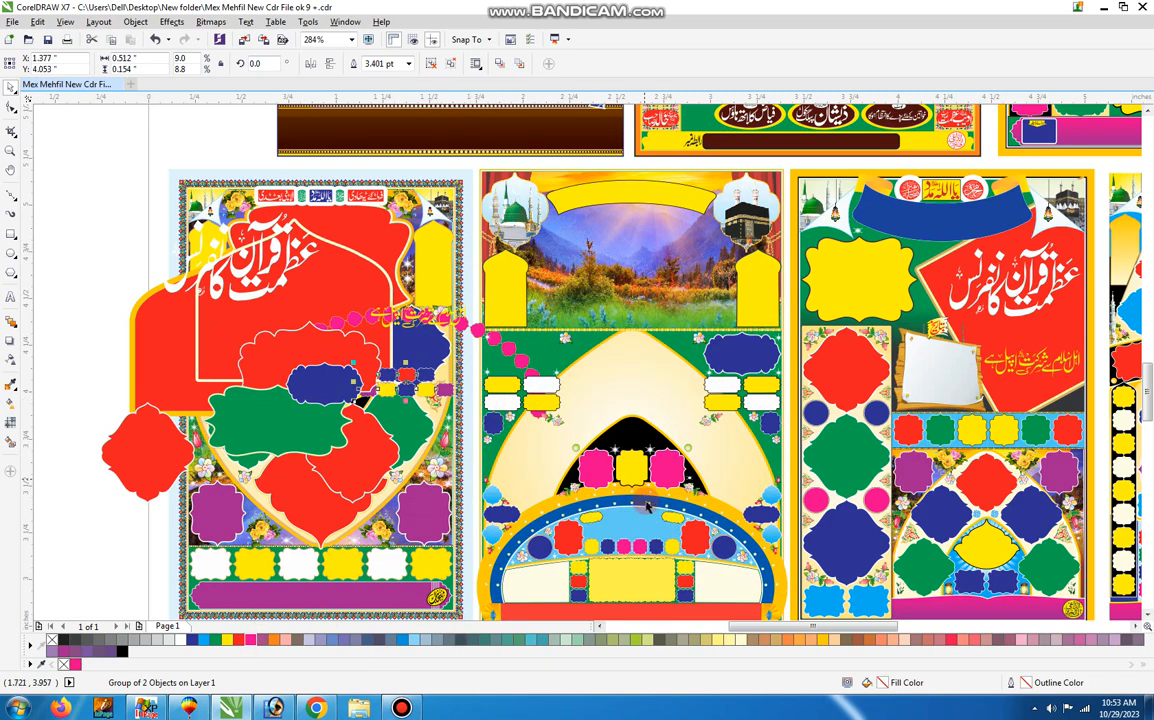
left_click_drag(643, 515, 394, 441)
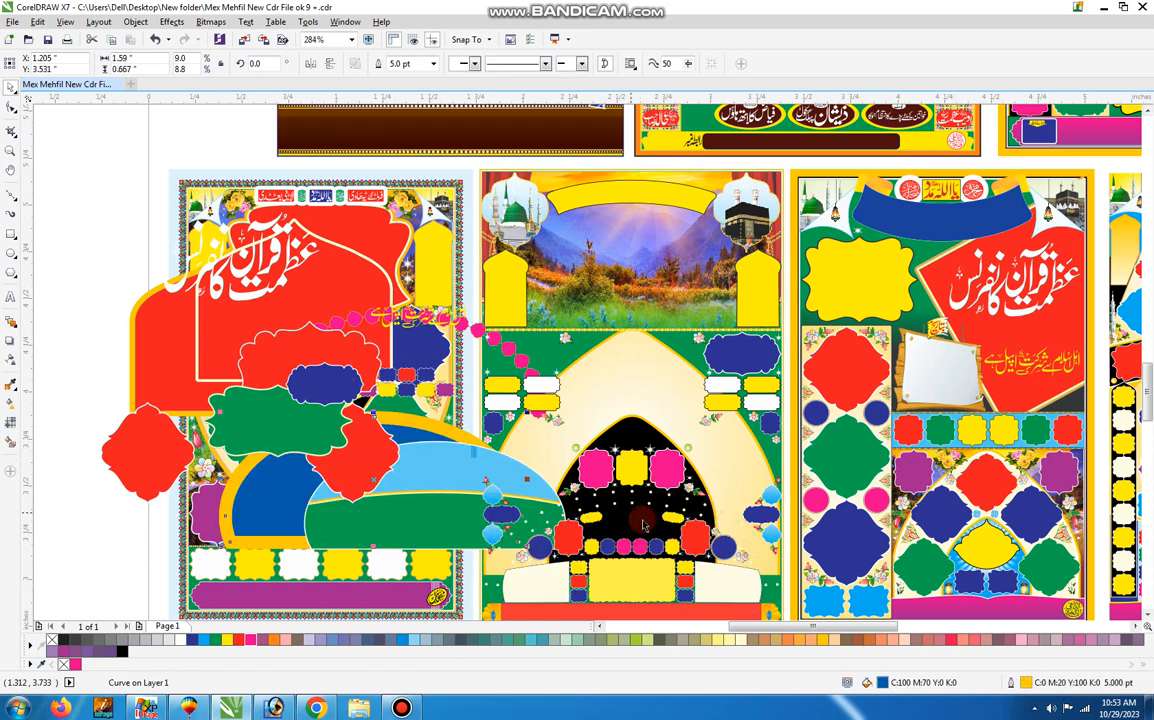
Inspect the dotted black arch backdrop up close and review the partly dismantled second poster as a whole.
scroll(655, 523, "up", 7)
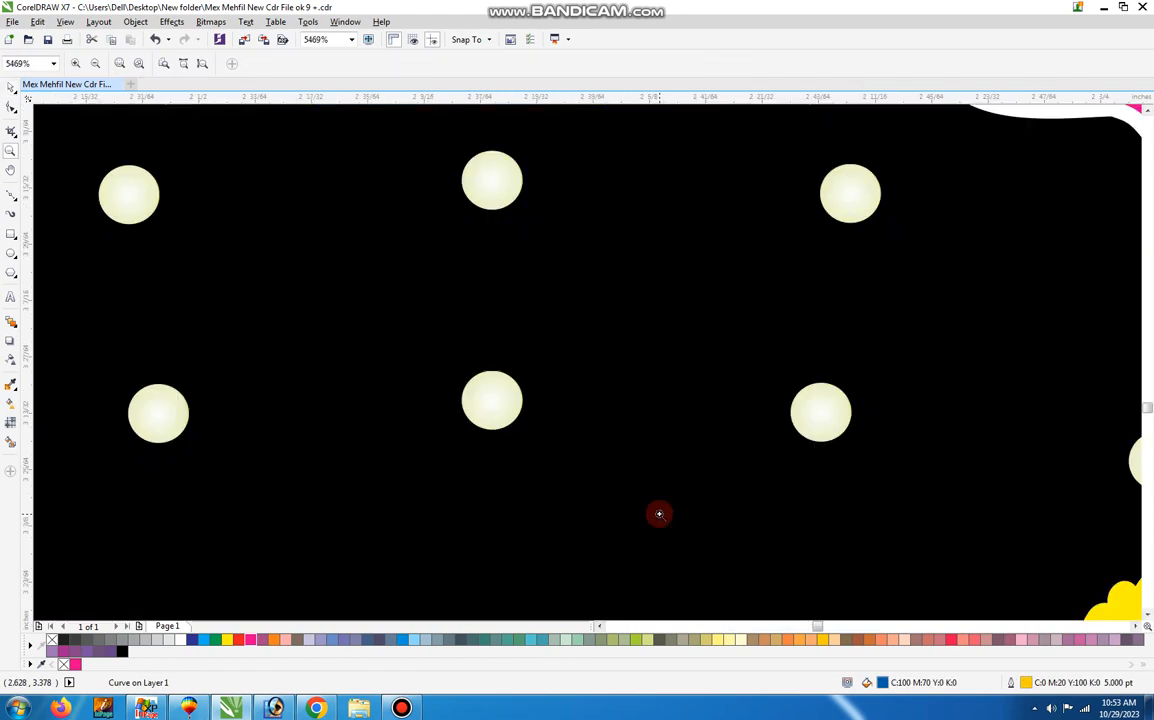
left_click(659, 516)
right_click(660, 519)
left_click(520, 459)
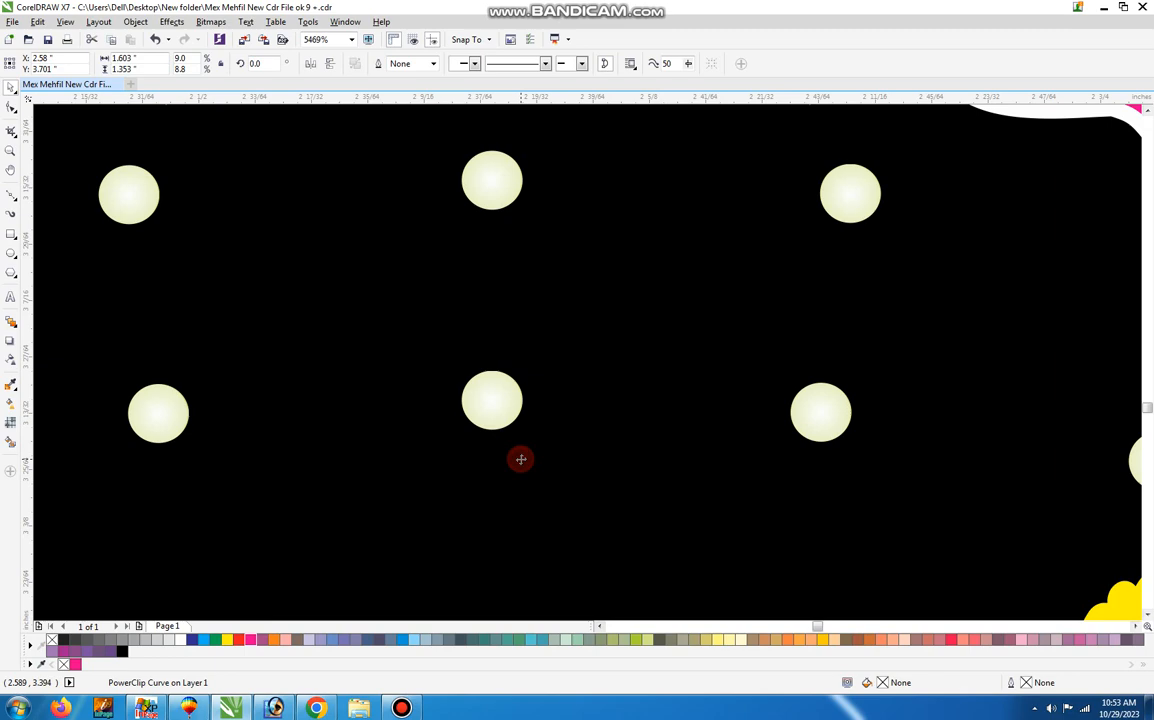
key("z")
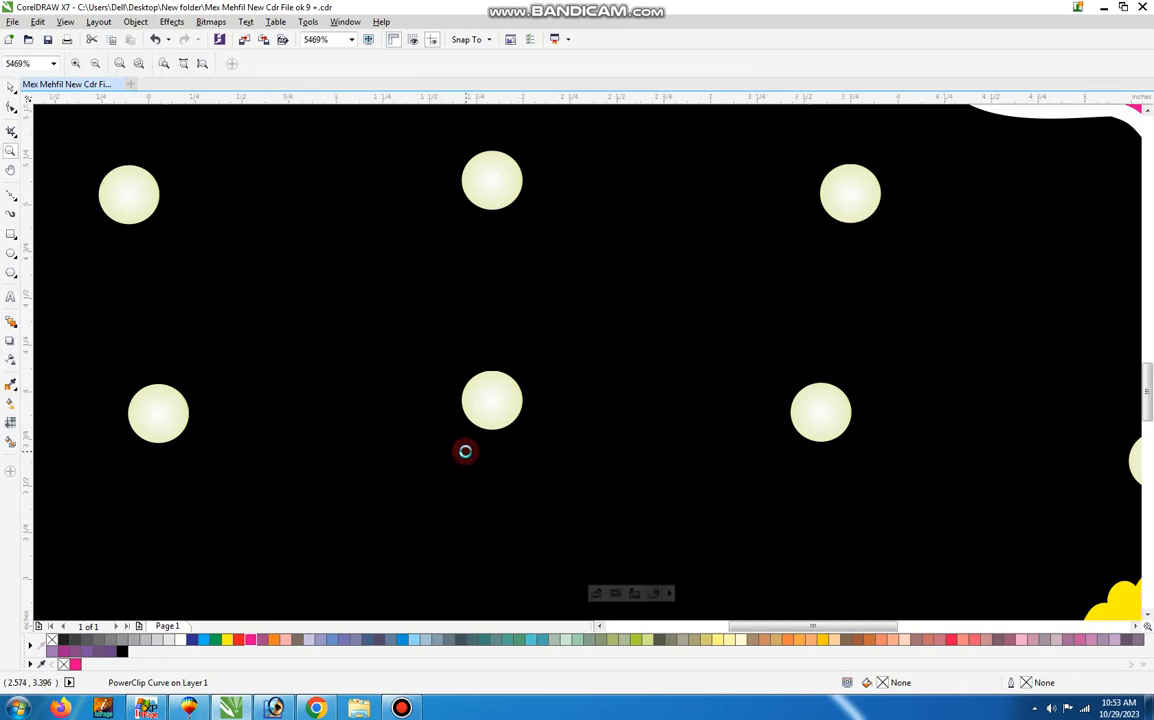
scroll(465, 451, "down", 7)
key("space")
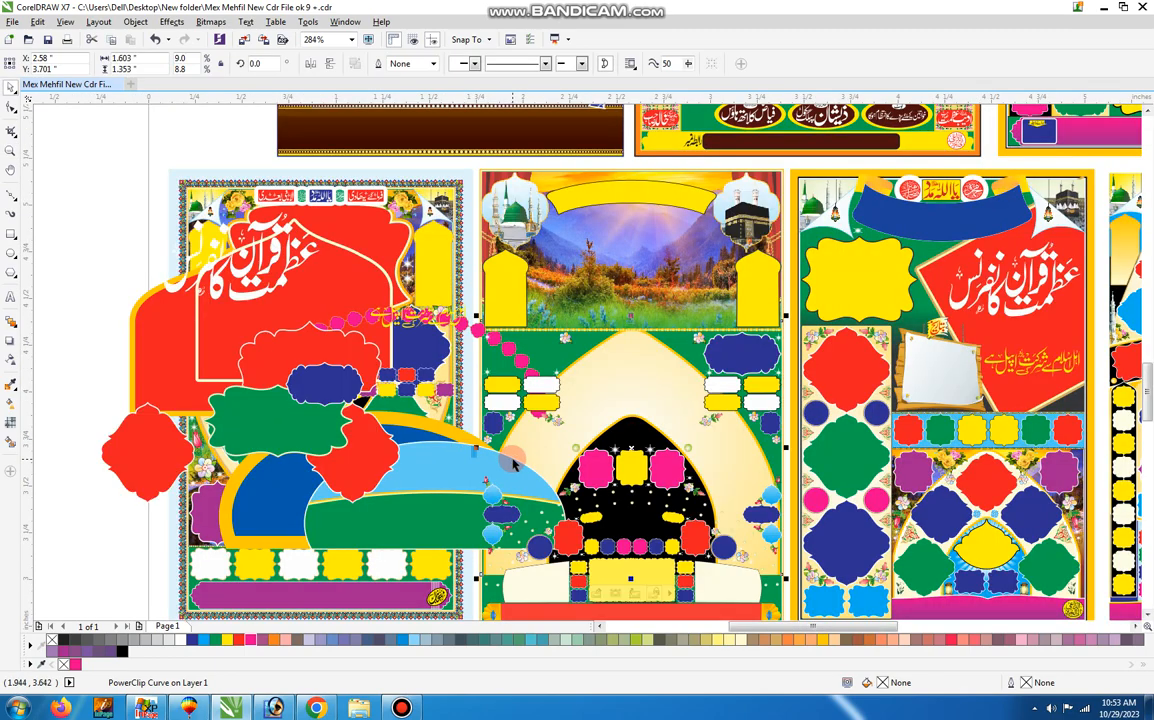
key("z")
right_click(517, 458)
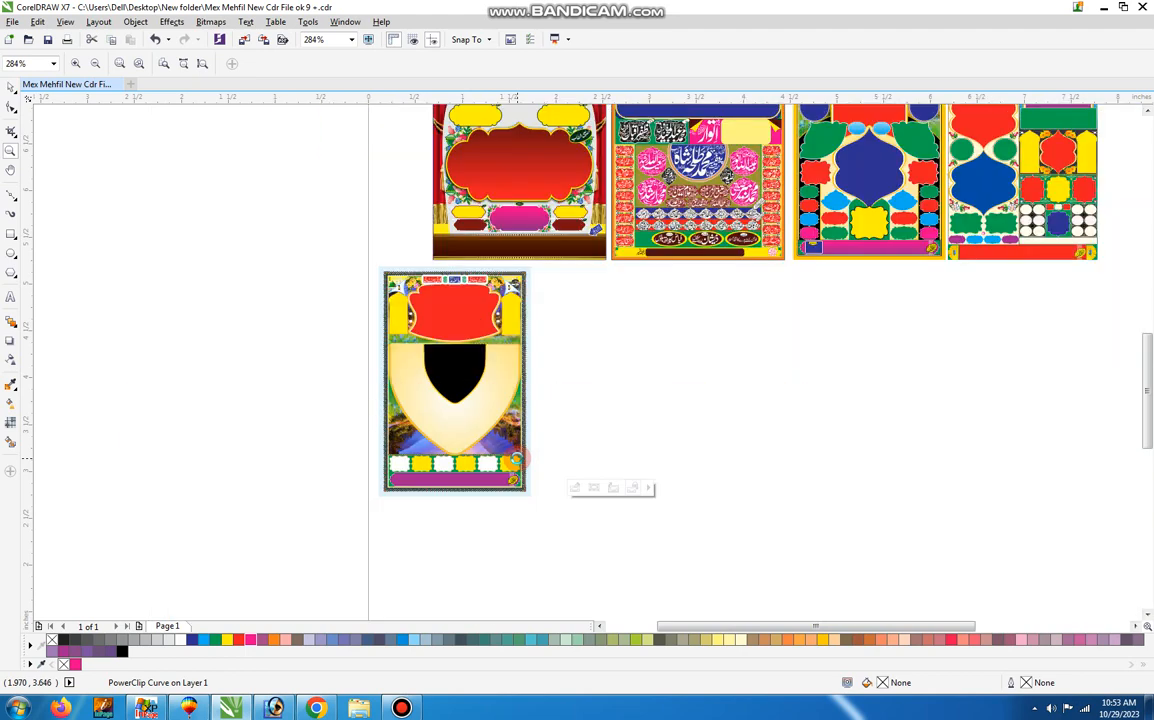
key("space")
key("z")
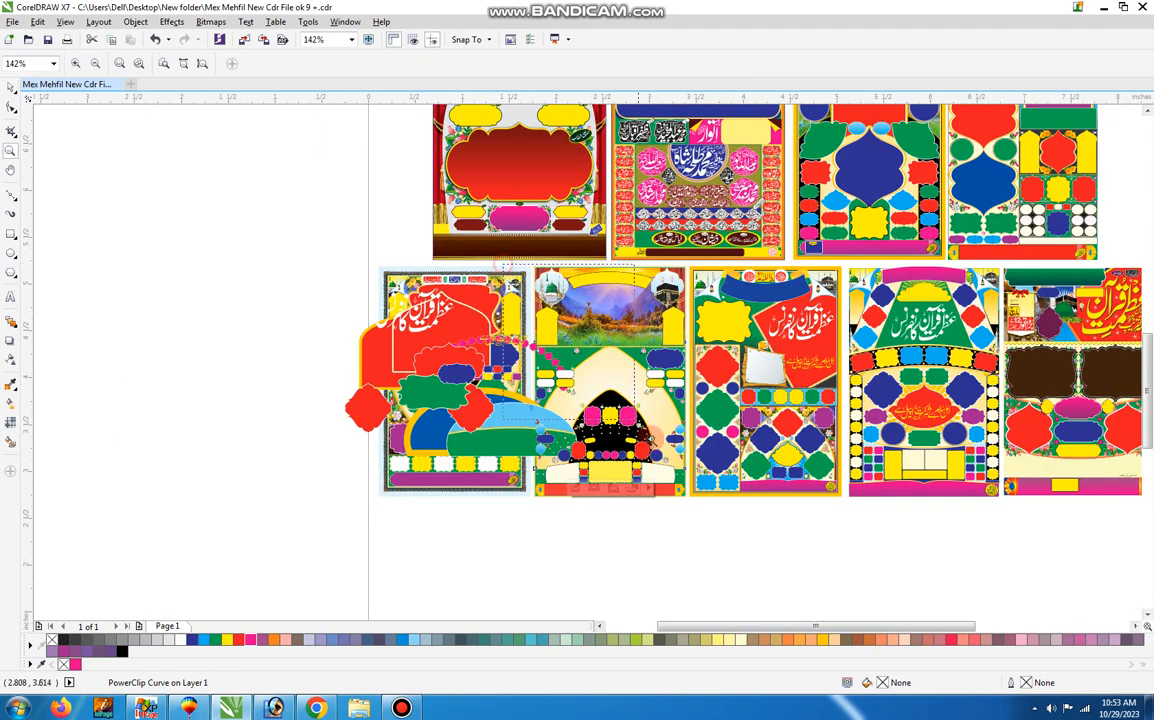
left_click(726, 547)
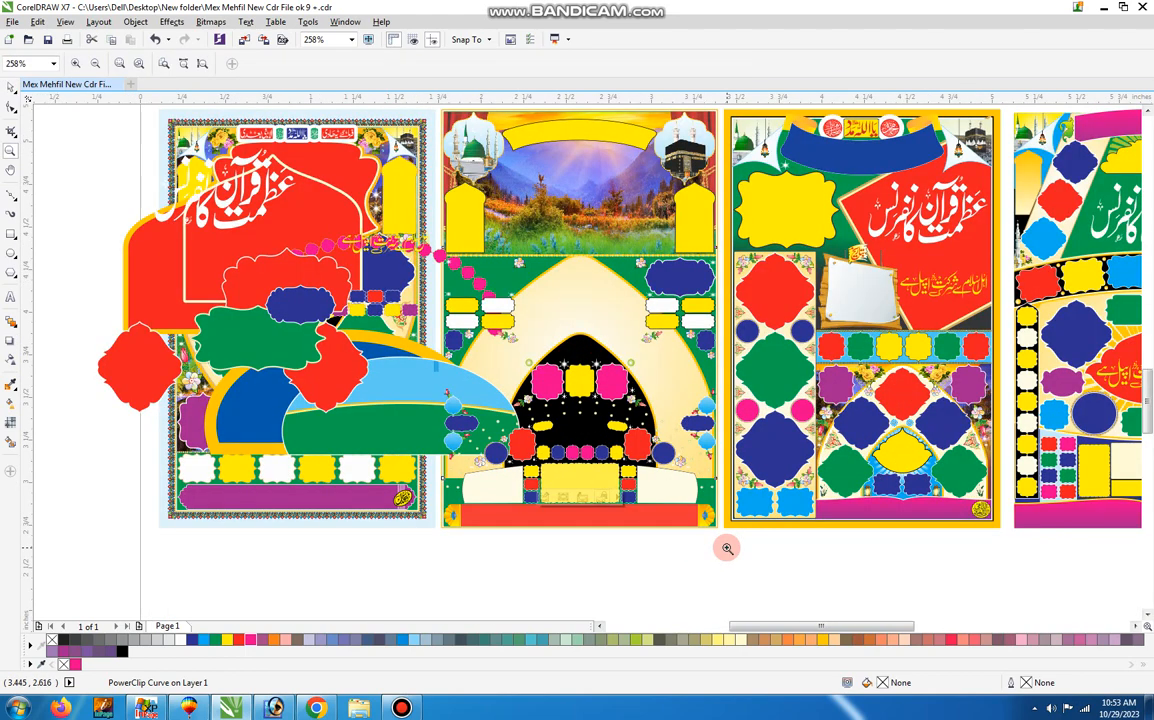
key("space")
left_click(662, 550)
Move the yellow box, both small frame columns, the row of small circles and the red bottom bar below the posters.
left_click_drag(595, 498, 356, 544)
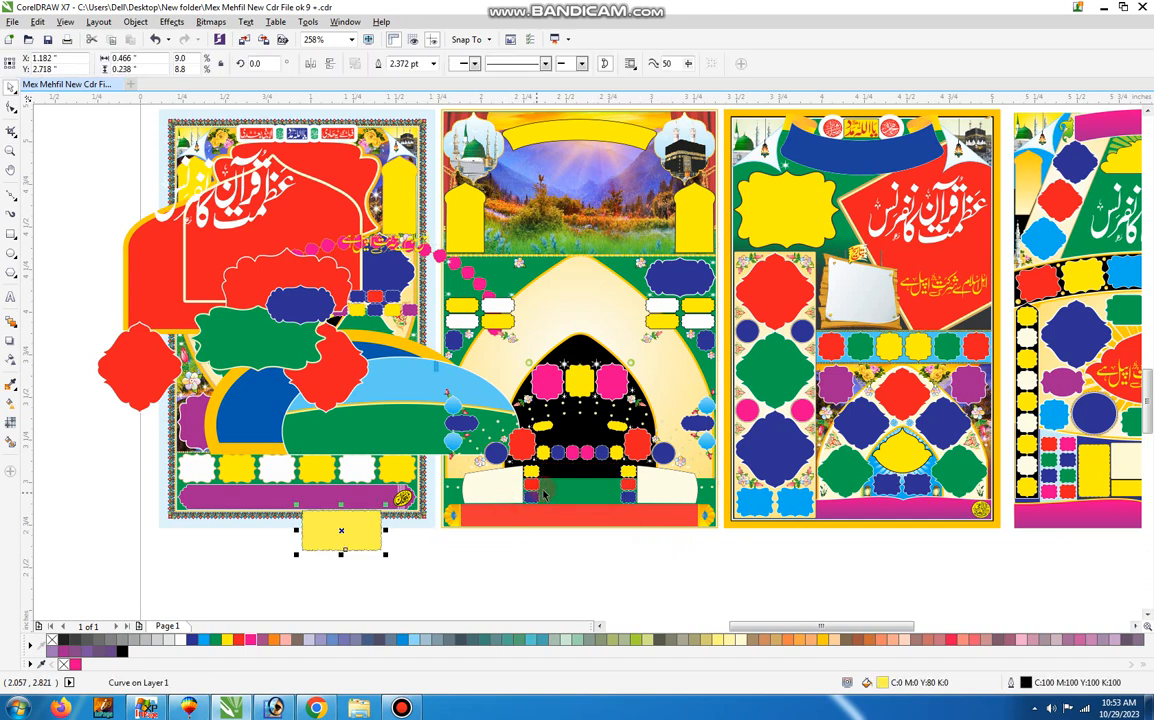
left_click_drag(529, 492, 404, 543)
left_click_drag(616, 456, 484, 561)
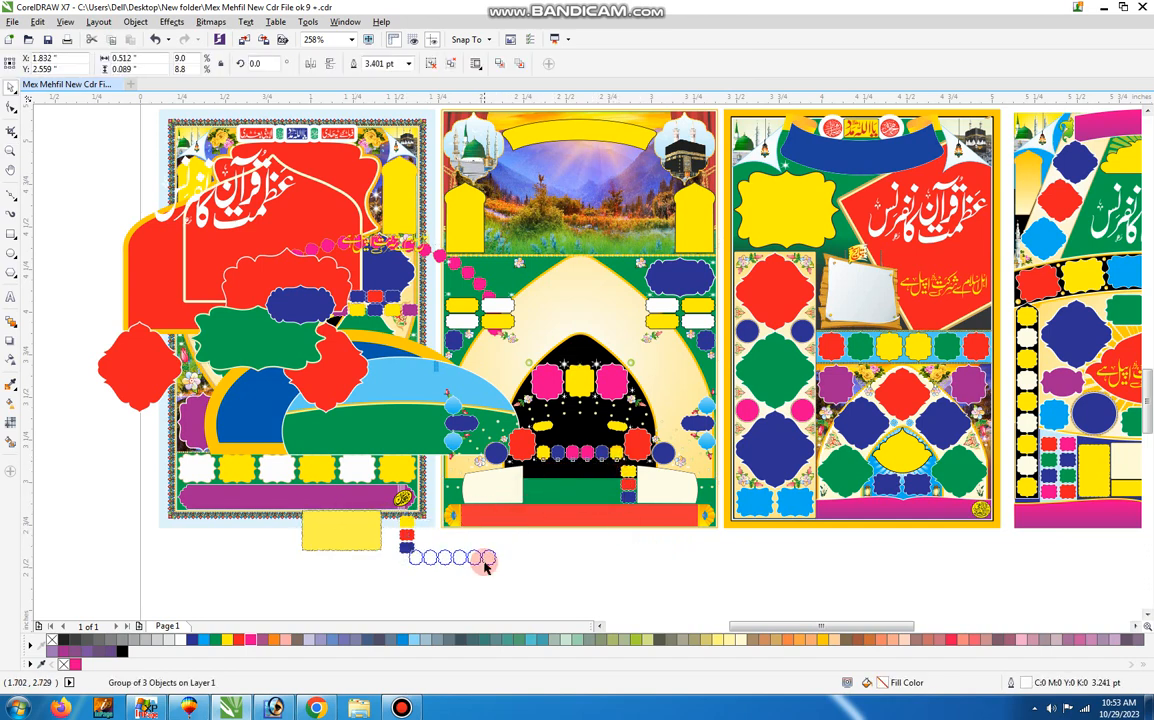
left_click_drag(627, 475, 523, 549)
left_click_drag(587, 516, 469, 577)
Move the pink and yellow frame trio, a small flower, the cream arch backdrop and the landscape image off the second poster.
left_click_drag(604, 390, 449, 425)
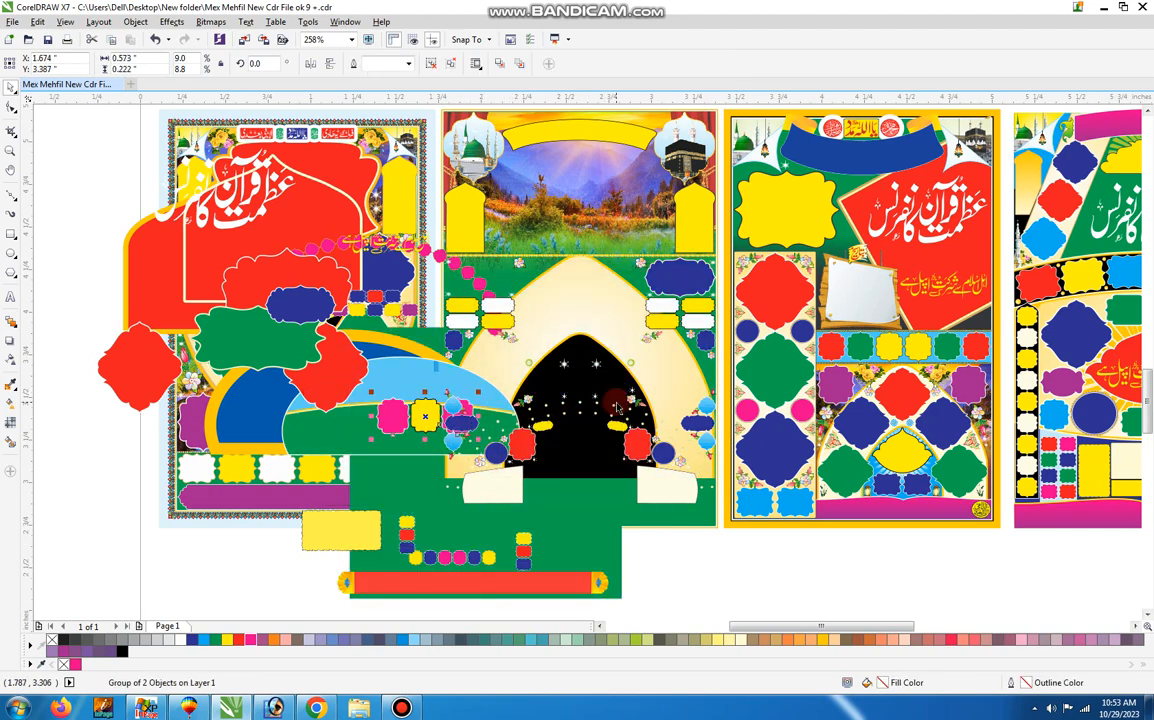
left_click_drag(627, 401, 555, 450)
left_click_drag(587, 272, 331, 372)
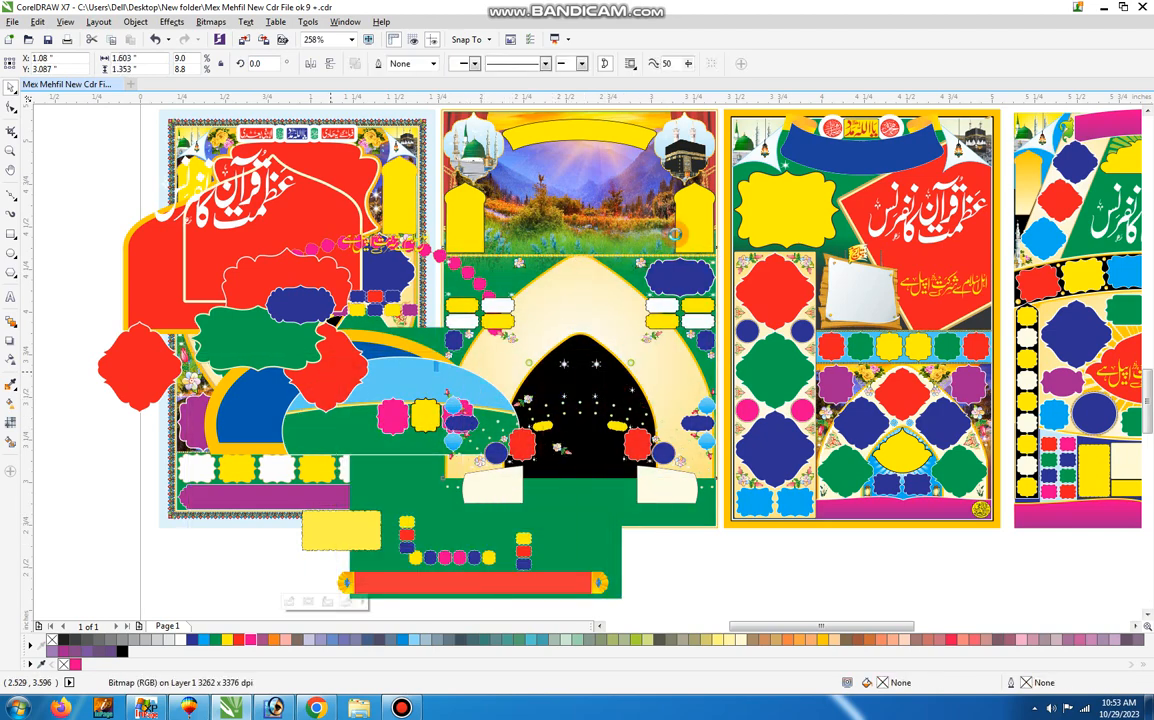
left_click_drag(588, 235, 477, 283)
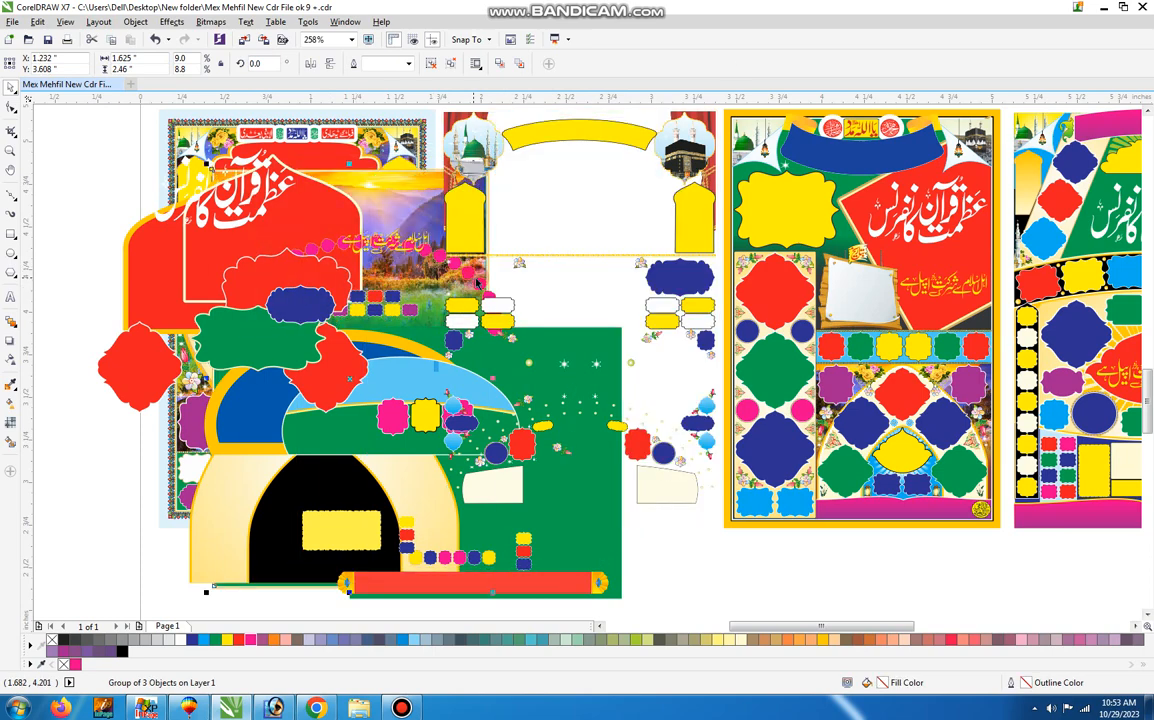
Undo the moves of the landscape image, cream arch backdrop, flower, pink and yellow frame trio and red bottom bar.
key("ctrl+z")
key("ctrl+z")
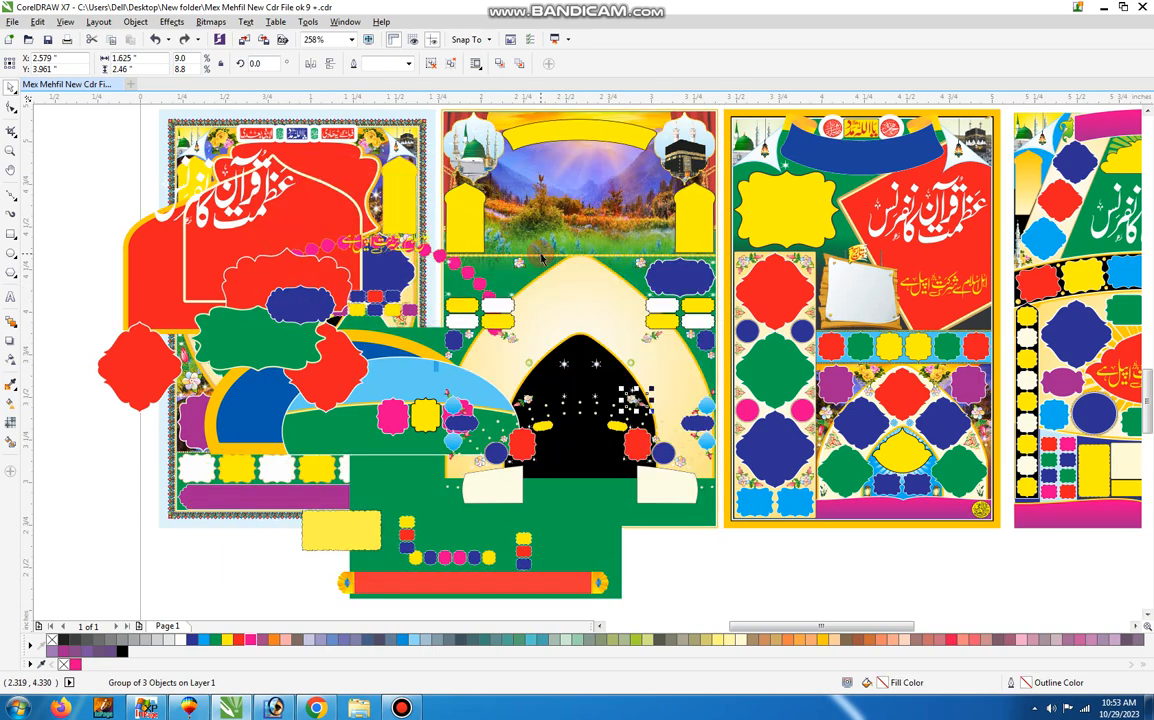
key("ctrl+z")
key("ctrl+z")
key("ctrl+z")
key("ctrl+z")
key("ctrl+z")
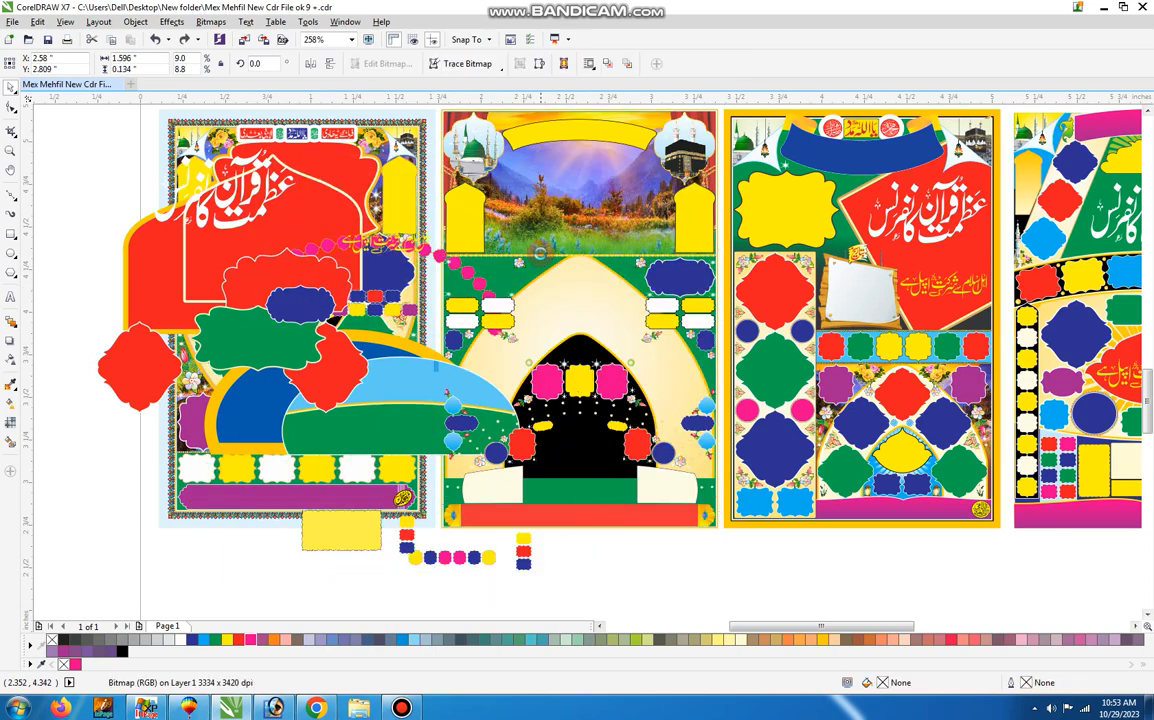
Undo the moves of the small frame columns, circle row, yellow box, arch layers and small frame grid, and the pearls' pink fill.
key("ctrl+z")
key("ctrl+z")
key("ctrl+z")
key("ctrl+z")
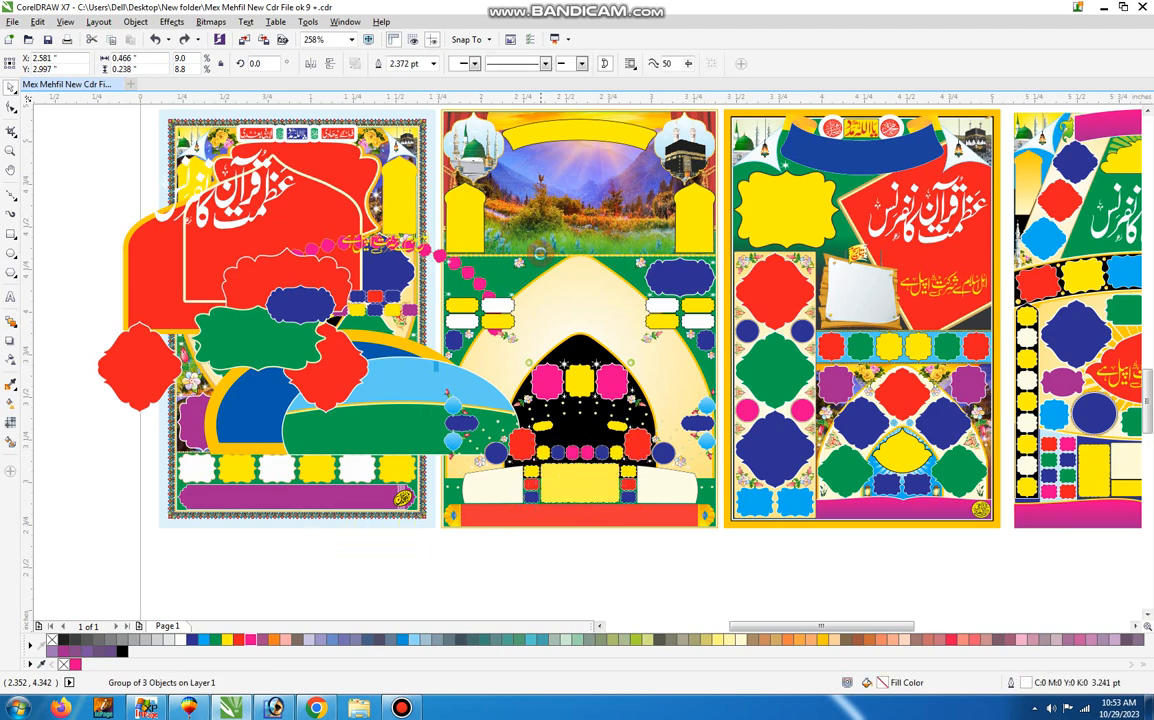
key("ctrl+z")
key("ctrl+z")
key("ctrl+z")
key("ctrl+z")
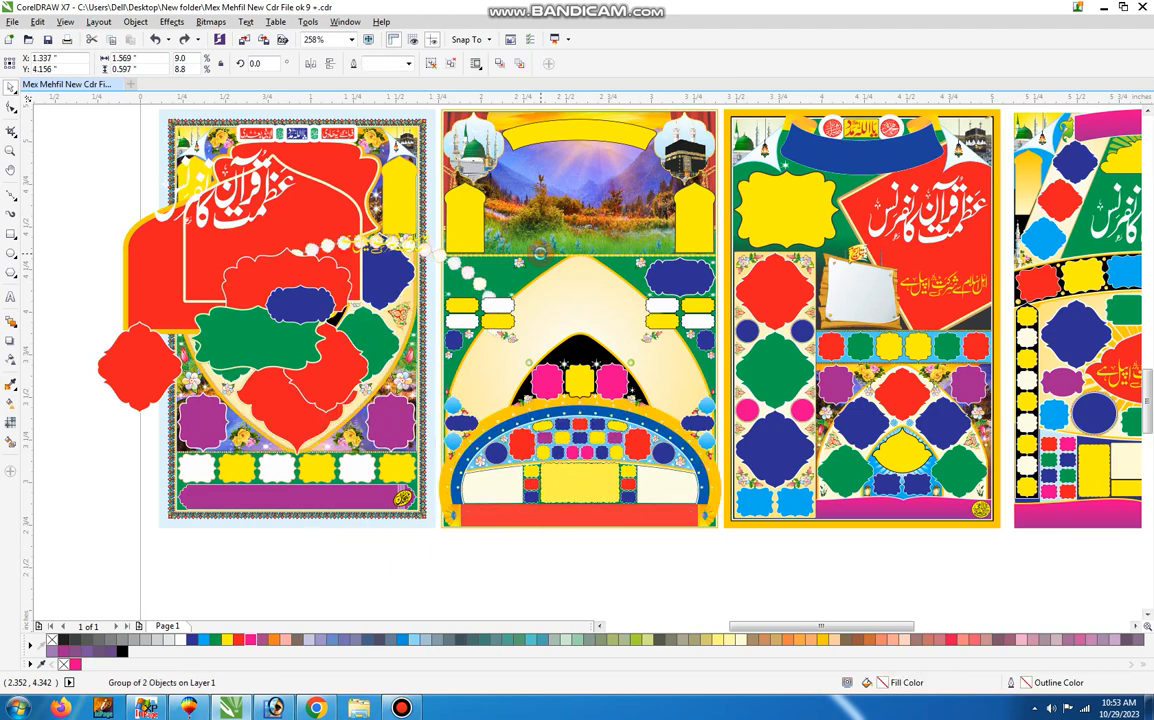
Undo the remaining moves of the second poster's pearl arc, frames, red arch and calligraphy, as well as its ungrouping.
key("ctrl+z")
key("ctrl+z")
key("ctrl+z")
key("ctrl+z")
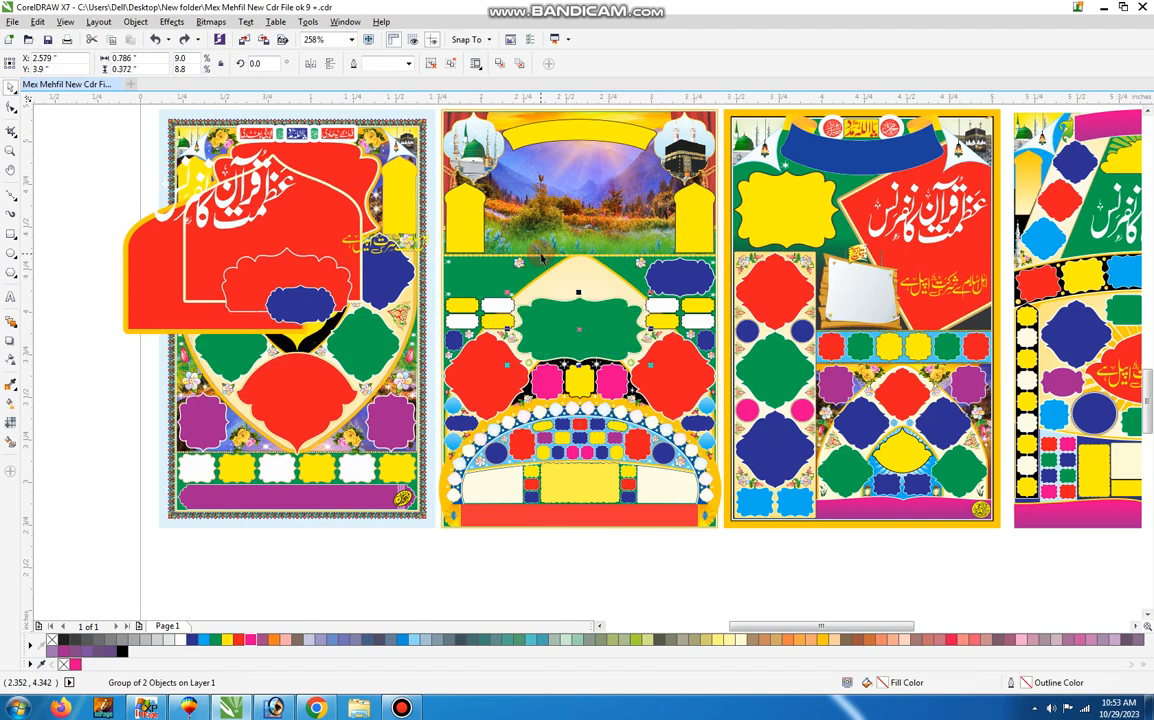
key("ctrl+z")
key("ctrl+z")
key("ctrl+z")
key("ctrl+z")
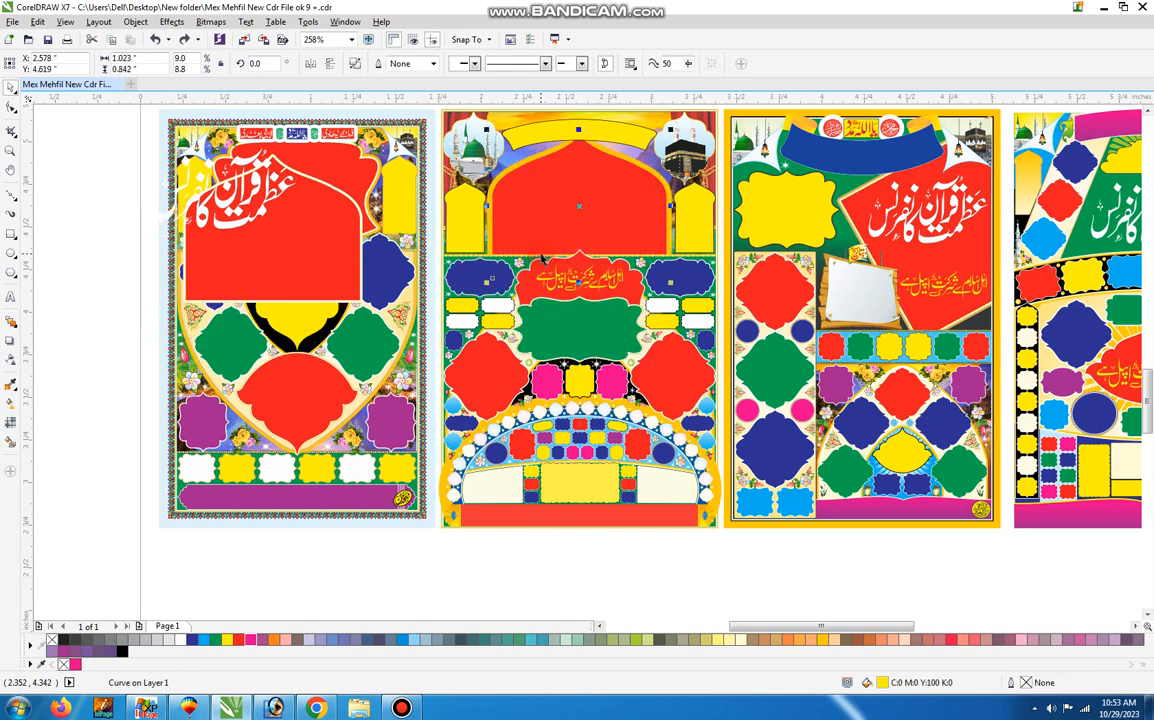
key("ctrl+z")
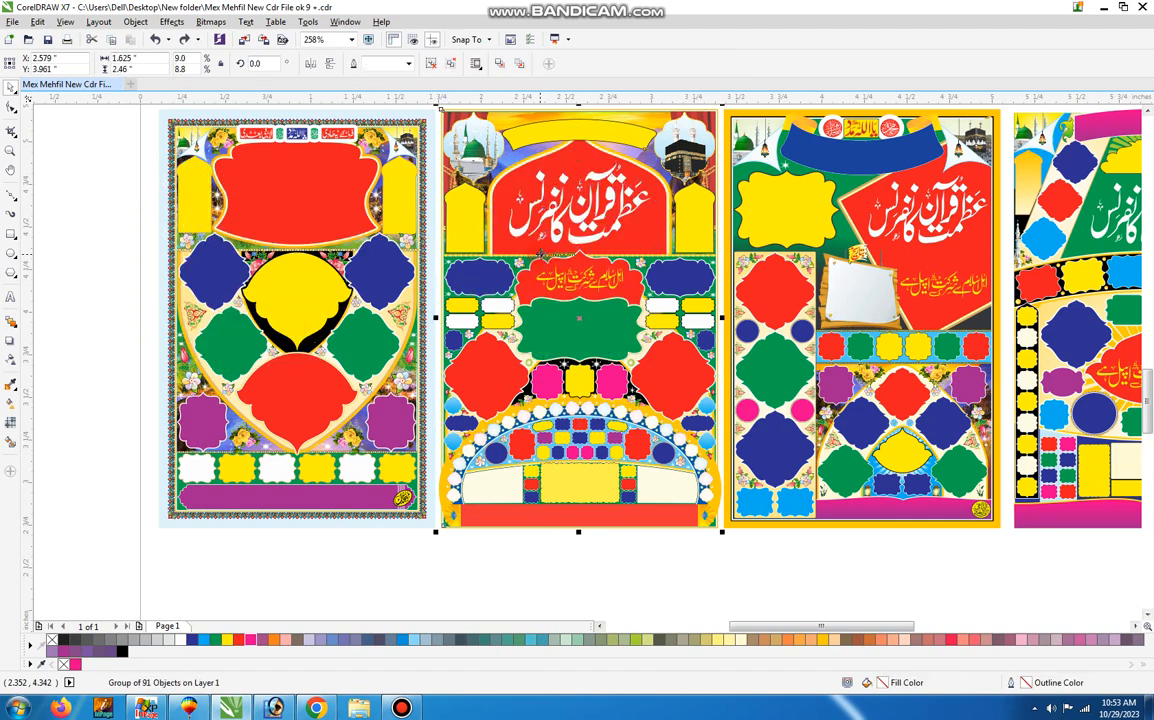
Zoom in on the third poster of the lower row and ungroup it.
key("z")
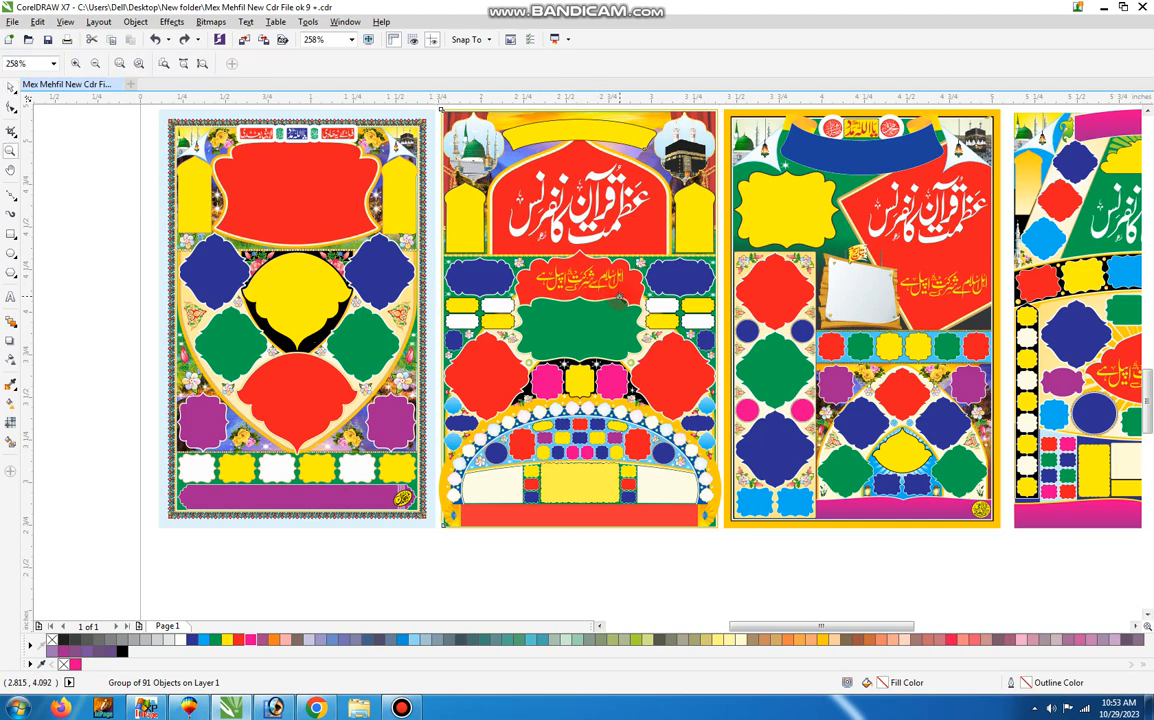
right_click(619, 297)
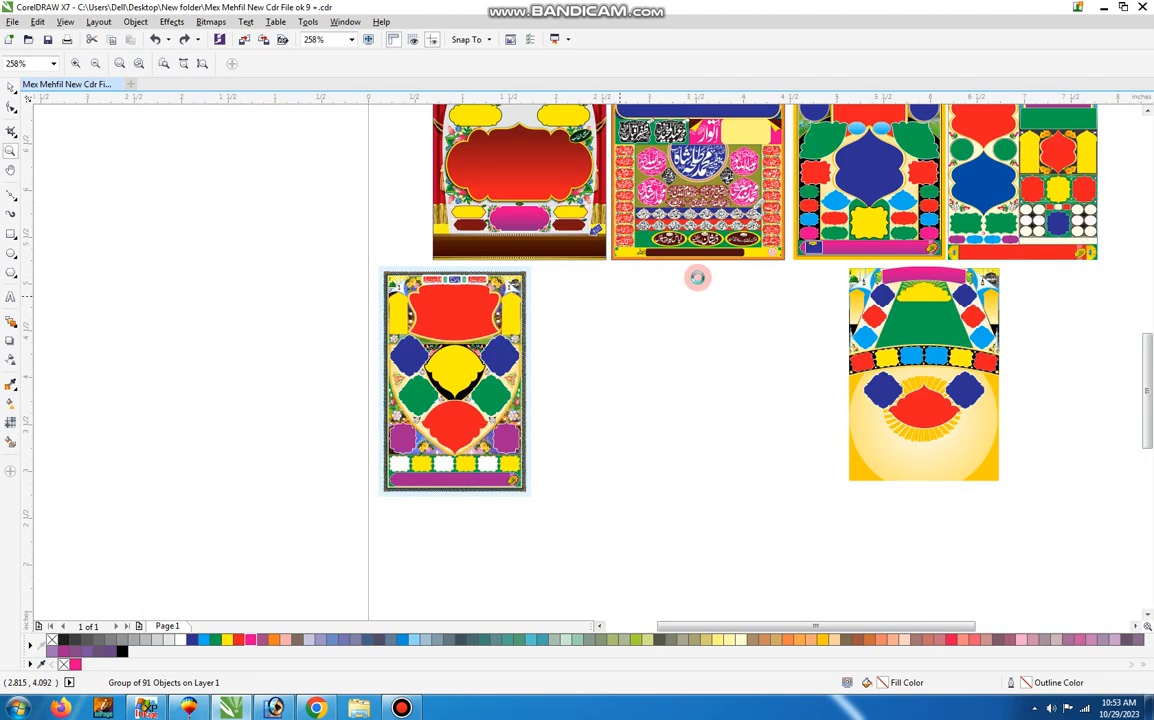
left_click(896, 508)
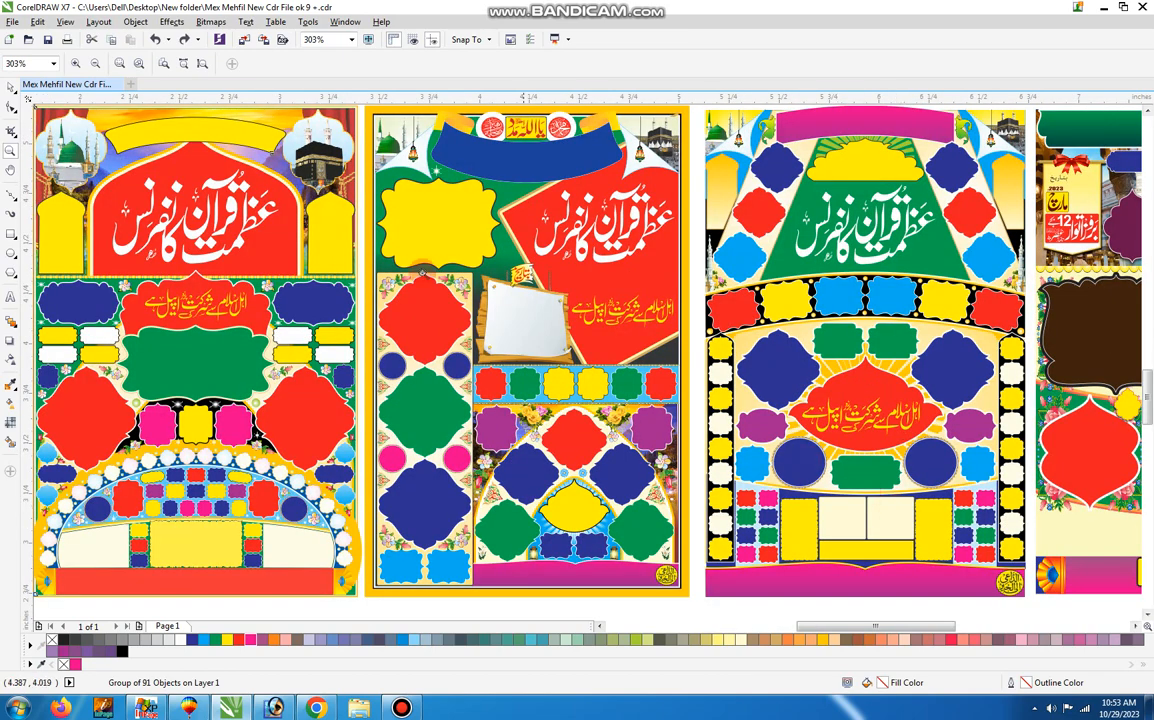
left_click(10, 87)
left_click(597, 193)
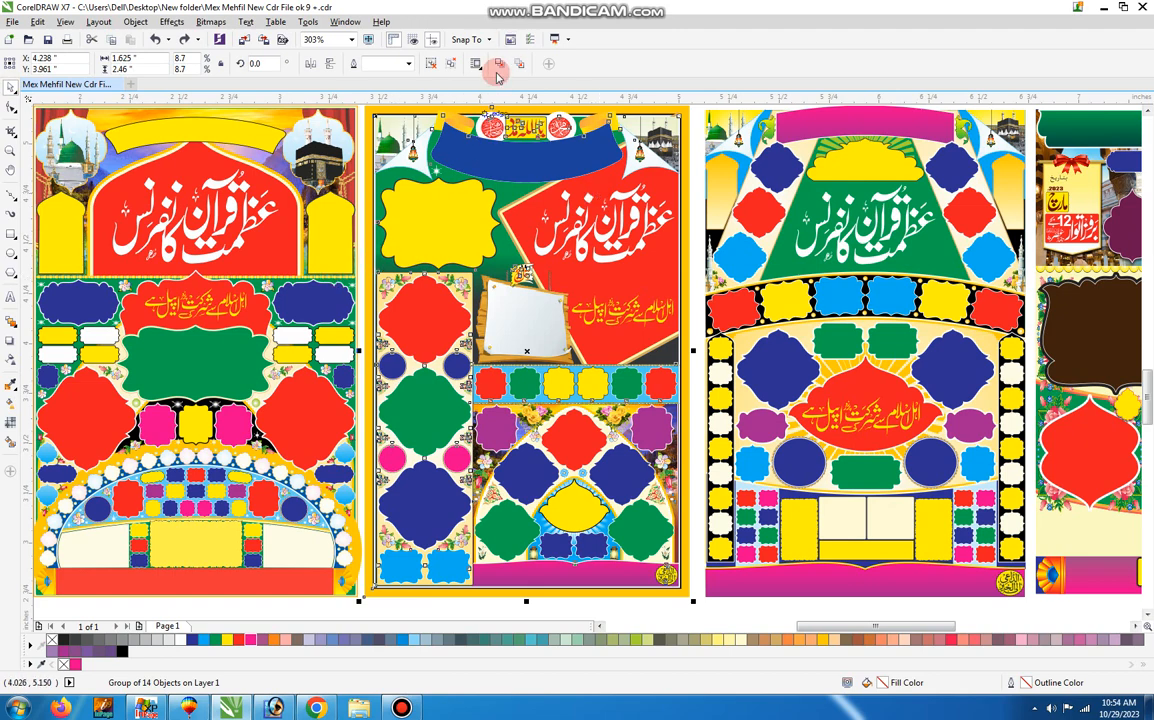
left_click(431, 63)
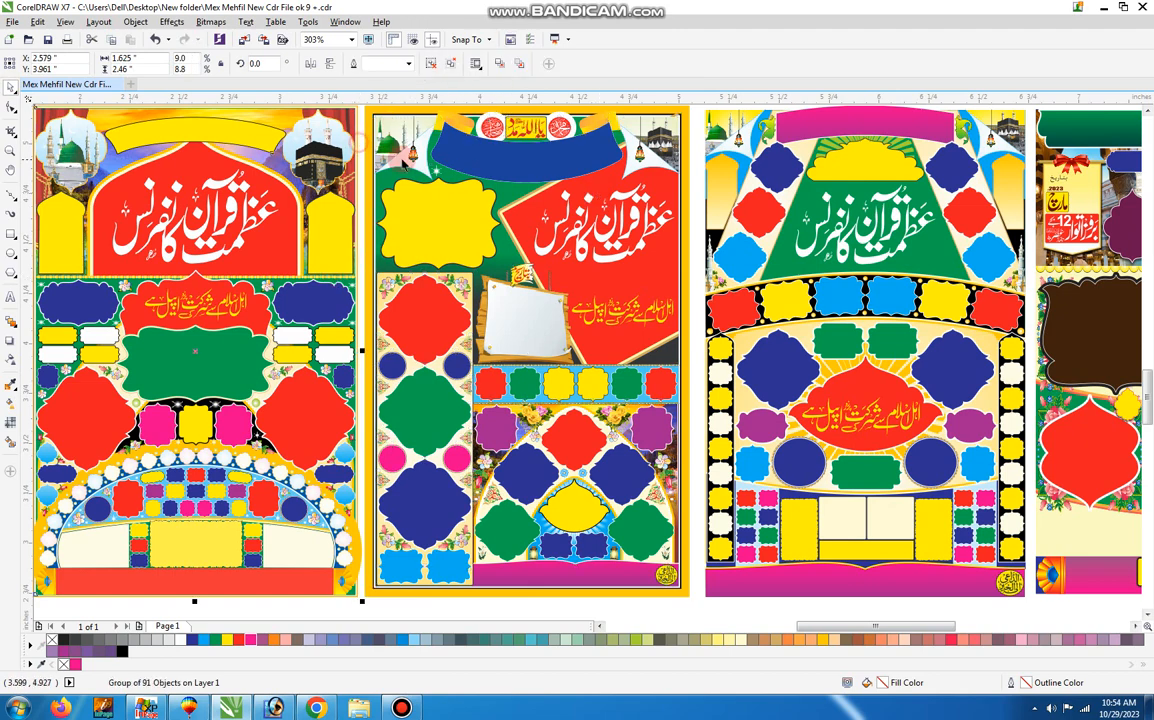
Move the yellow frame, blue banner, both calligraphy lines and the wooden board from the third poster onto the second one.
left_click(405, 192)
left_click_drag(572, 155, 292, 196)
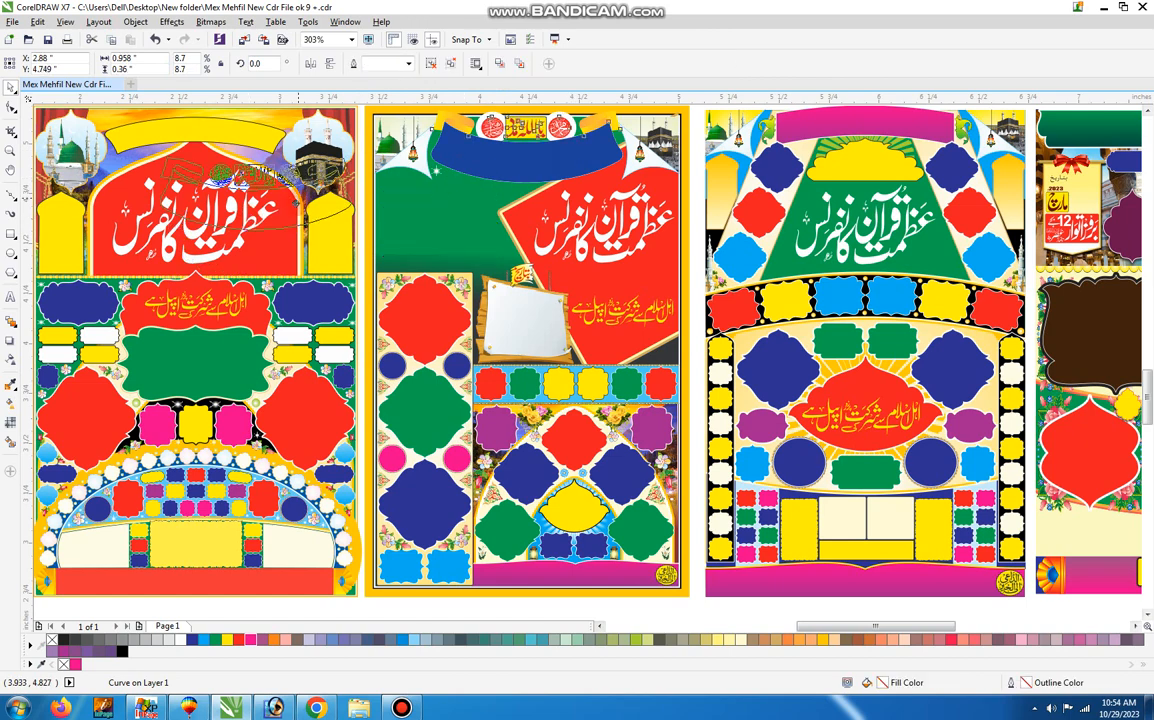
left_click_drag(600, 218, 393, 217)
left_click_drag(614, 308, 317, 308)
left_click_drag(512, 305, 297, 300)
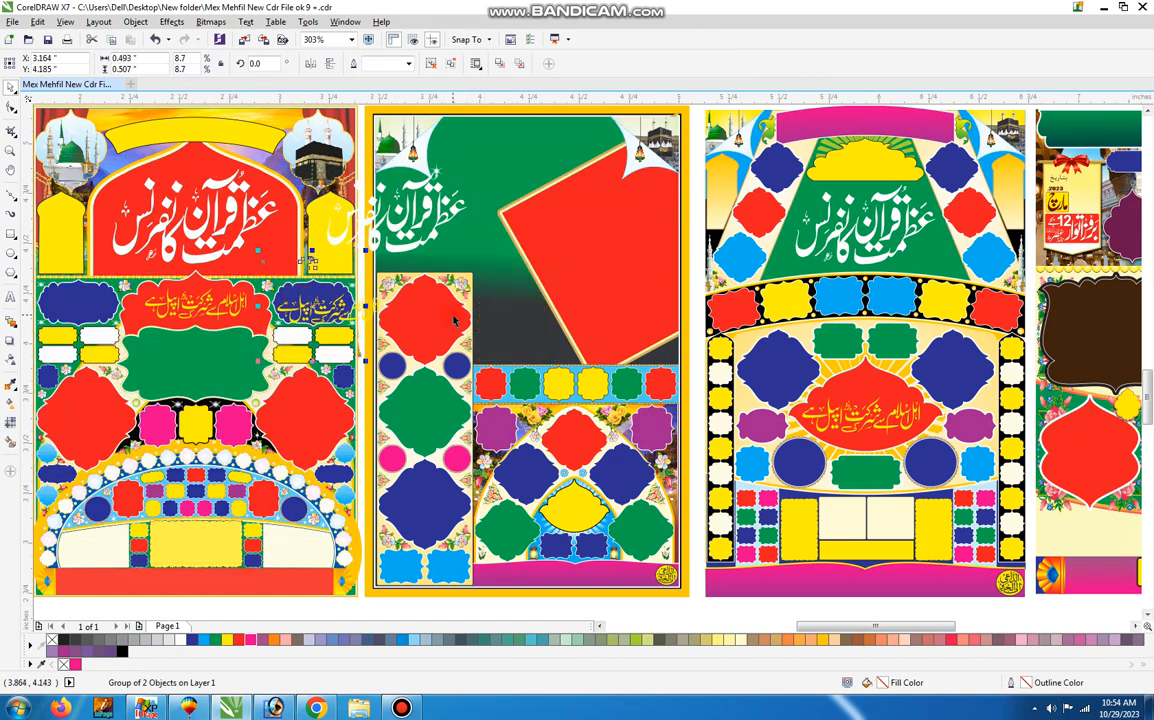
Ungroup the third poster's vertical frame column and move its red, green and blue frames onto the second poster.
left_click_drag(439, 300, 304, 392)
key("ctrl+z")
left_click(429, 63)
left_click(285, 315)
left_click(410, 413)
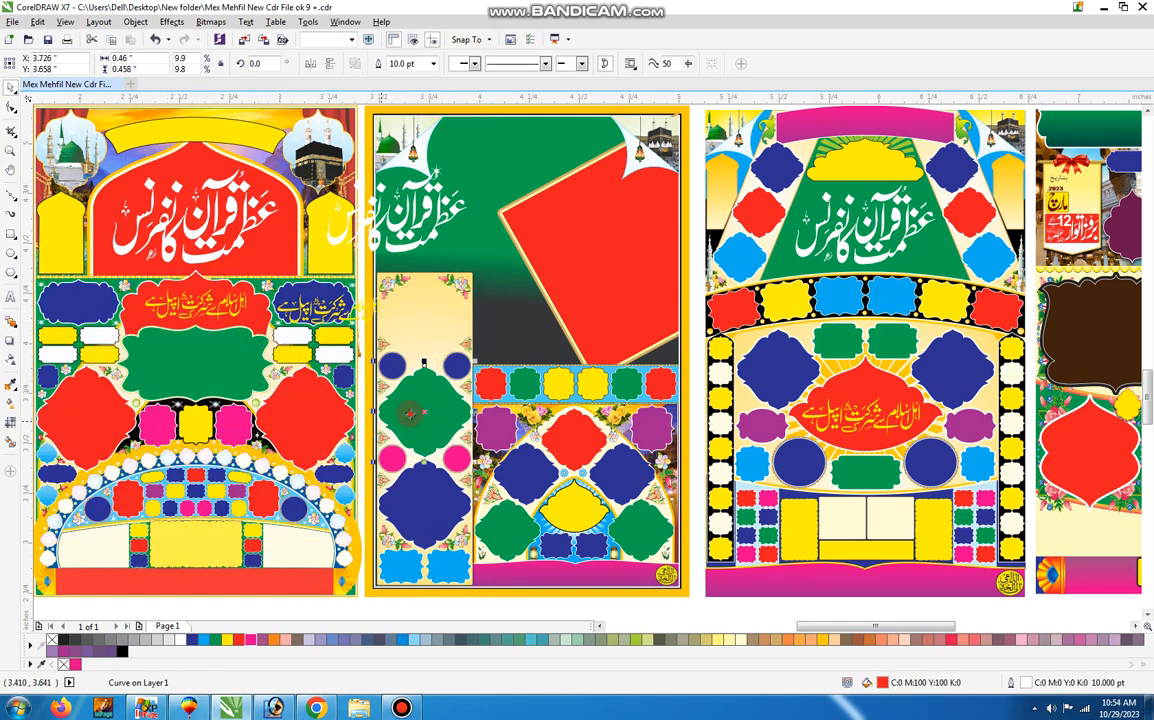
left_click_drag(426, 497, 258, 391)
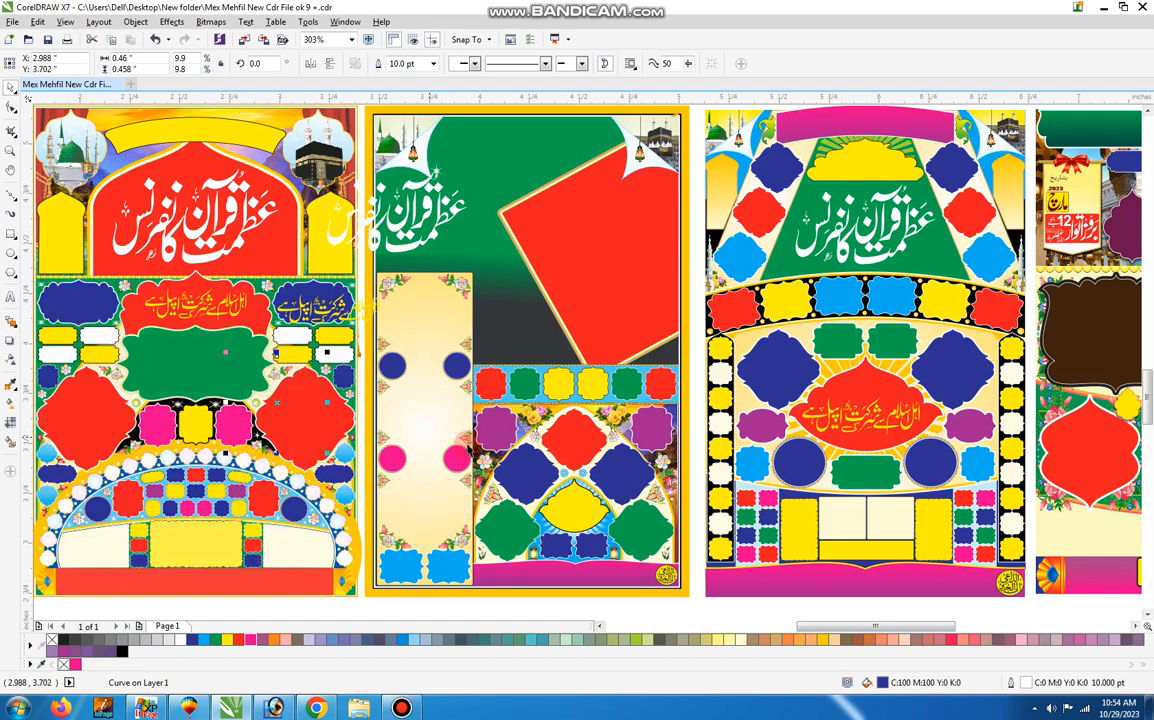
Move the cream column background, the row of small frames and the light-blue strip off their places in the third poster.
left_click(427, 438)
left_click_drag(458, 433, 276, 434)
left_click_drag(432, 394, 272, 389)
left_click_drag(560, 389, 291, 416)
left_click_drag(514, 381, 347, 405)
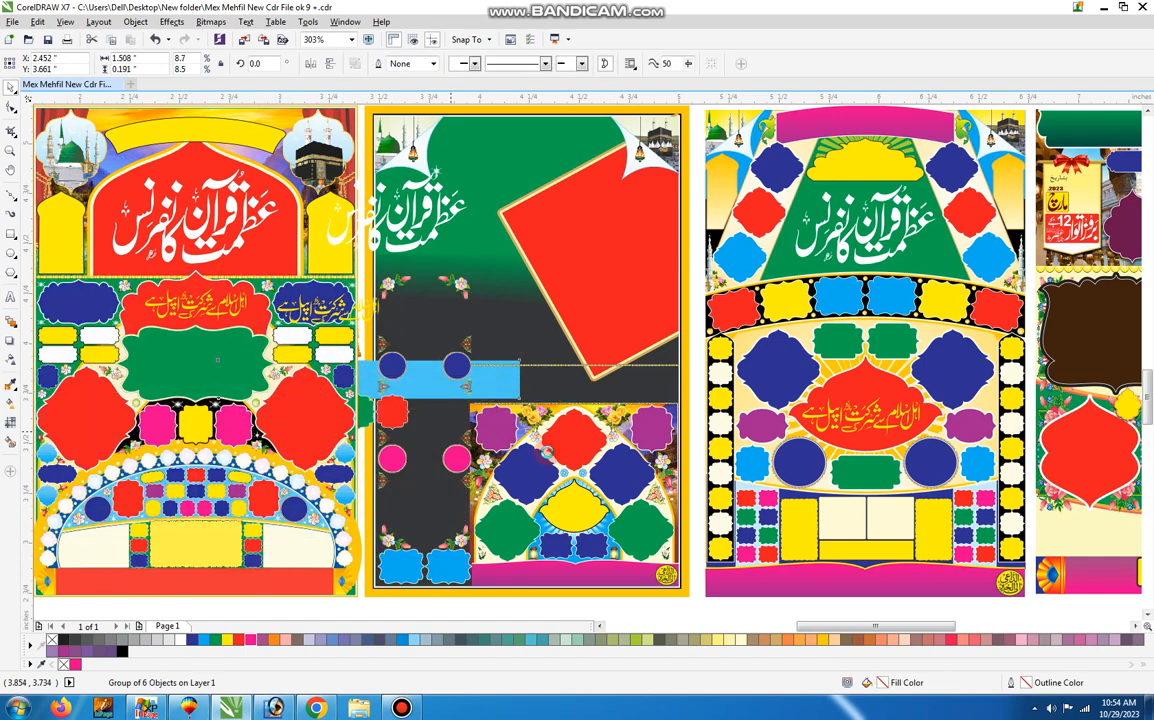
Ungroup the third poster's lower arch panel and its nested group of 21 objects, undoing the trial moves of each group.
left_click_drag(558, 453, 392, 460)
key("ctrl+z")
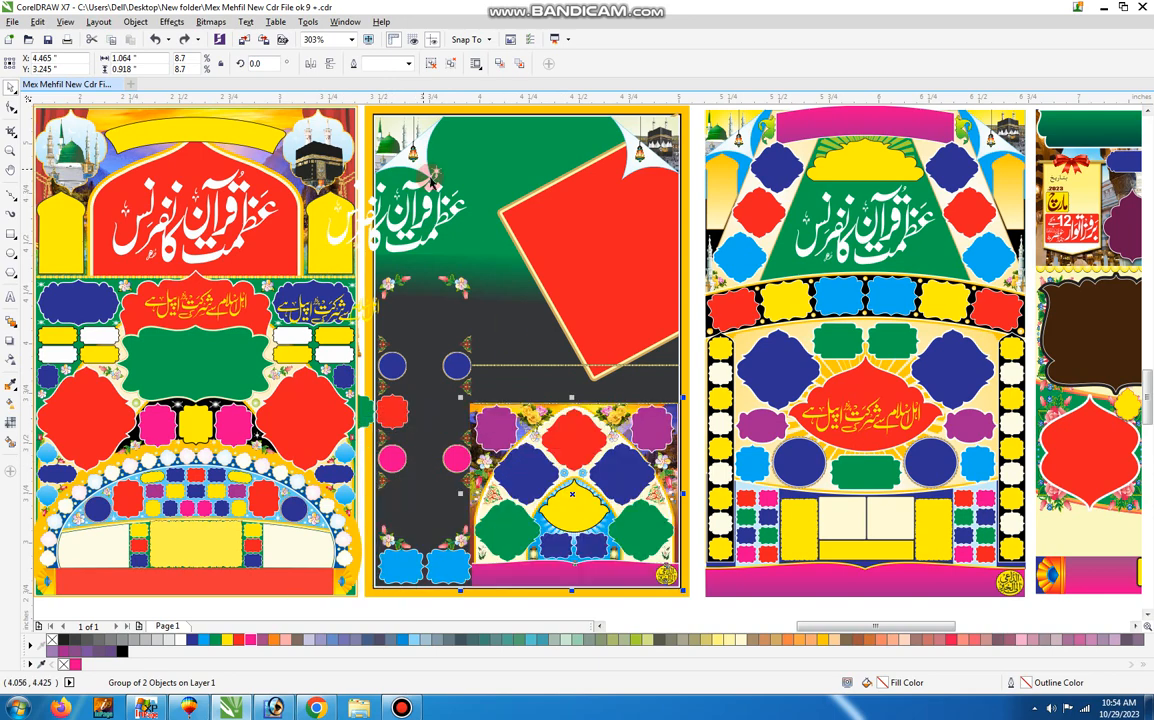
left_click(431, 64)
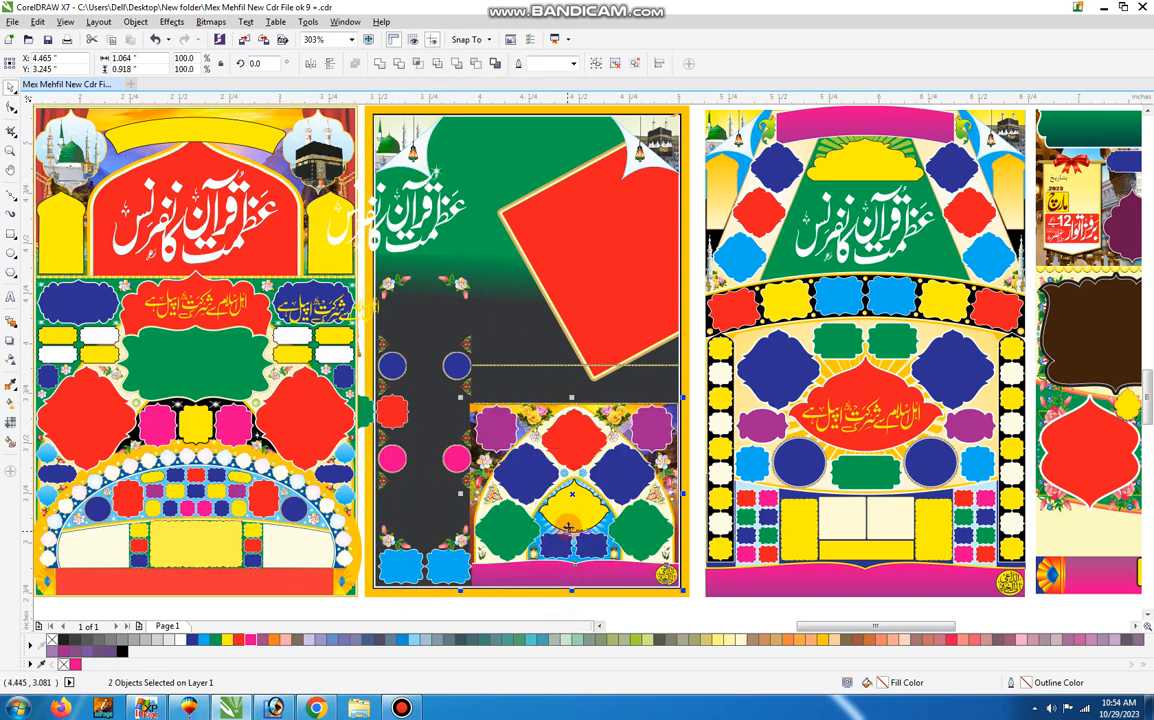
left_click_drag(567, 531, 350, 522)
key("ctrl+z")
left_click(508, 616)
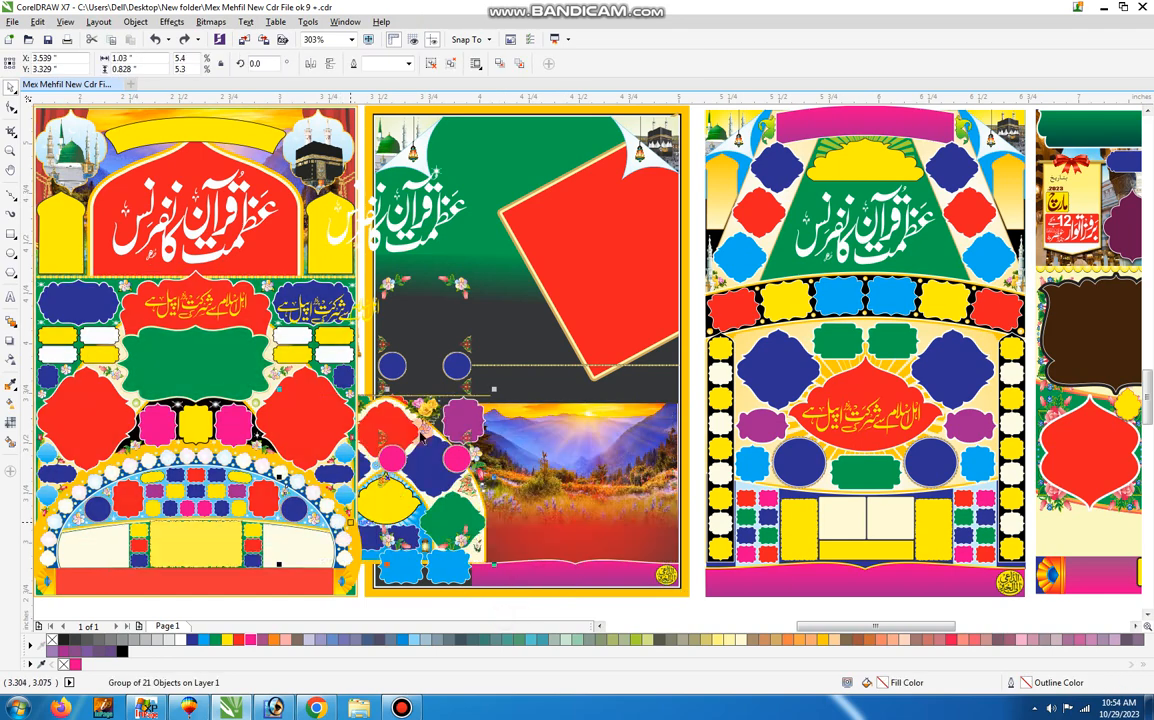
key("ctrl+z")
left_click(430, 63)
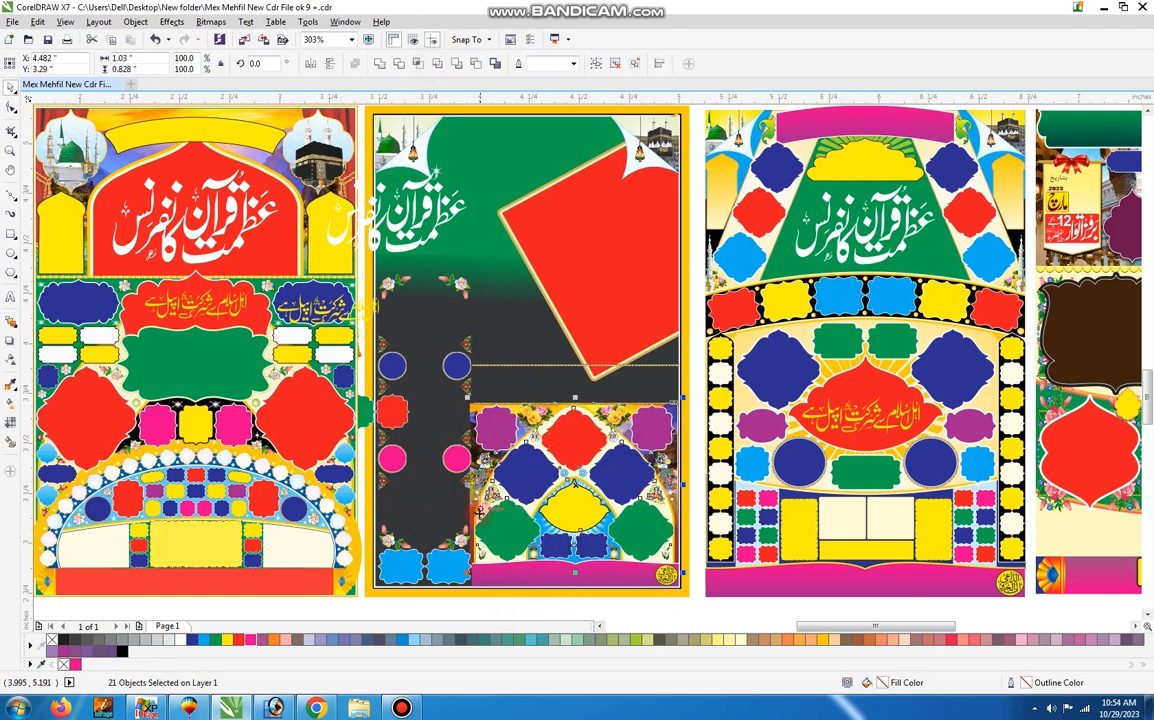
left_click(479, 604)
Move the green, blue and purple frame pairs, the flowers and the yellow centre frame out of the third poster's arch panel.
left_click_drag(498, 532, 390, 497)
left_click_drag(519, 470, 392, 434)
left_click_drag(612, 431, 428, 436)
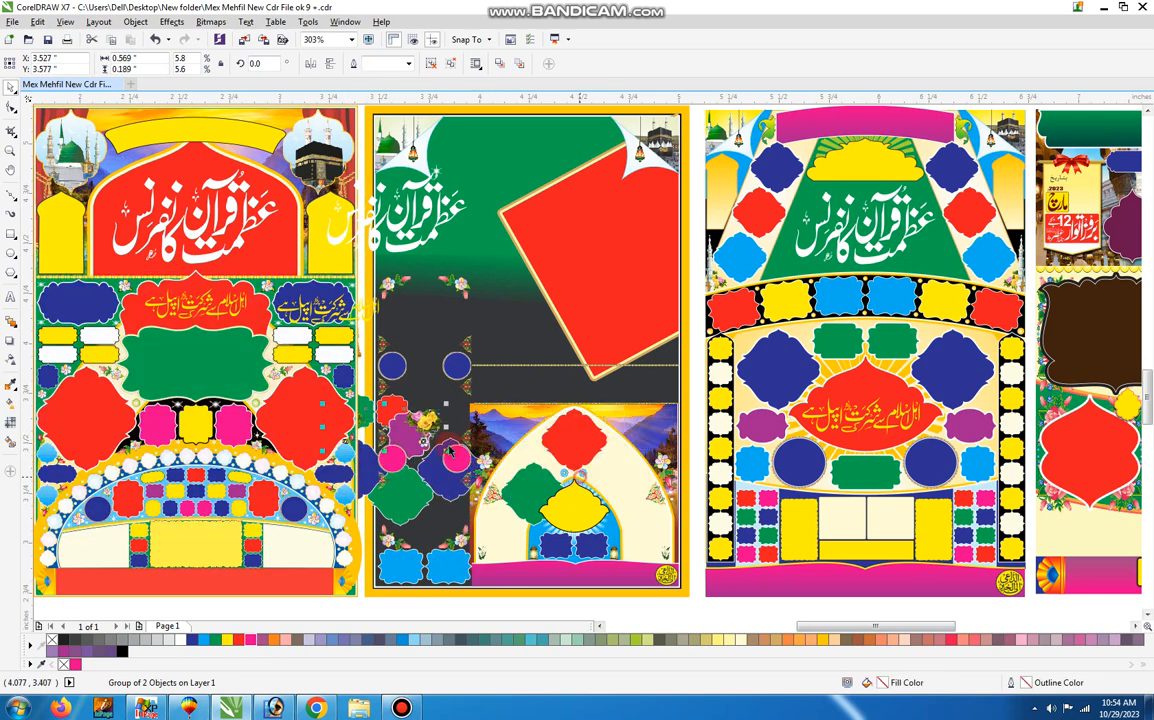
left_click_drag(579, 475, 329, 418)
left_click(584, 482)
left_click_drag(580, 488, 288, 385)
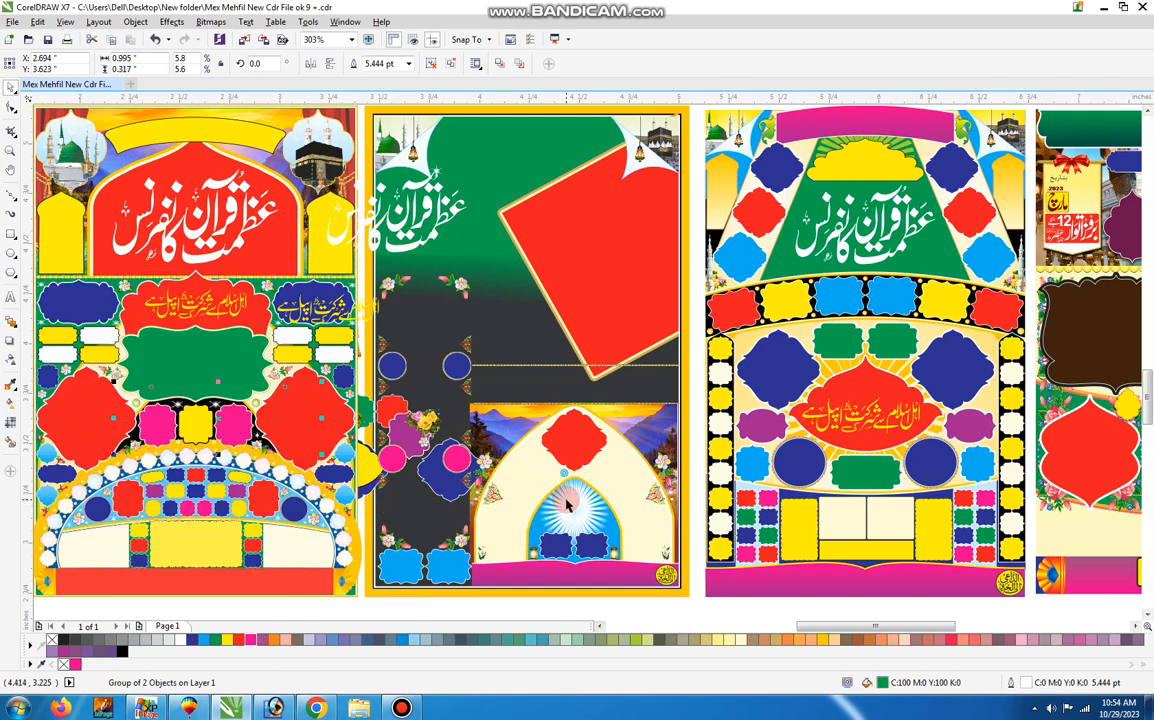
Move the light-blue sunburst arch, cream arch, landscape image and dark lens background off the third poster.
left_click_drag(566, 500, 401, 490)
left_click(617, 478)
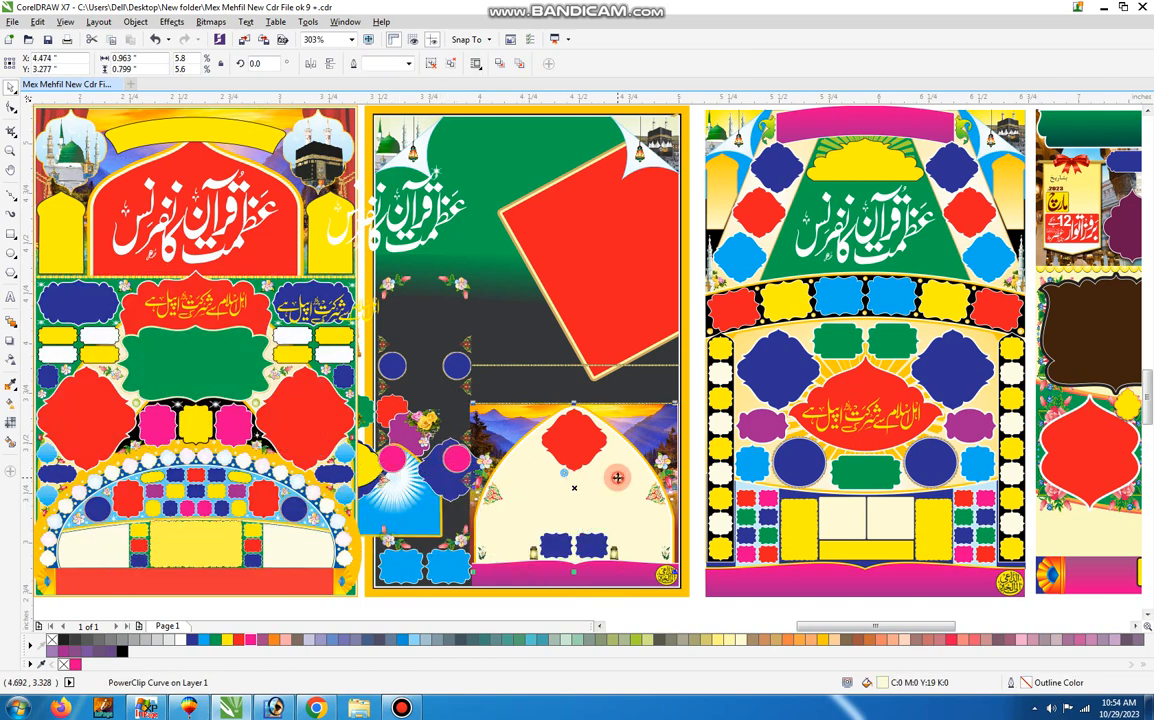
left_click_drag(337, 420, 328, 420)
left_click_drag(602, 490, 392, 492)
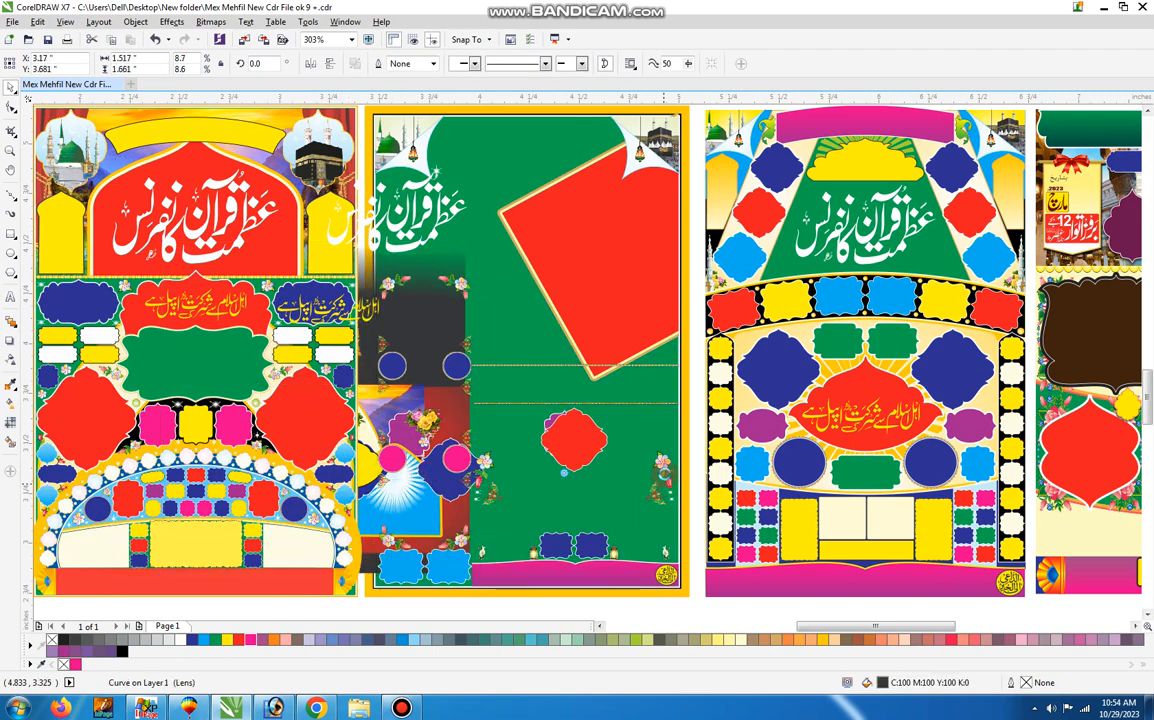
Extract the contents of the PowerClip holding the third poster's tilted red panel.
right_click(642, 221)
left_click(667, 262)
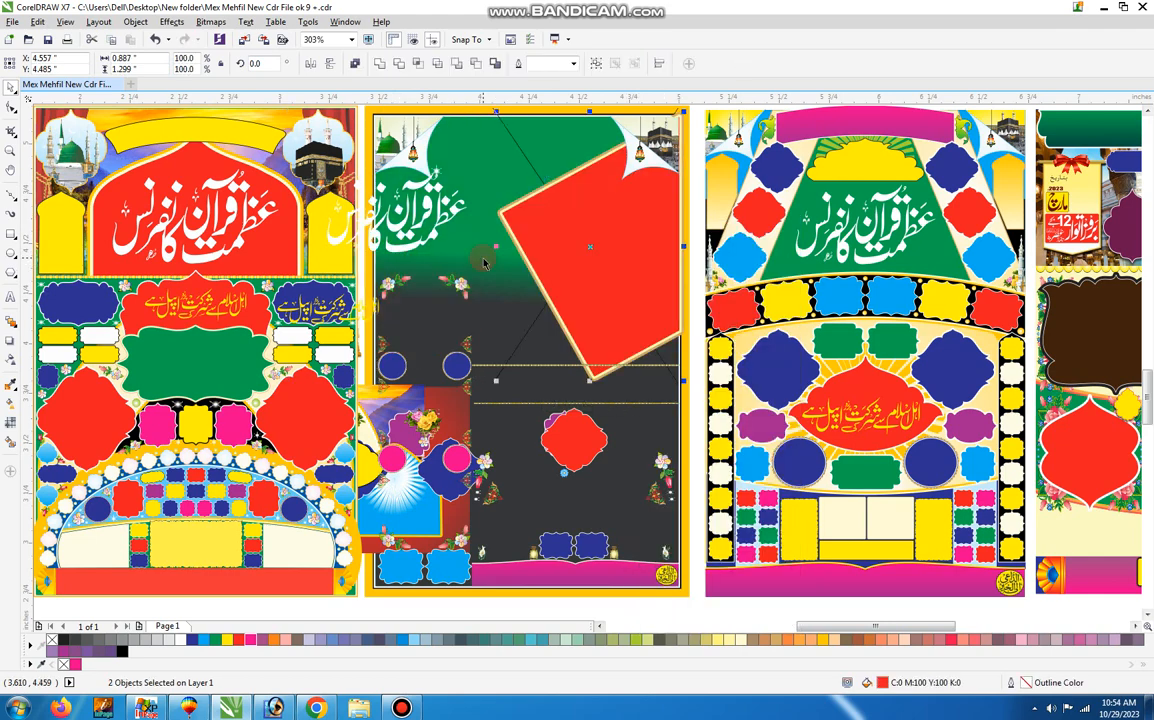
left_click(482, 258)
Undo the PowerClip extraction and the moves of the landscape image, cream and sunburst arches, yellow frame and flowers.
key("ctrl+z")
key("ctrl+z")
key("ctrl+z")
key("ctrl+z")
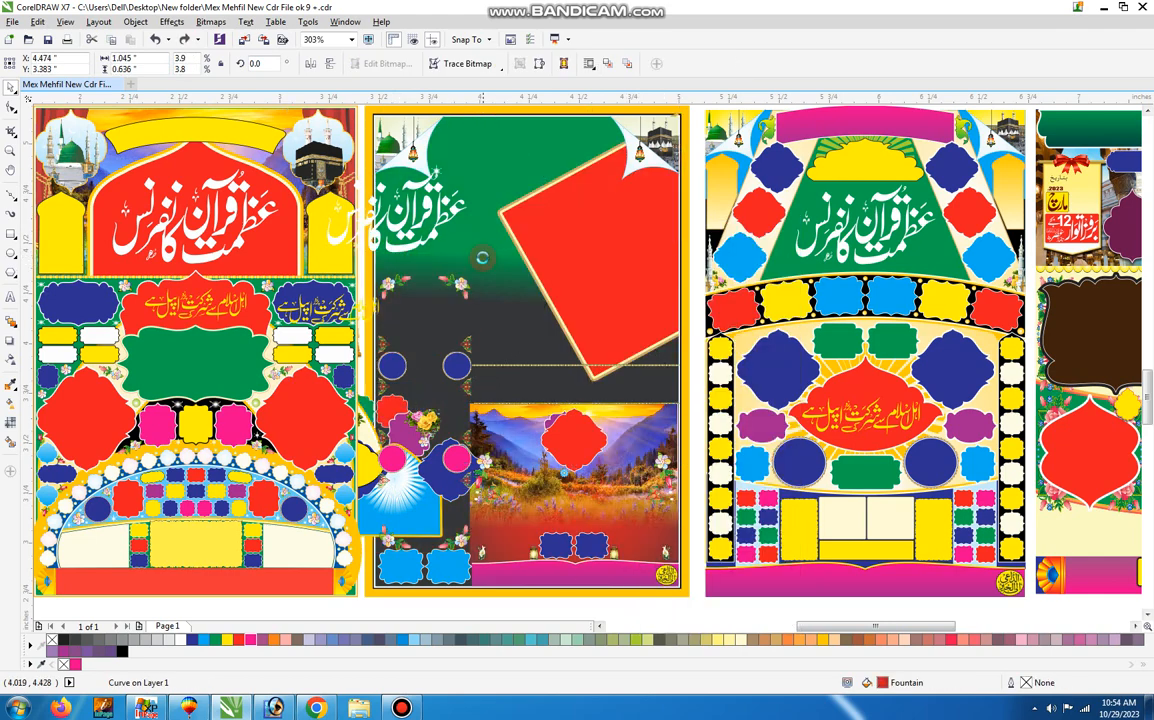
key("ctrl+z")
key("ctrl+z")
key("ctrl+z")
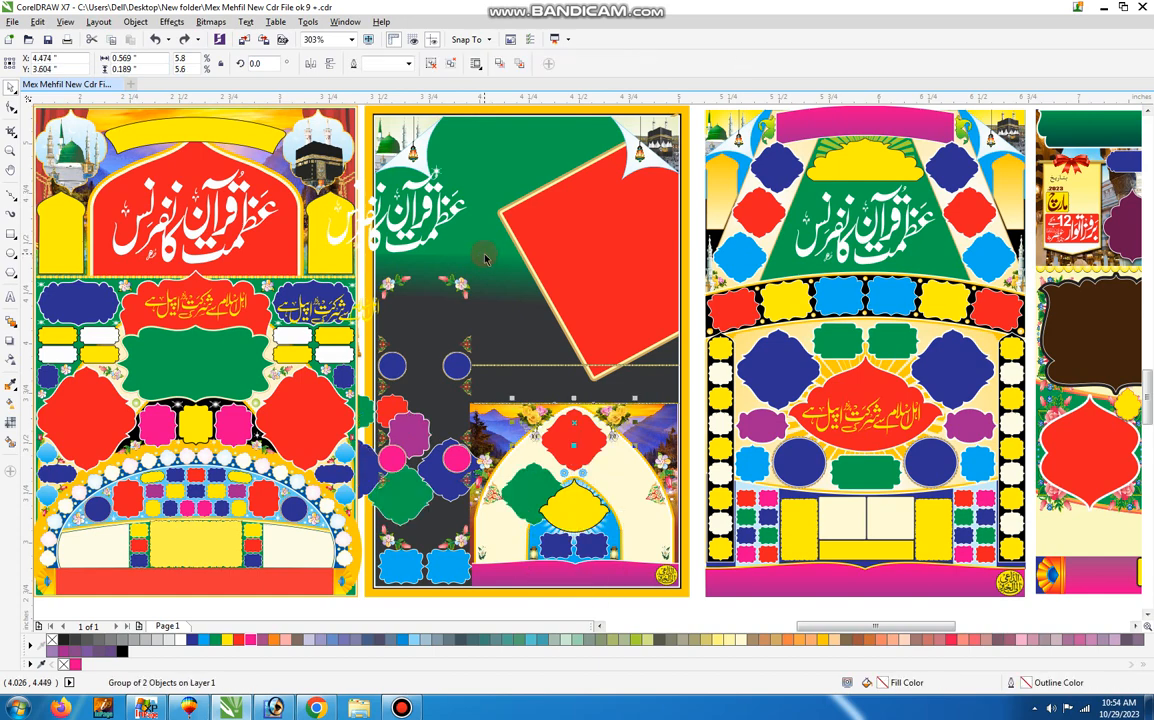
Undo the moves of the purple, blue and green frame pairs, the arch panel's ungroupings and the light-blue strip's last move.
key("ctrl+z")
key("ctrl+z")
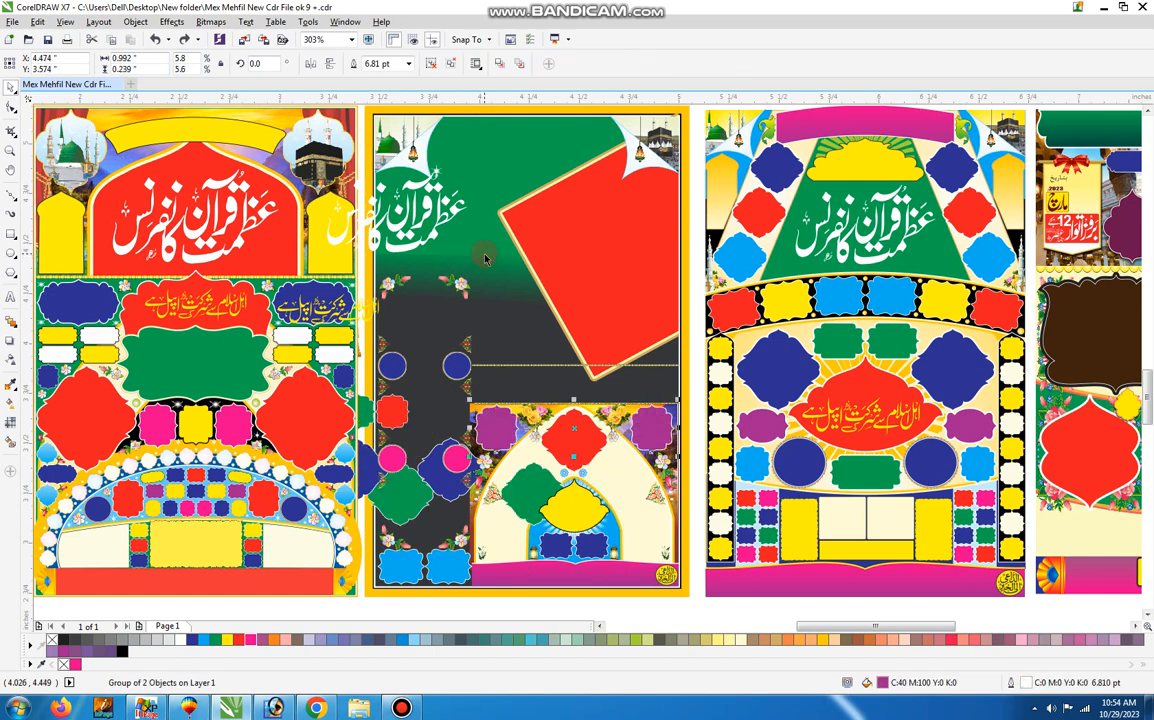
key("ctrl+z")
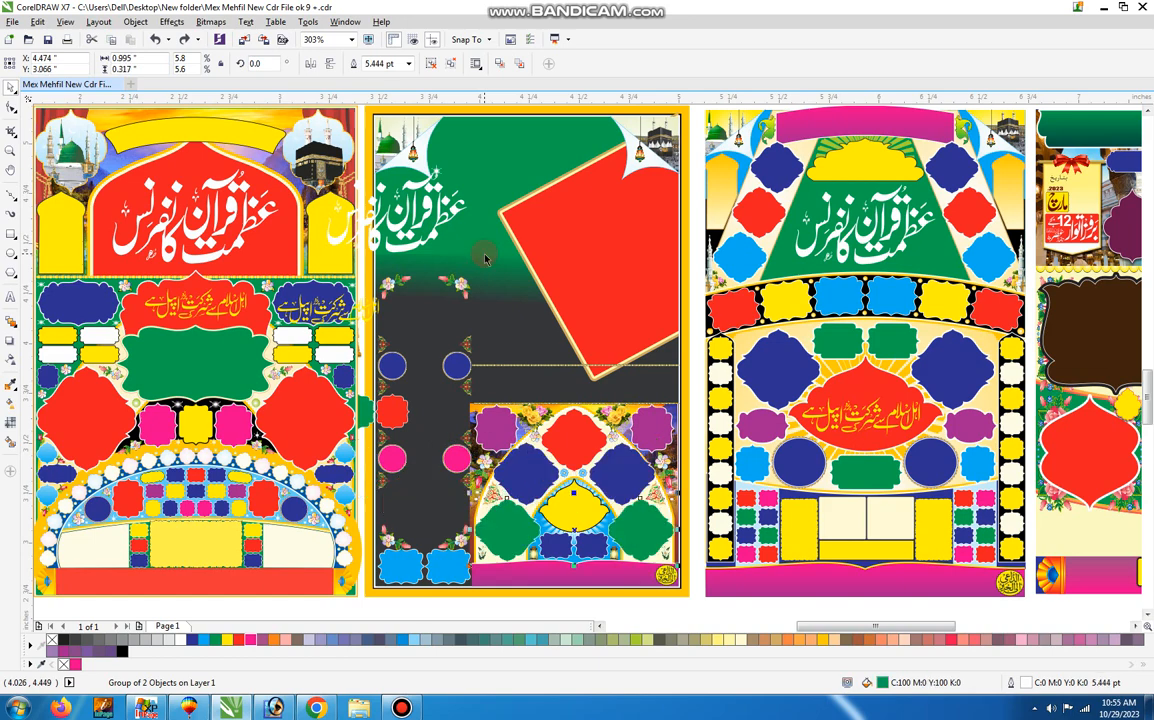
key("ctrl+z")
Undo the moves of the light-blue strip, small frame row, cream column background, column frames and wooden board.
key("ctrl+z")
key("ctrl+z")
key("ctrl+z")
key("ctrl+z")
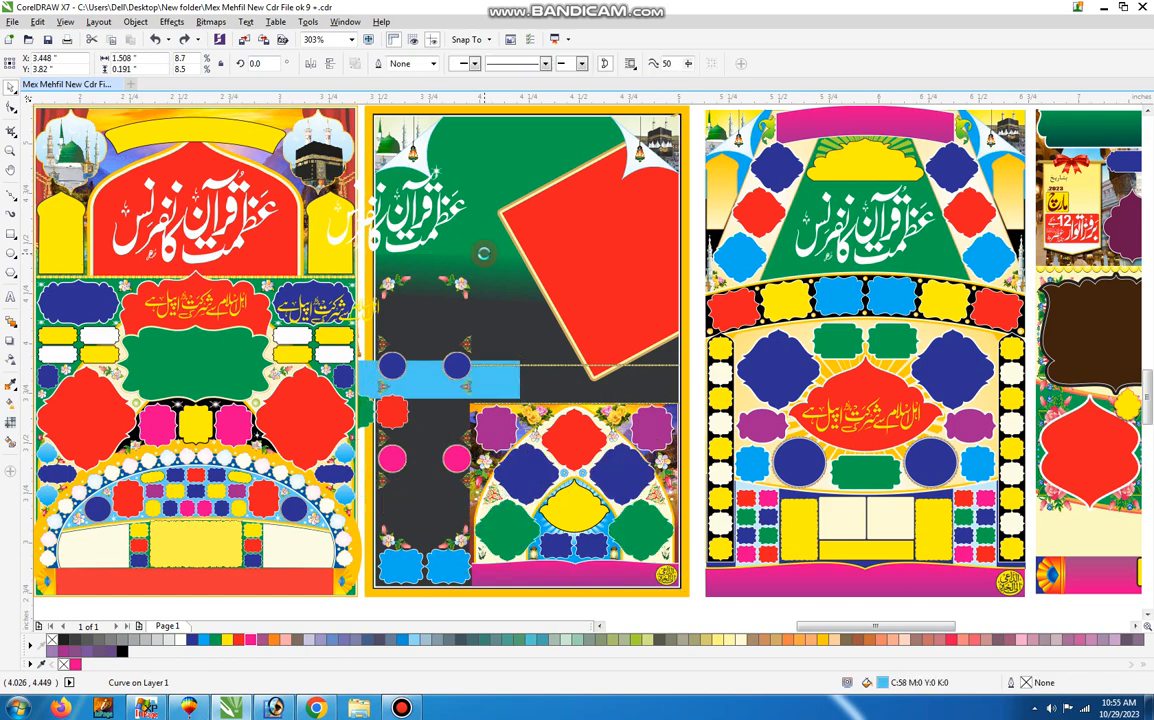
key("ctrl+z")
key("ctrl+z")
key("ctrl+z")
key("ctrl+z")
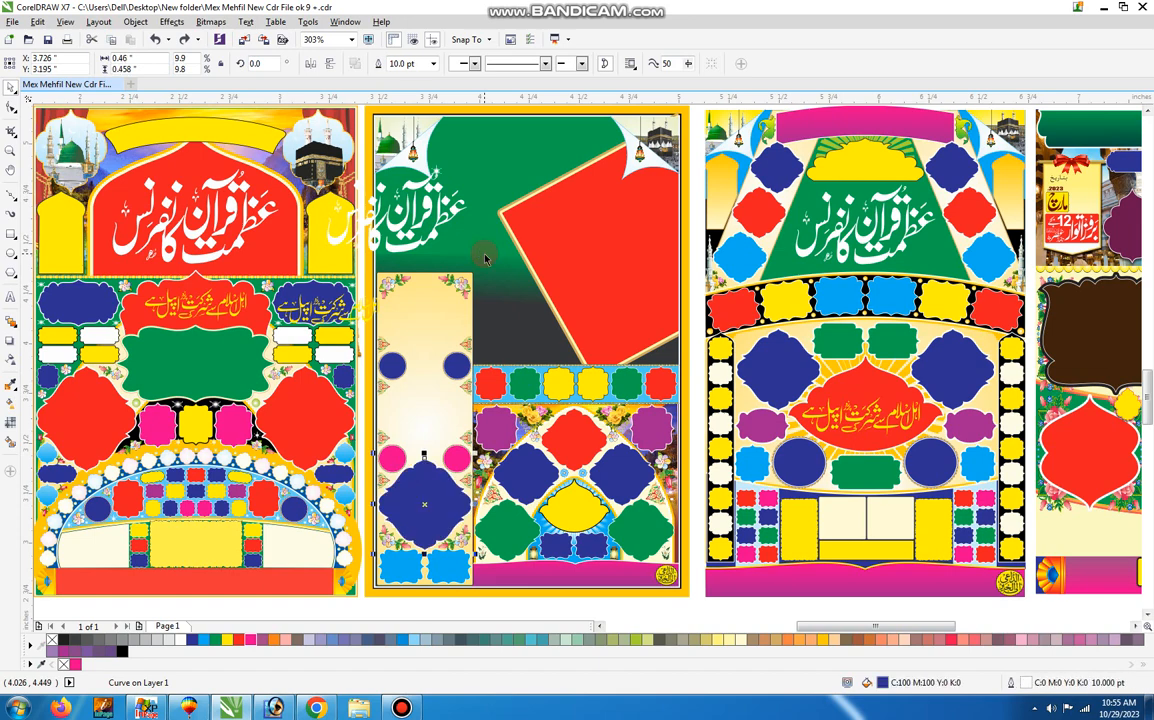
Undo the moves of the calligraphy lines, blue banner and yellow frame, plus the ungrouping of the third poster and poster row.
key("ctrl+z")
key("ctrl+z")
key("ctrl+z")
key("ctrl+z")
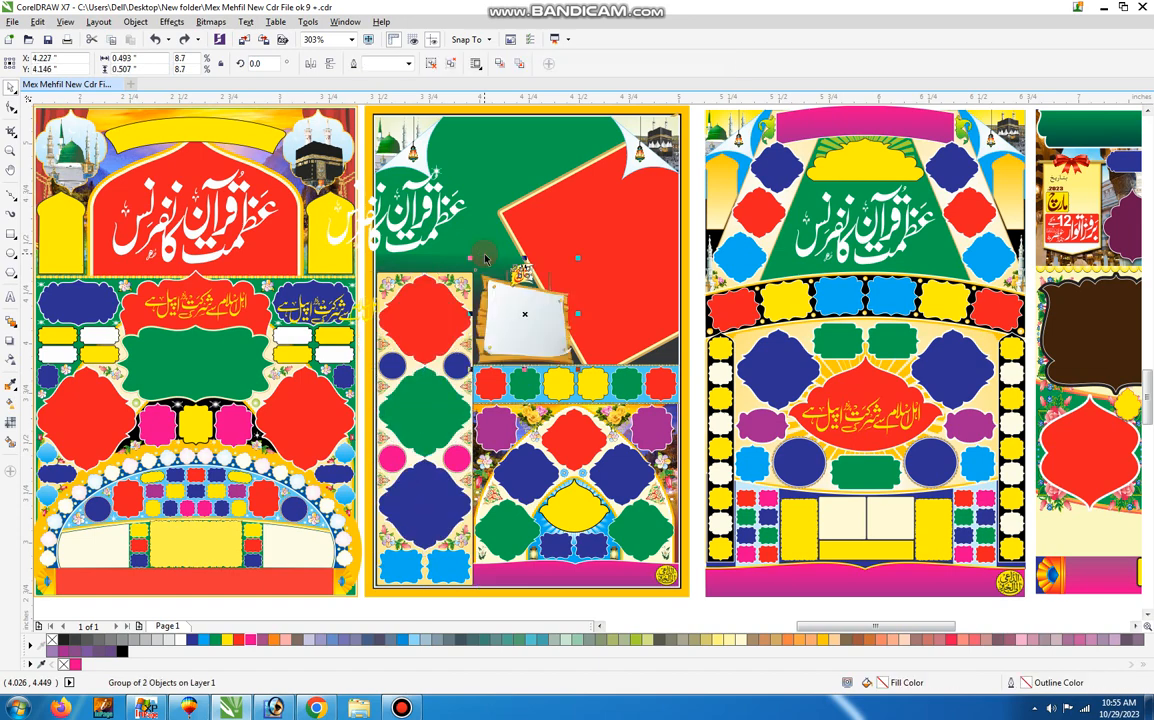
key("ctrl+z")
key("ctrl+z")
key("ctrl+z")
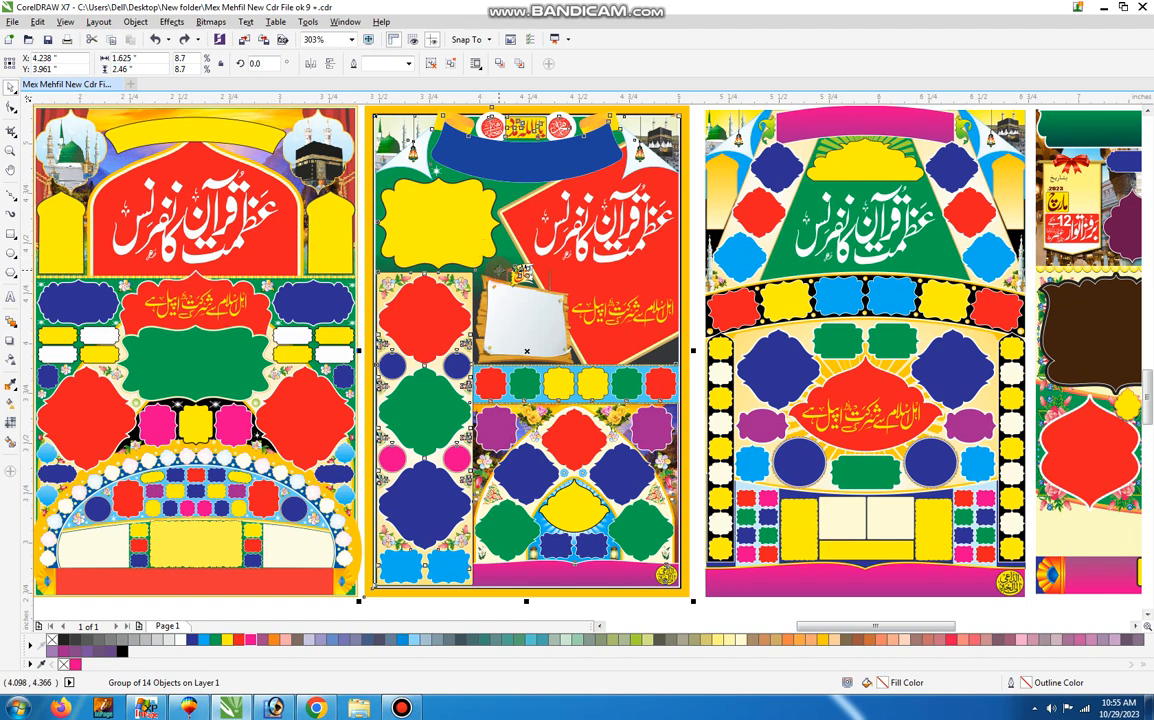
key("ctrl+z")
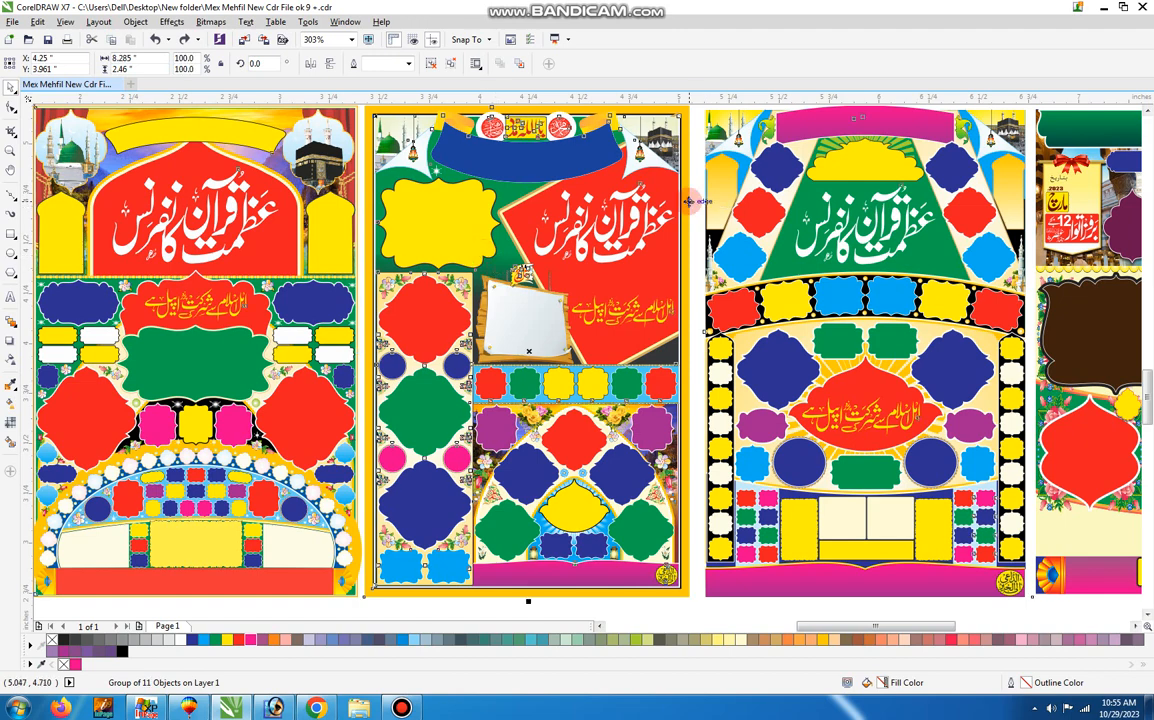
Ungroup the lower row of posters so each poster can be selected separately.
key("z")
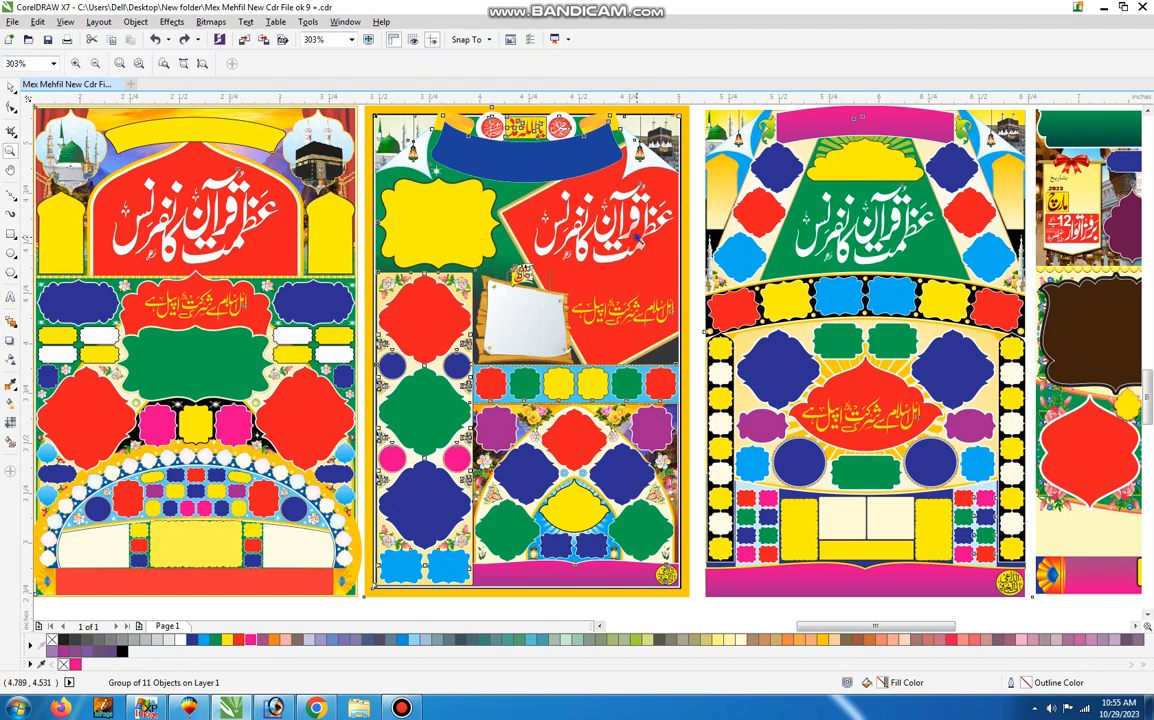
key("F3")
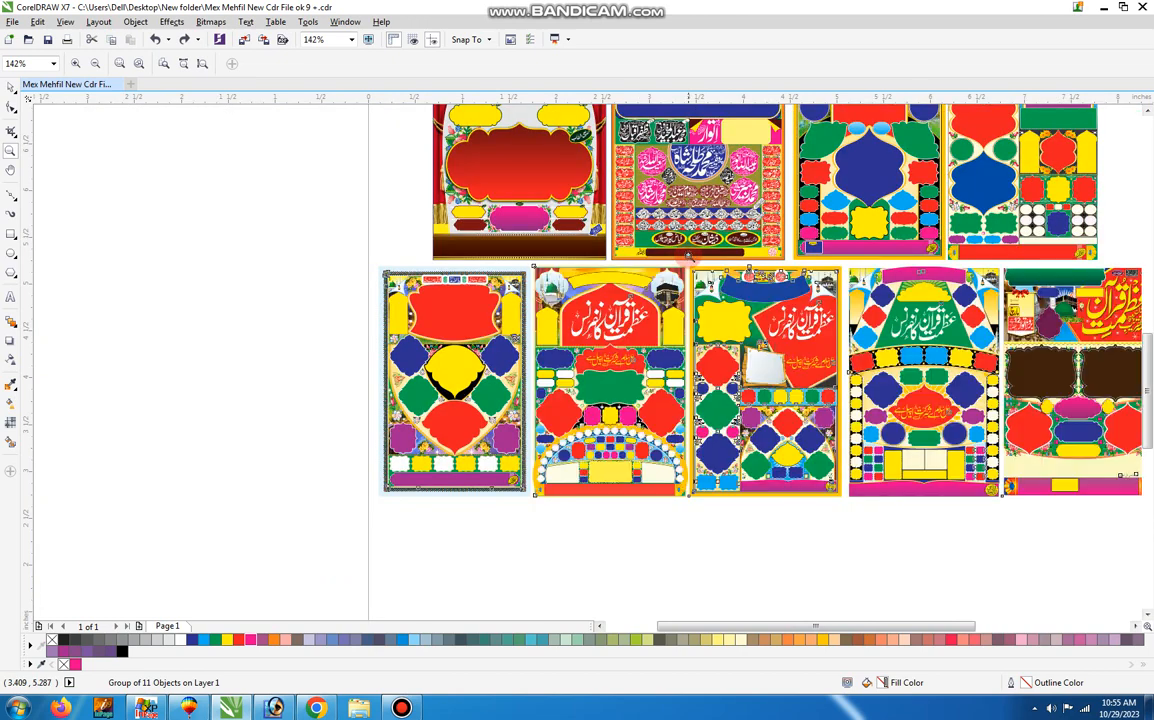
left_click_drag(845, 260, 1019, 553)
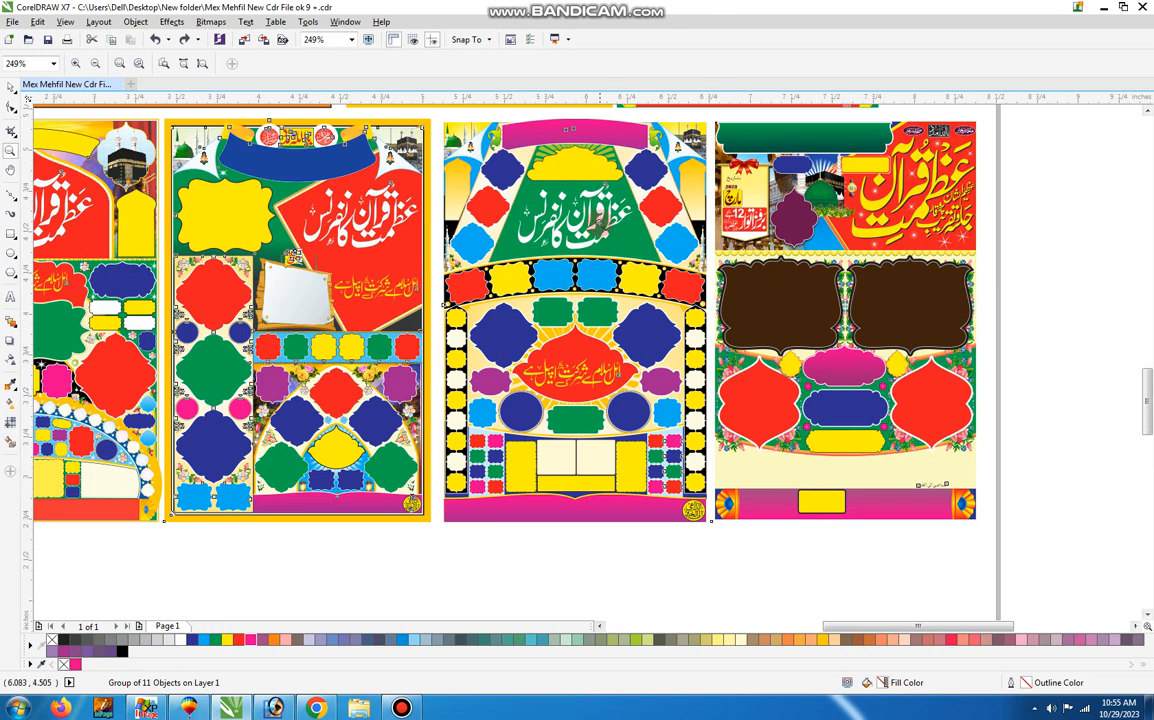
key("space")
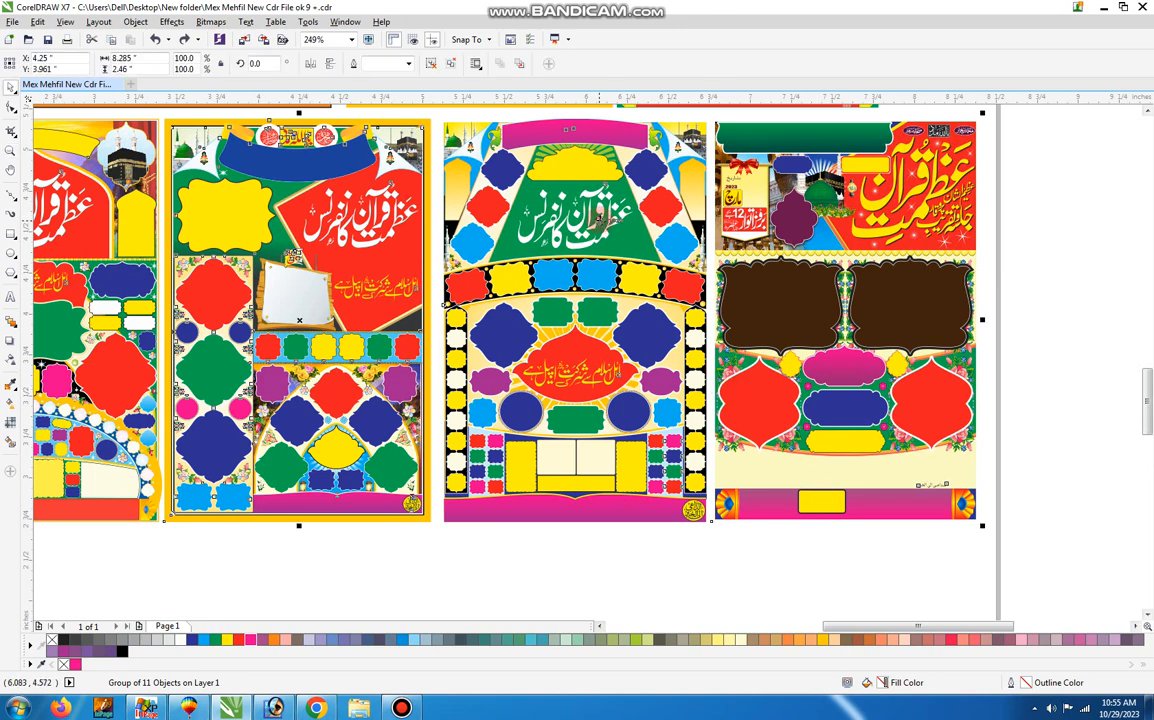
left_click(438, 63)
left_click(471, 574)
Ungroup the fourth poster, the one with the green trapezoid title panel.
double_click(605, 135)
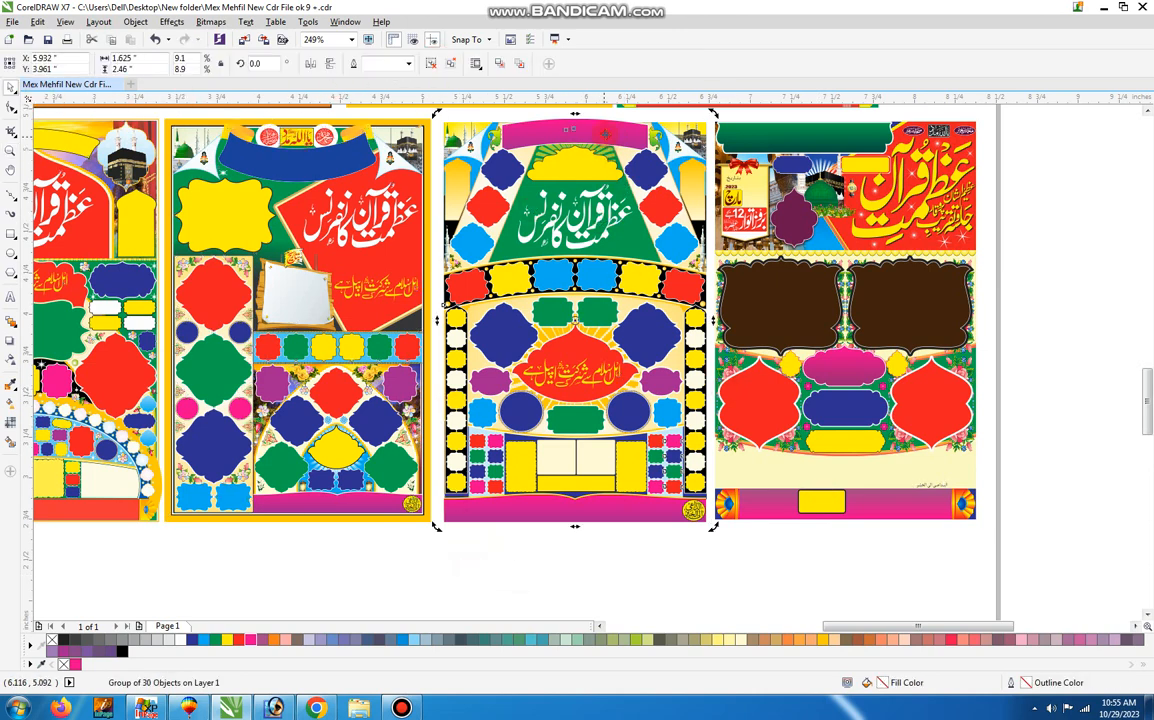
left_click(438, 63)
key("Escape")
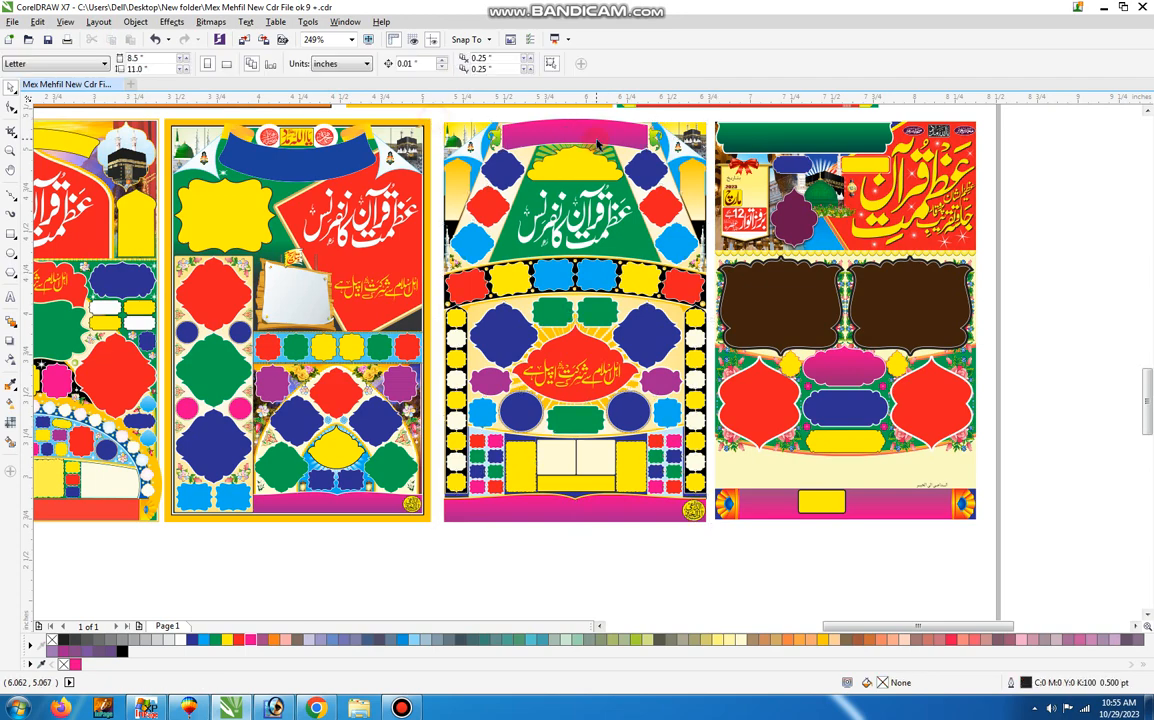
Move the fourth poster's pink arched banner, yellow cloud frame and both side groups of blue and red frames onto the third poster.
left_click_drag(597, 141, 358, 236)
left_click_drag(589, 173, 415, 245)
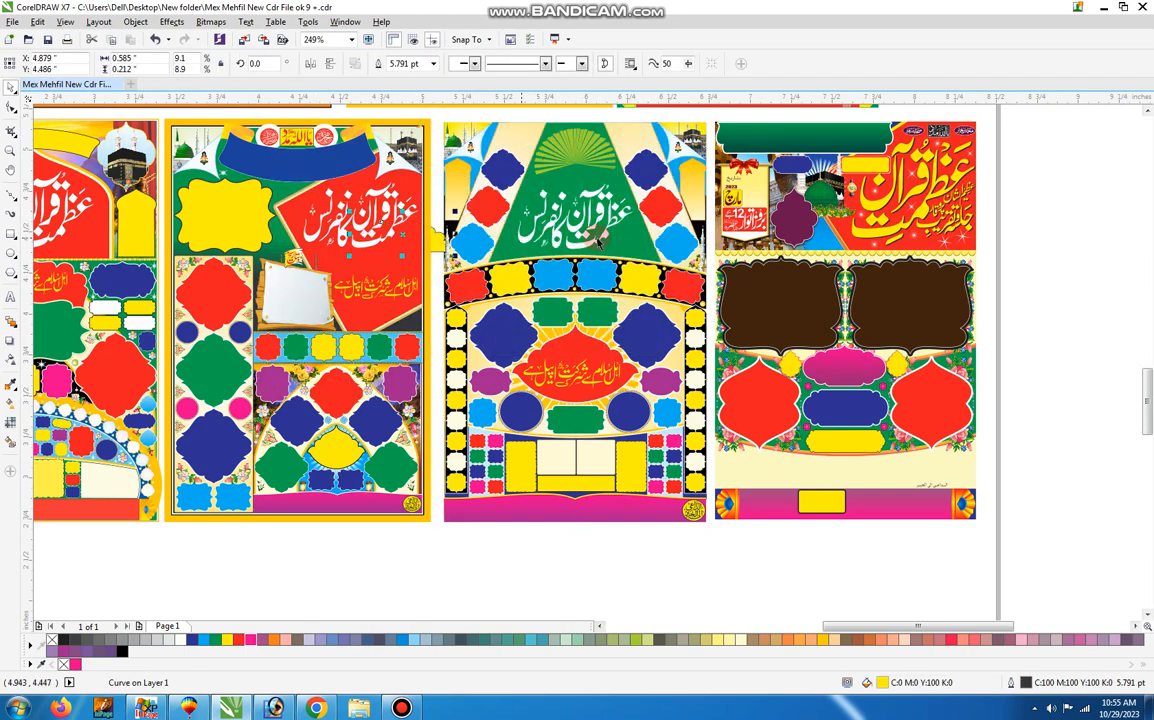
left_click_drag(598, 240, 447, 243)
left_click_drag(560, 216, 355, 241)
left_click_drag(521, 170, 374, 206)
key("ctrl+z")
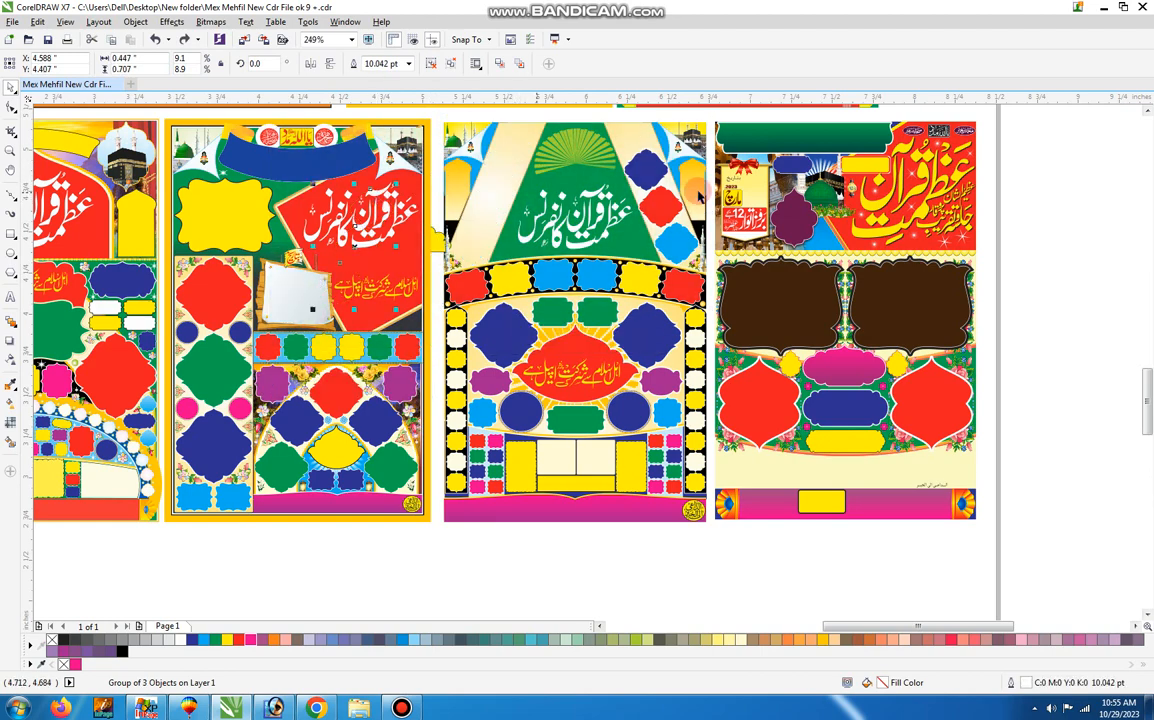
left_click_drag(680, 174, 424, 262)
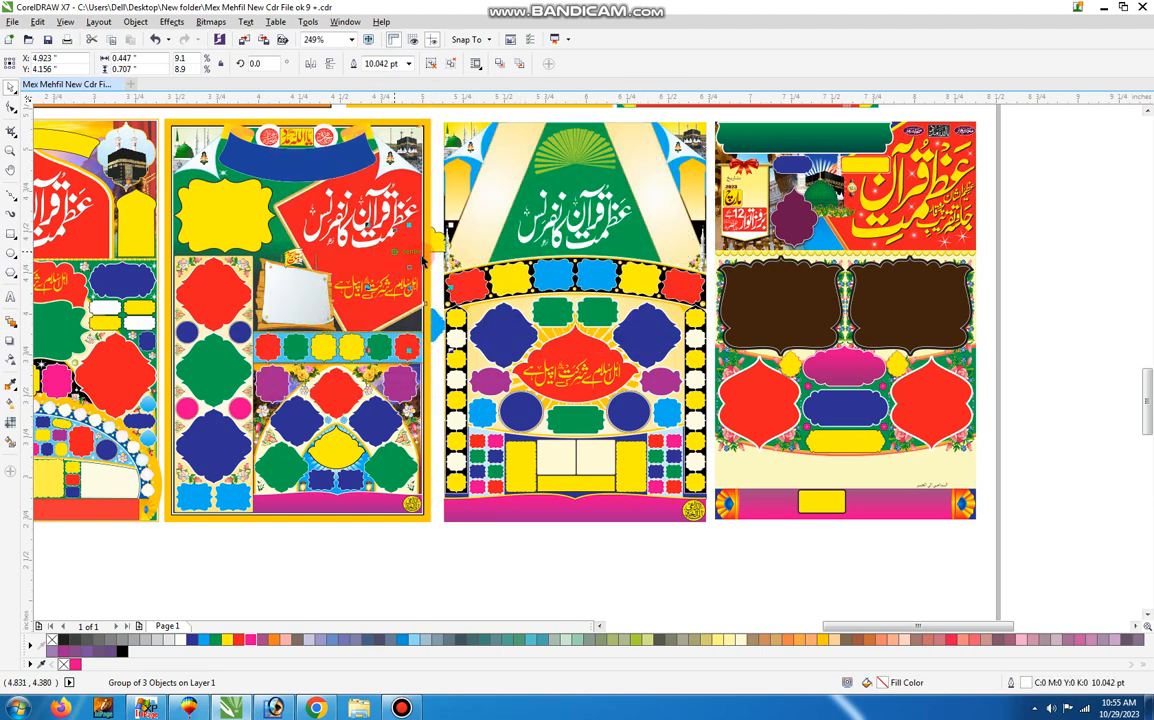
Pull the arched frame row, yellow bar, yellow side panels and one block of small frames down below the fourth poster.
left_click_drag(601, 272, 598, 575)
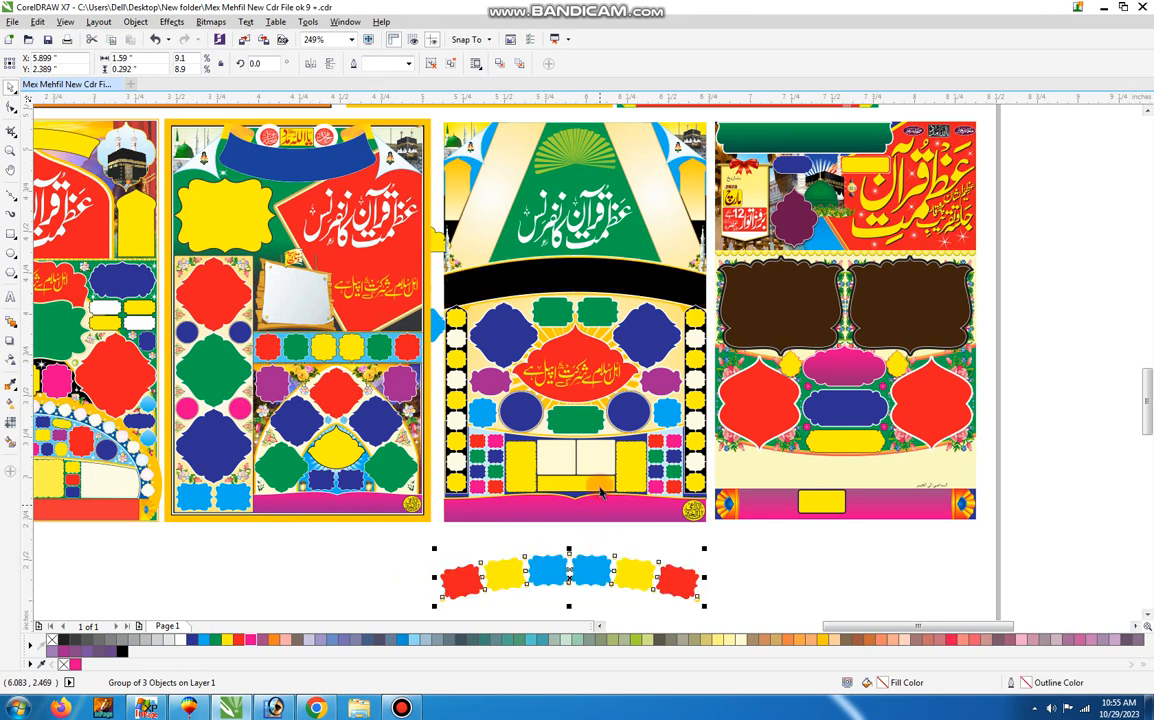
left_click(601, 487)
left_click_drag(601, 487, 526, 518)
left_click_drag(521, 450, 460, 521)
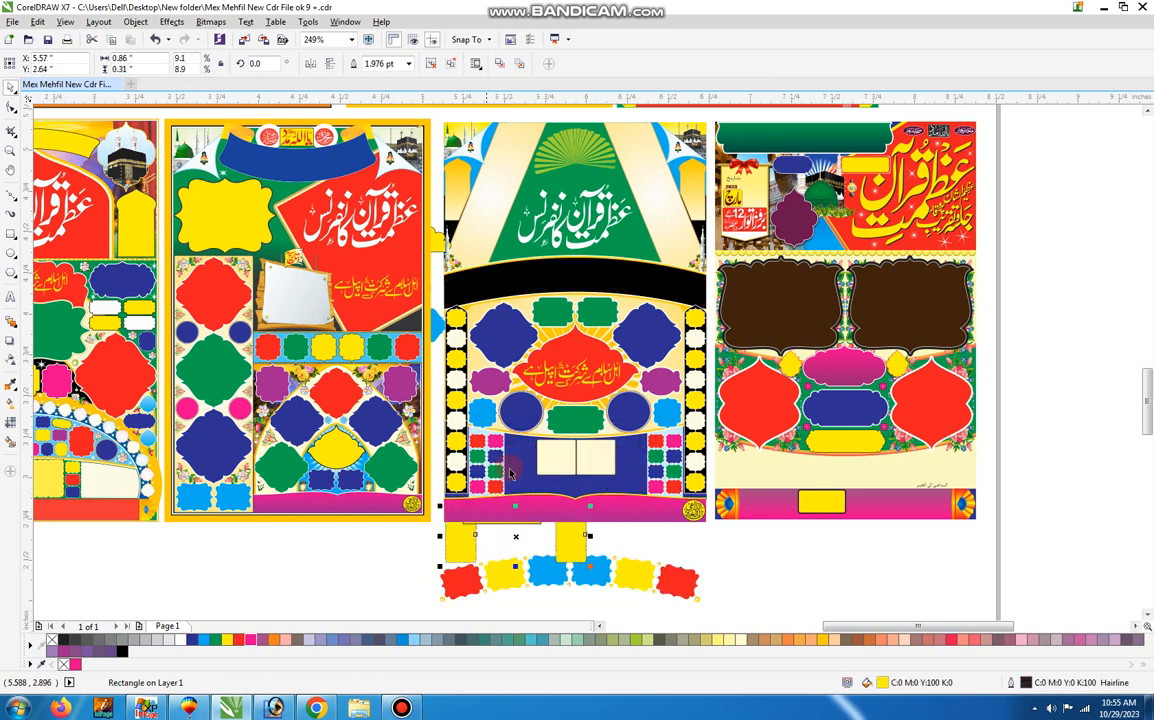
left_click(501, 453)
left_click_drag(501, 453, 449, 533)
Move the cream box pair and the other small-frame block below the fourth poster, and try shifting the blue background panel.
left_click(458, 437)
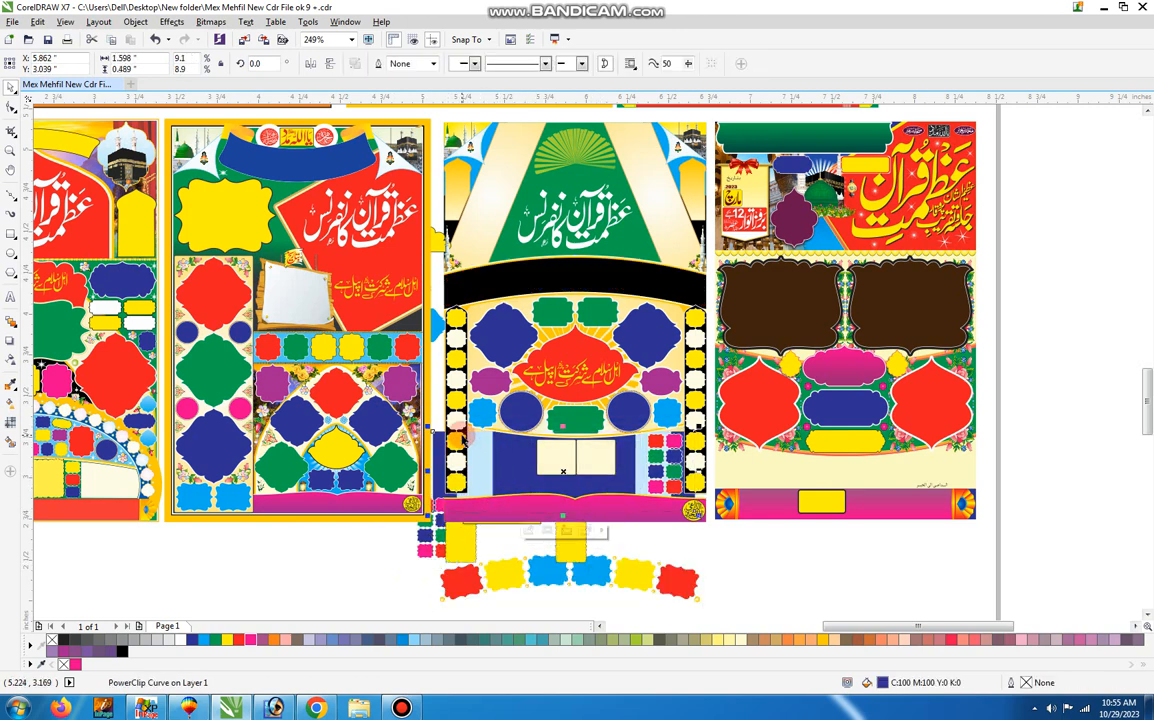
key("ctrl+z")
left_click_drag(611, 482, 612, 558)
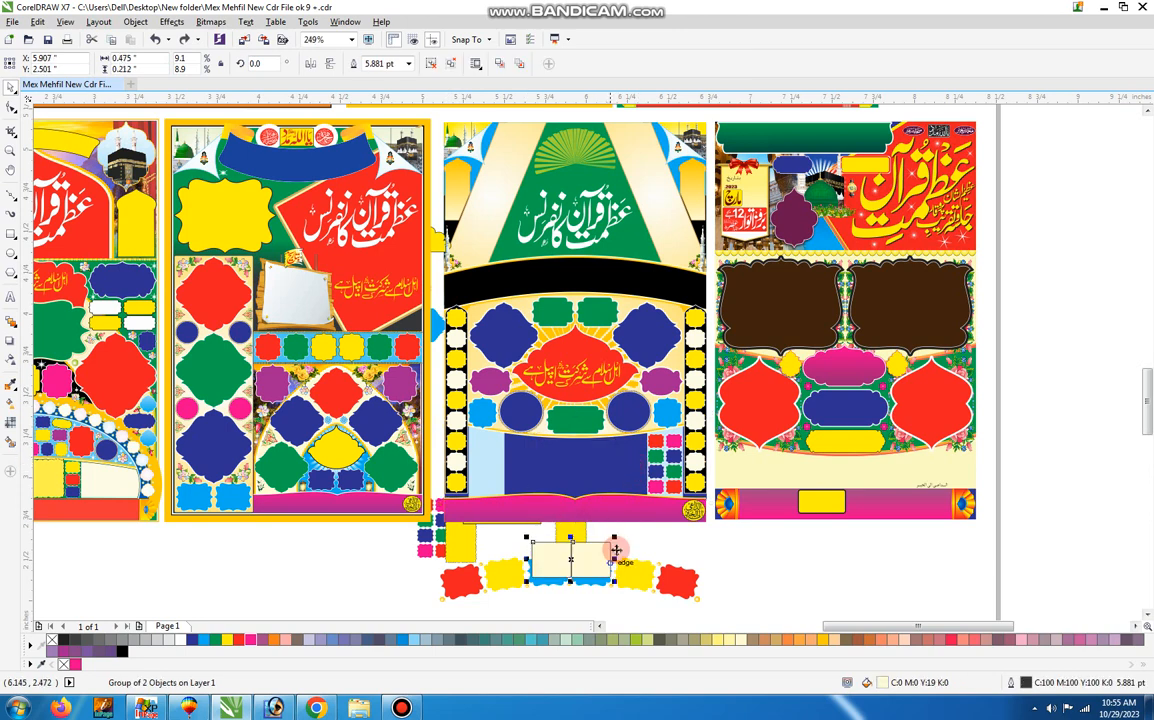
left_click_drag(652, 483, 661, 558)
left_click(615, 442)
left_click_drag(590, 458, 516, 514)
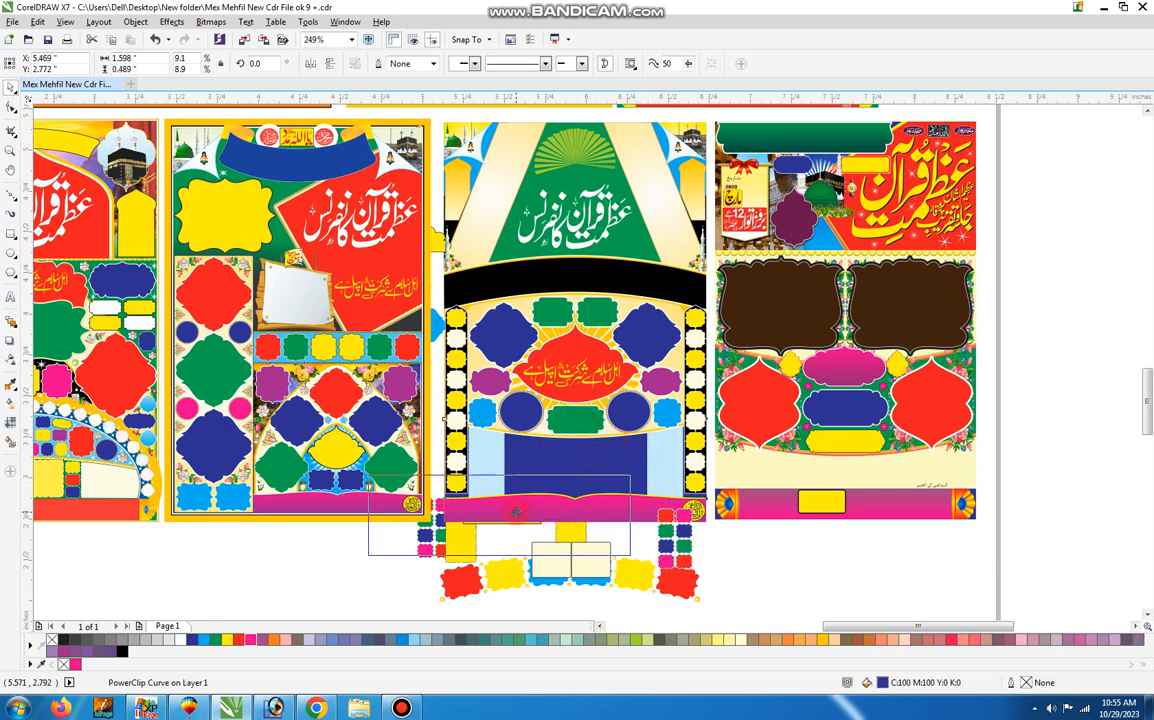
key("ctrl+z")
Move the blue background panel, red frame, green frame, sunburst and the blue, green and purple frame pairs out of the fourth poster's layout.
left_click_drag(583, 457, 896, 561)
left_click_drag(575, 375, 760, 541)
left_click_drag(573, 420, 530, 452)
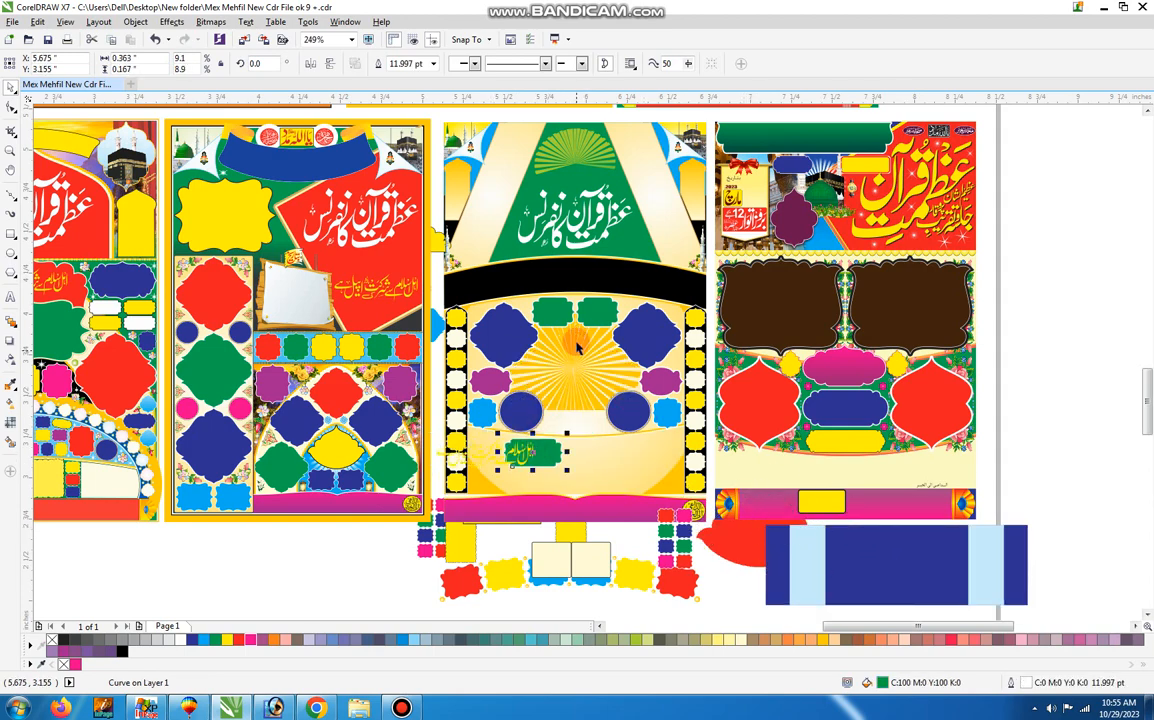
left_click_drag(575, 372, 668, 479)
left_click_drag(632, 338, 564, 399)
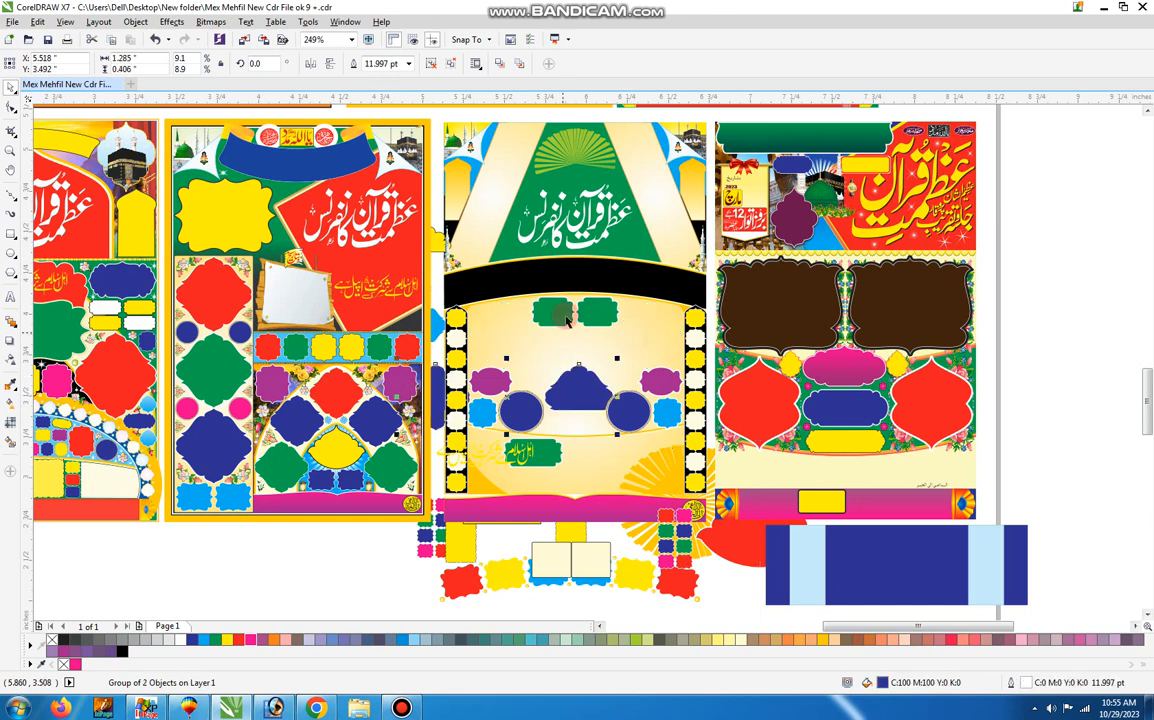
left_click_drag(568, 312, 573, 337)
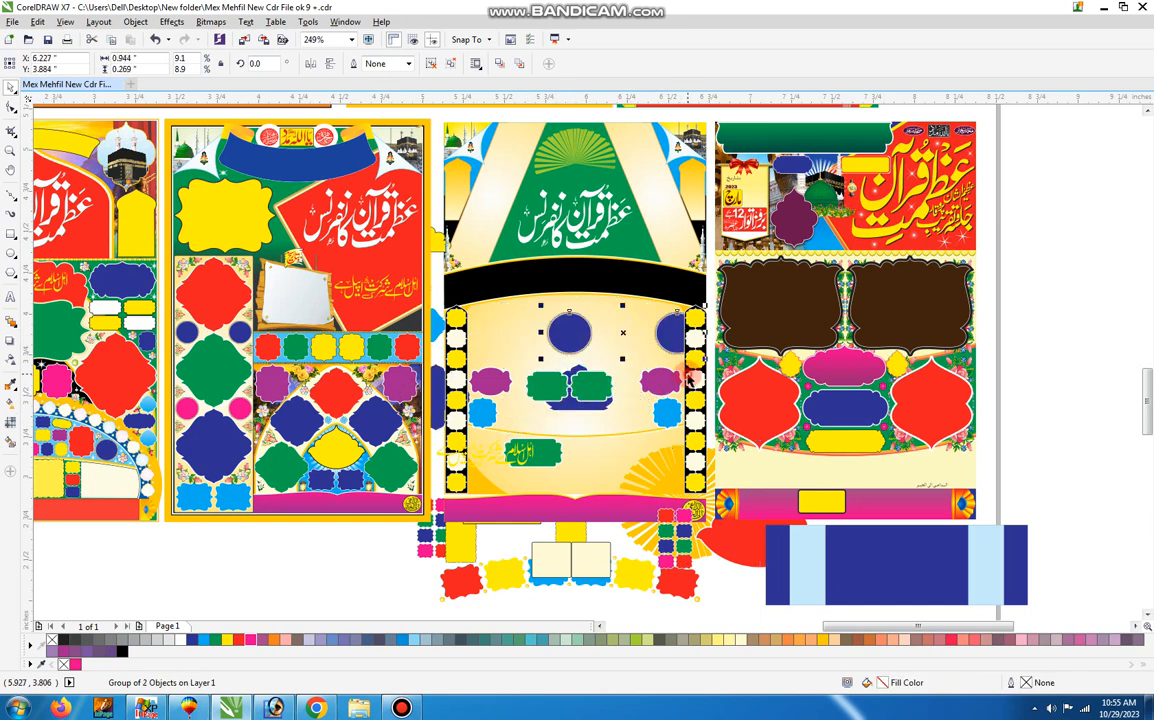
left_click_drag(689, 378, 634, 383)
Undo the moves of the purple, blue and green frames, sunburst, red frame and blue background panel on the fourth poster.
key("ctrl+z")
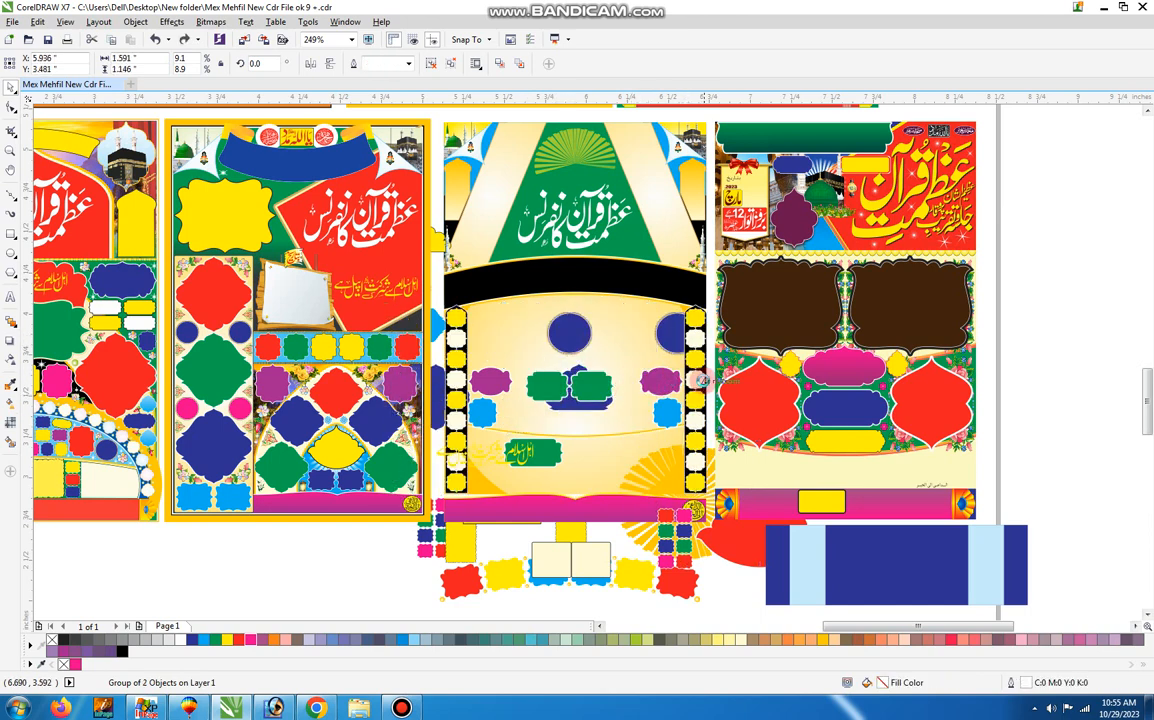
key("ctrl+z")
key("ctrl+z")
key("ctrl+z")
key("ctrl+z")
key("ctrl+z")
key("ctrl+z")
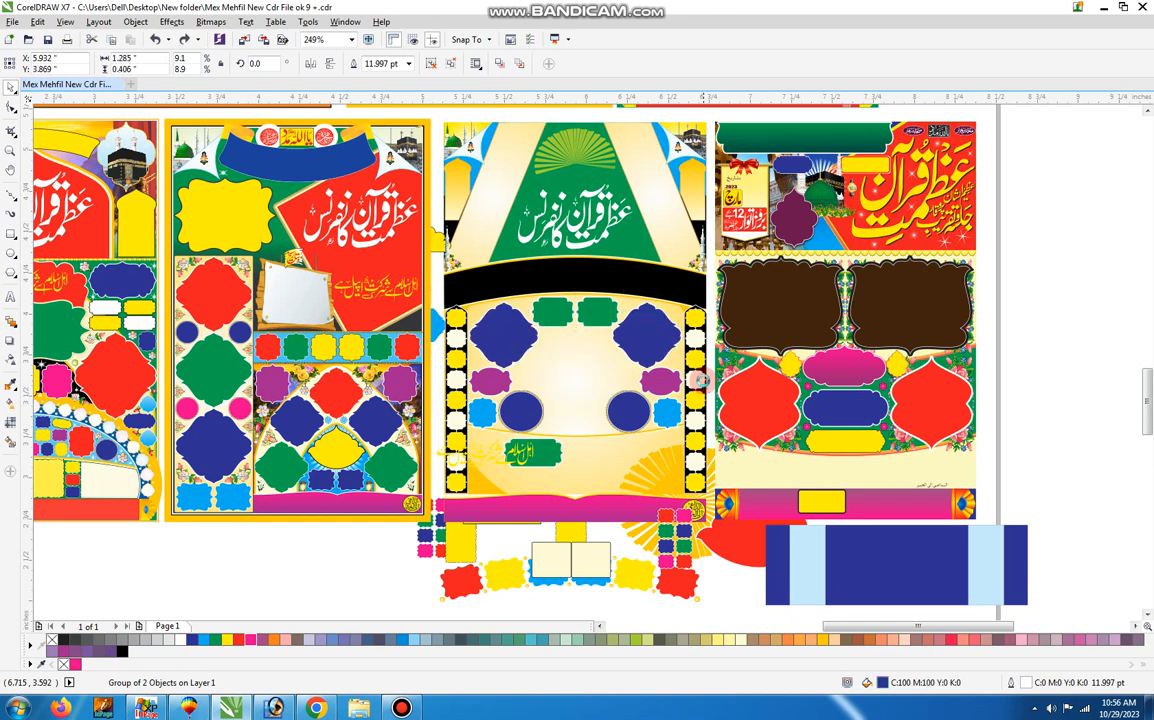
key("ctrl+z")
key("ctrl+z")
key("ctrl+z")
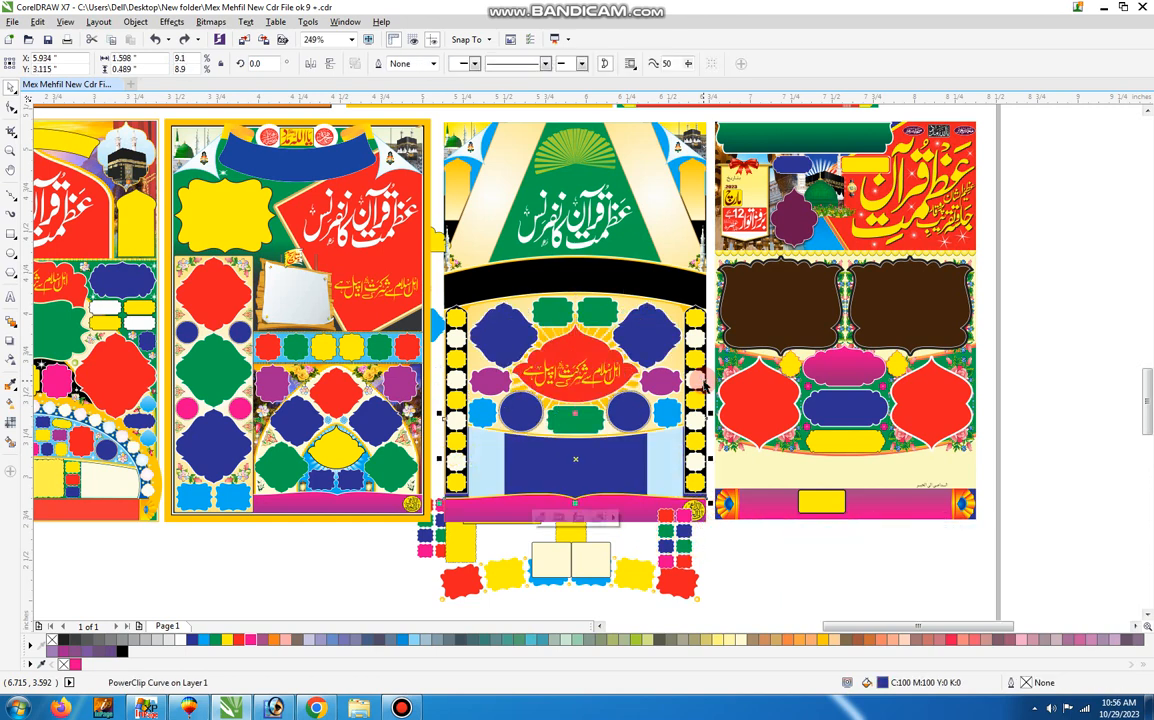
Undo the moves of the cream box pair, both small-frame blocks and the yellow side panels.
key("ctrl+z")
key("ctrl+z")
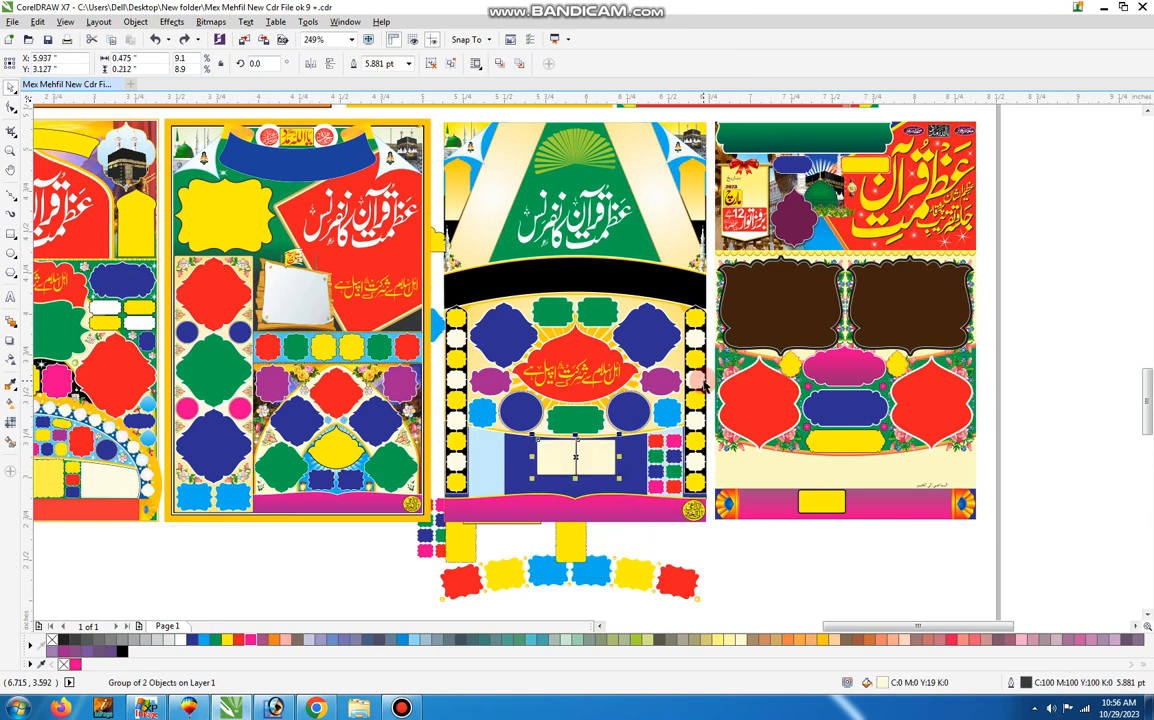
key("ctrl+z")
Undo the moves of the yellow bar, arched frame row, side frame groups, yellow cloud frame and pink banner.
key("ctrl+z")
key("ctrl+z")
key("ctrl+z")
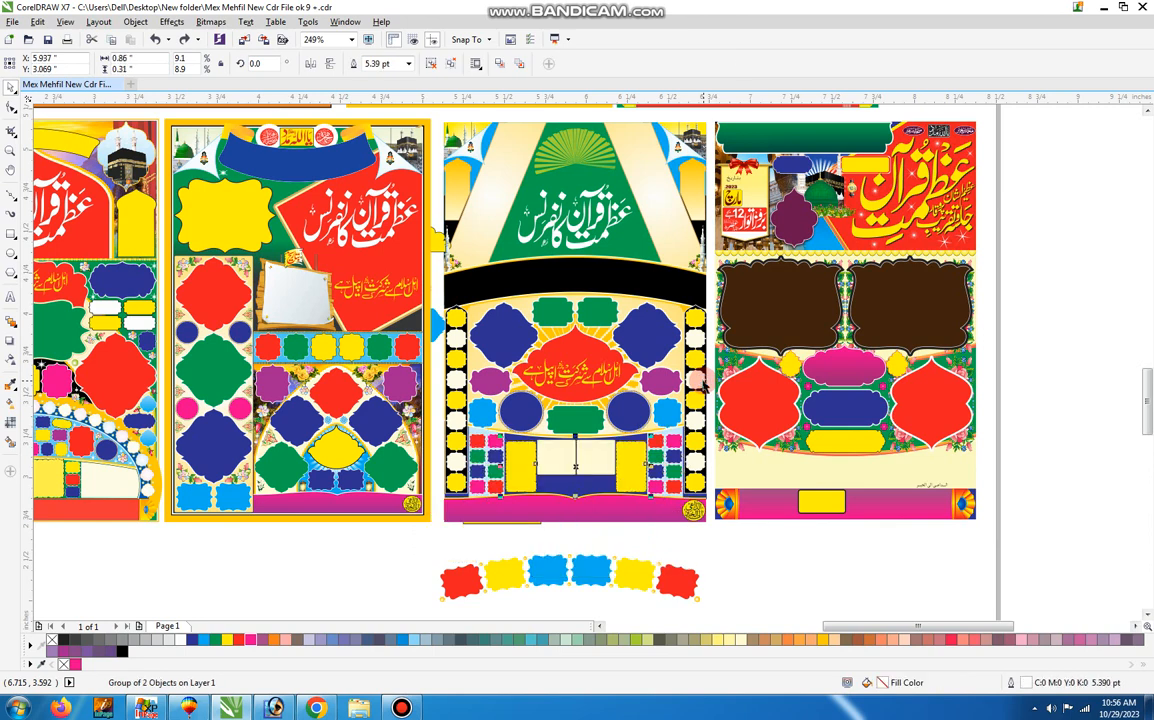
key("ctrl+z")
key("ctrl+z")
key("ctrl+z")
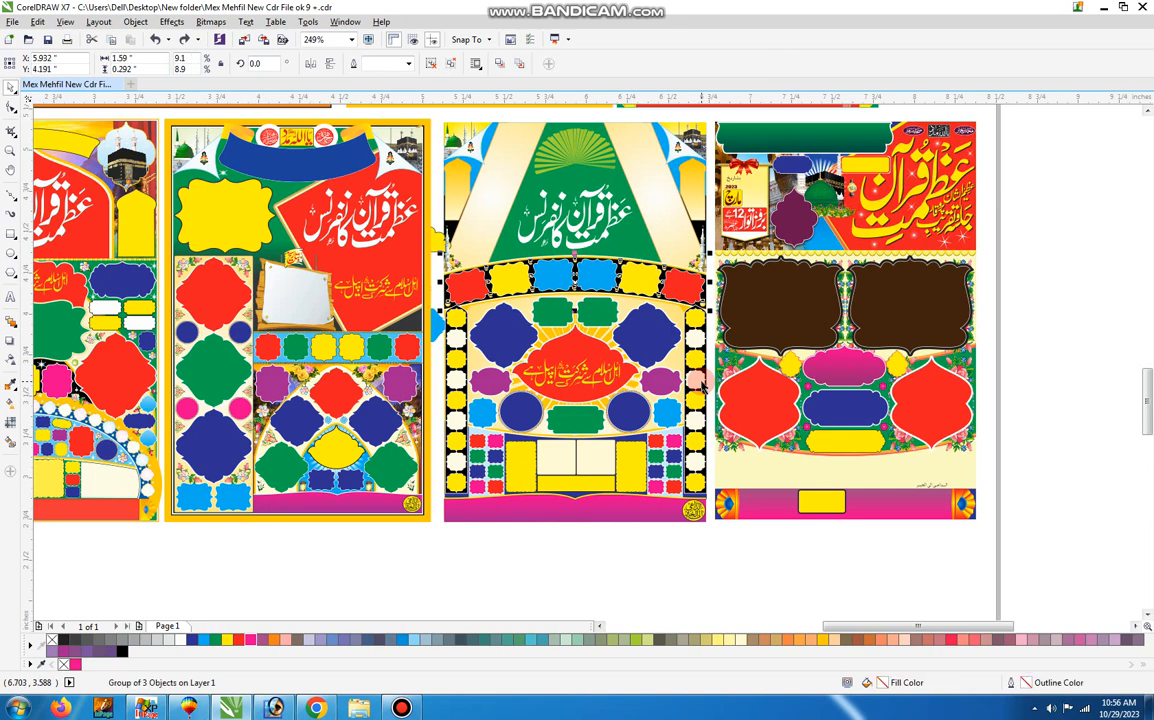
key("ctrl+z")
key("ctrl+z")
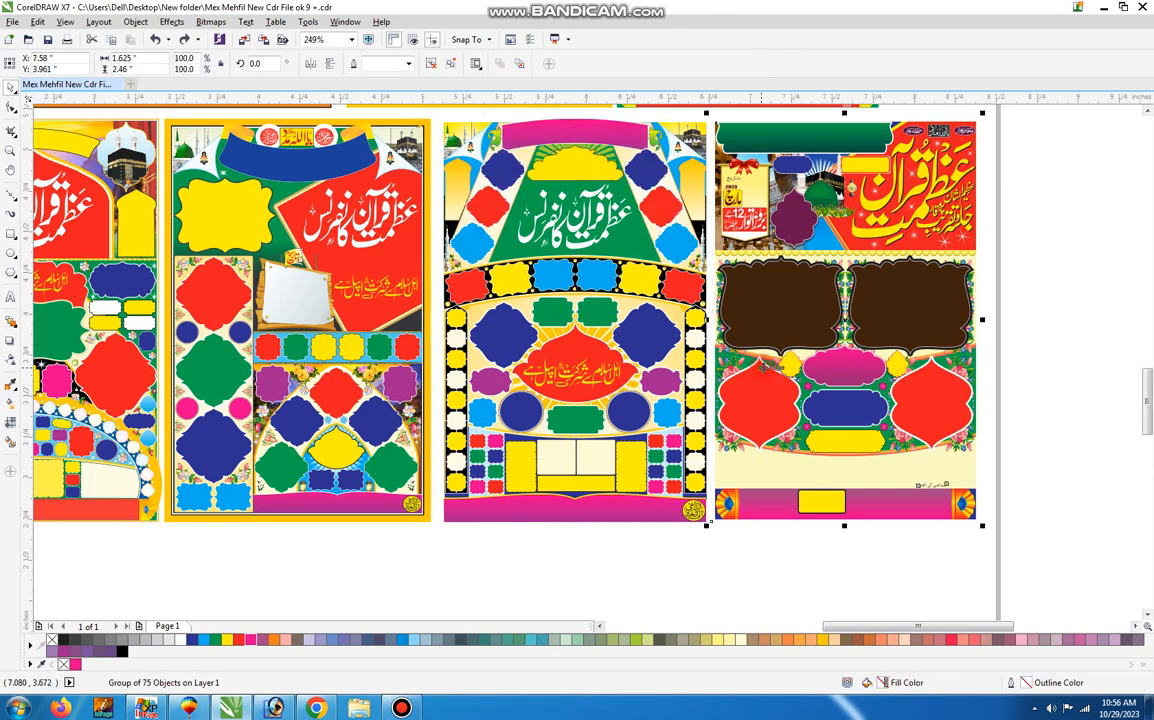
Ungroup the fifth poster, move both layers of its title calligraphy off the page and recolour them light blue and grey.
left_click_drag(1008, 120, 704, 582)
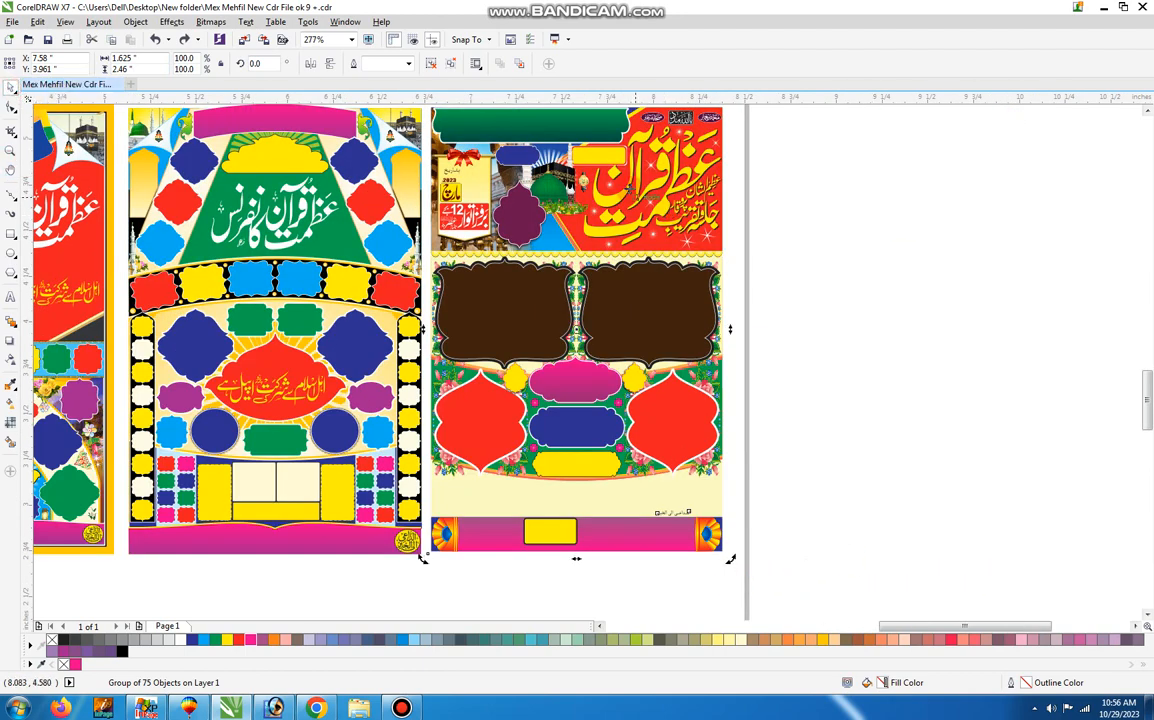
left_click(856, 187)
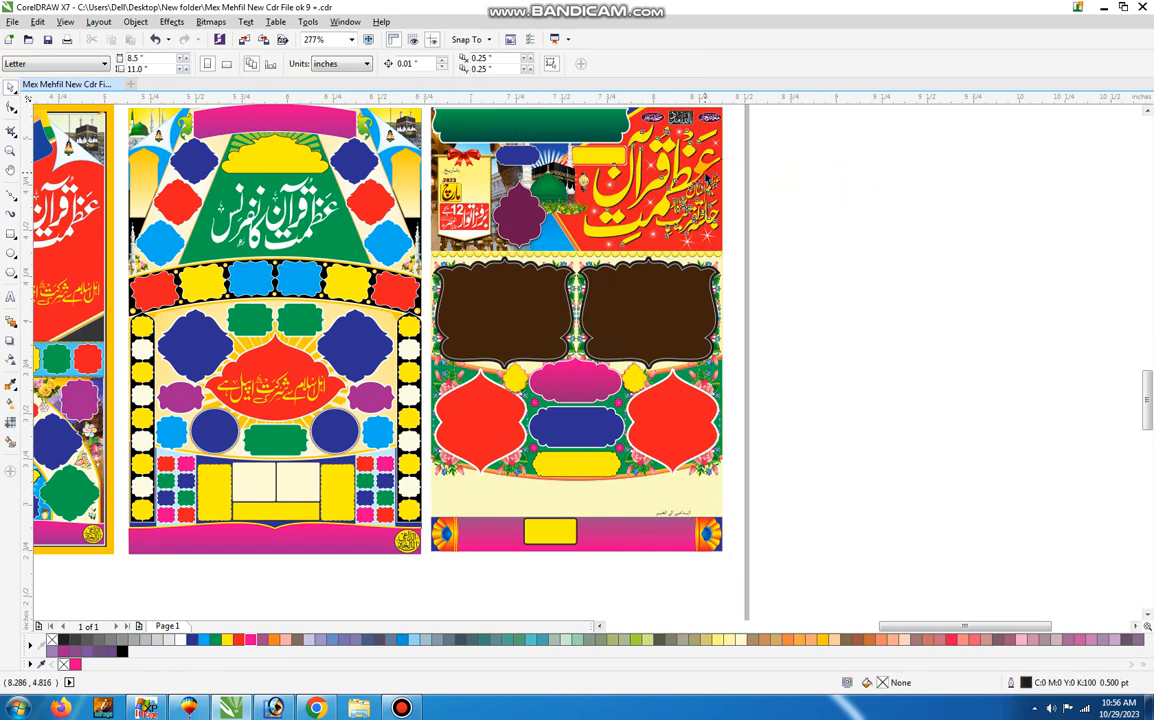
left_click_drag(650, 160, 876, 182)
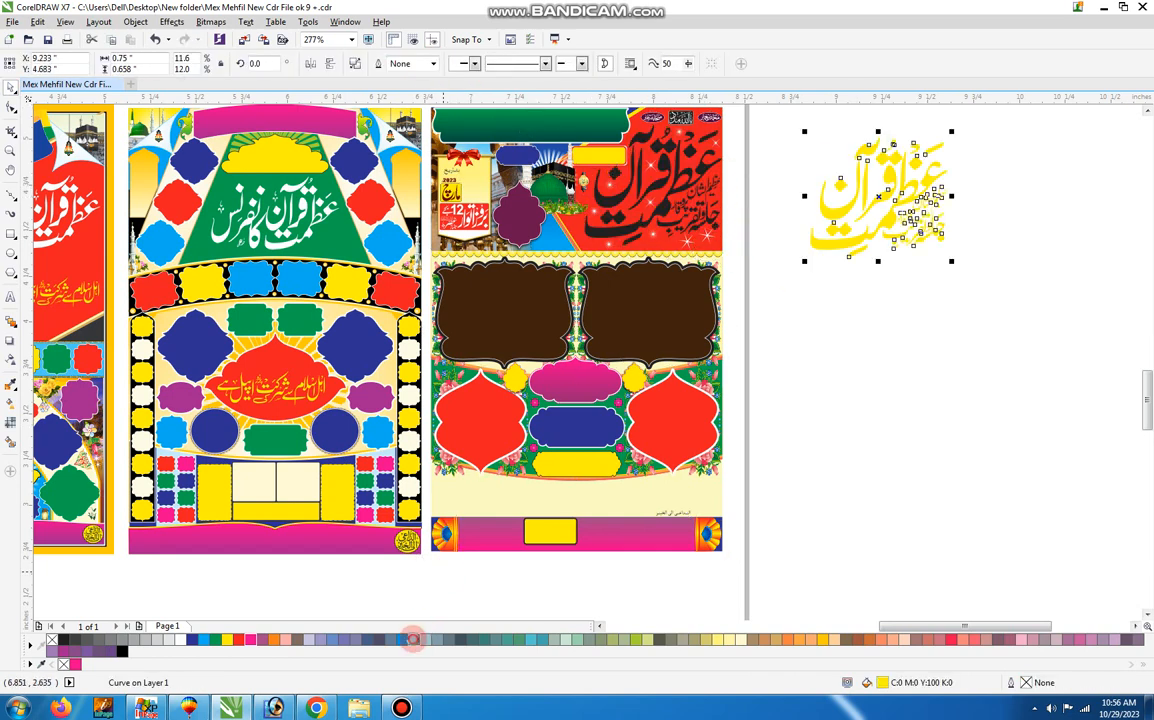
left_click(413, 638)
left_click_drag(660, 184, 945, 337)
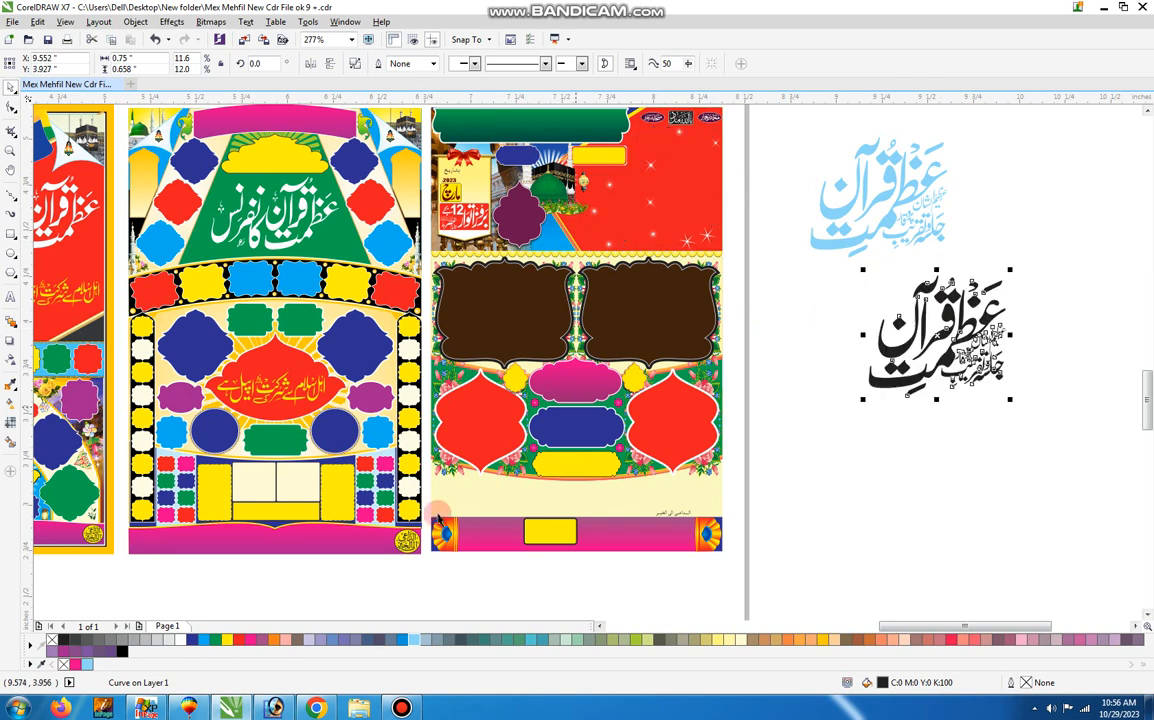
left_click(453, 641)
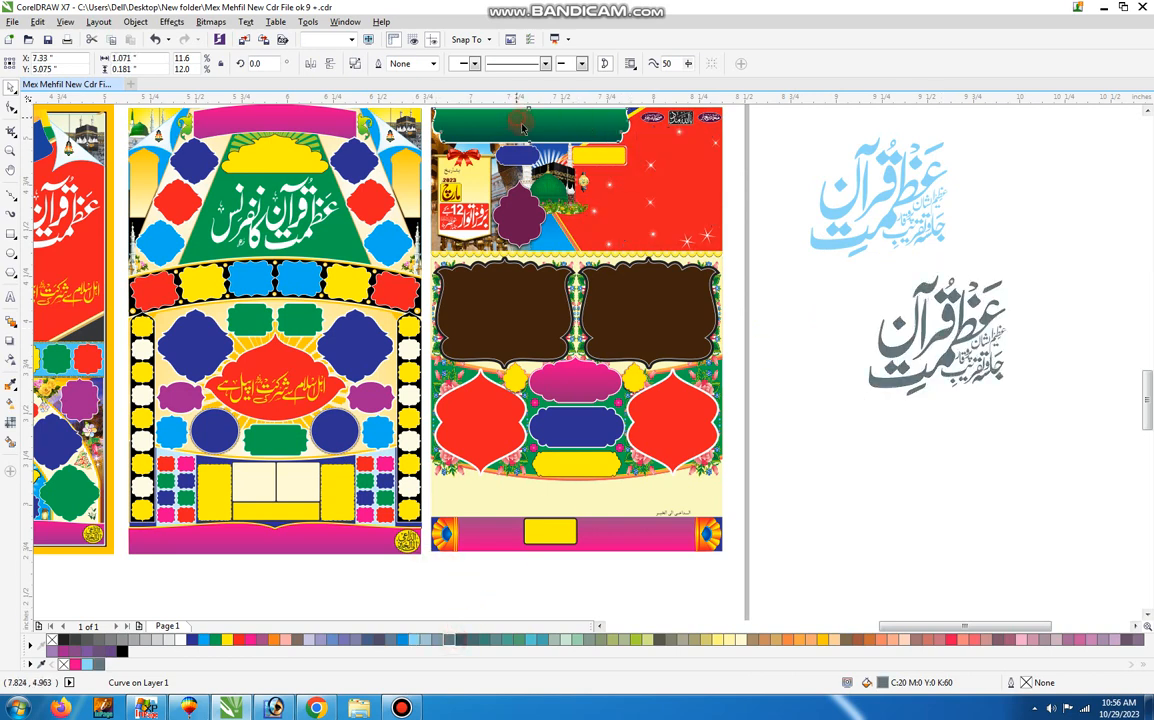
Move the fifth poster's green banner, small blue label and two large brown frames out of its layout.
left_click_drag(519, 125, 890, 297)
left_click_drag(512, 159, 782, 272)
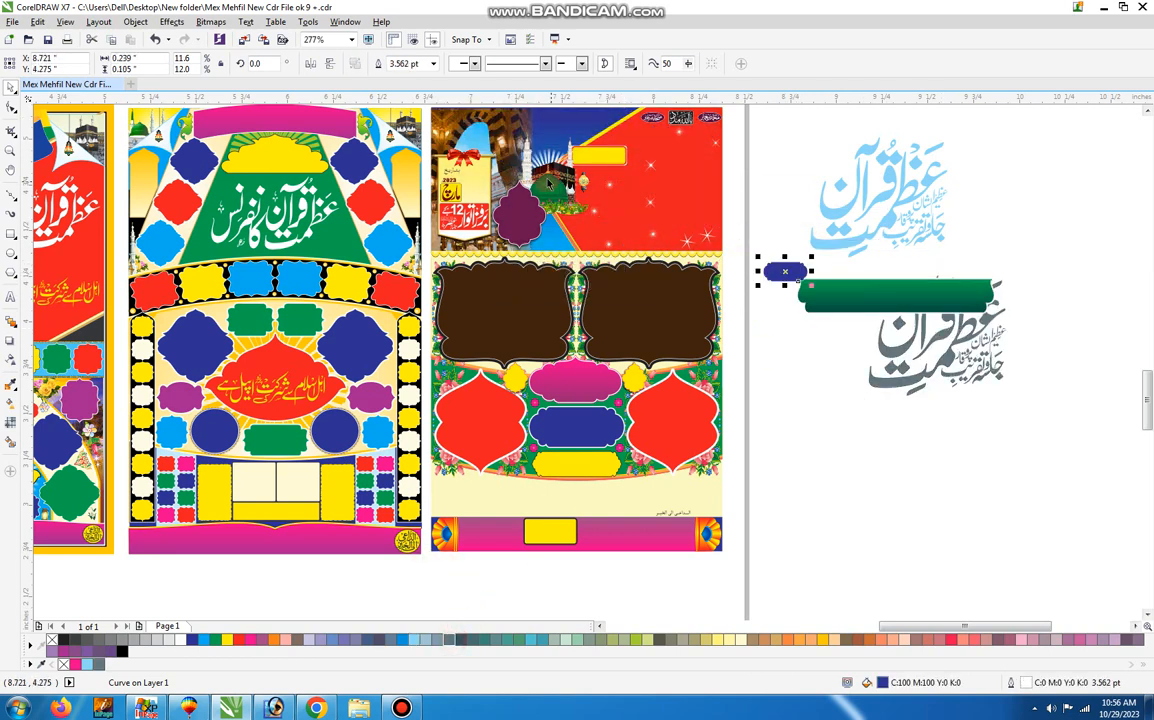
left_click_drag(539, 194, 877, 405)
left_click_drag(700, 305, 909, 445)
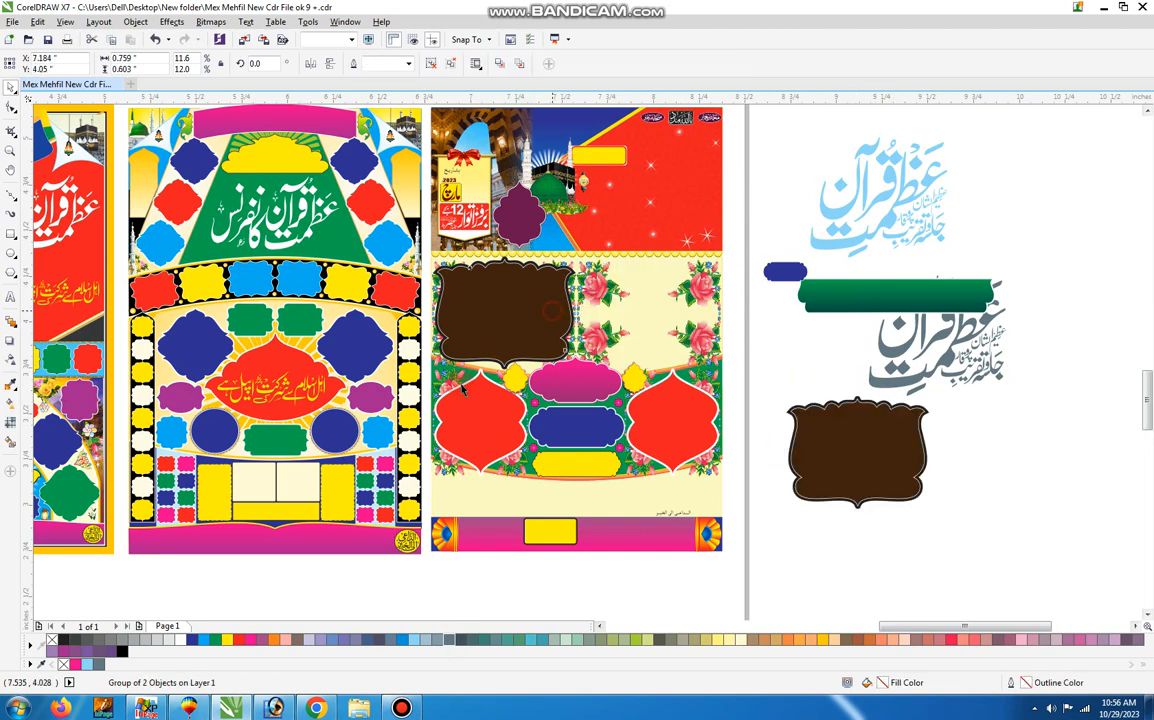
left_click_drag(505, 305, 343, 453)
Move the pink, yellow and blue centre frames, one red frame and its rose cluster away from the fifth poster's green band.
left_click_drag(569, 390, 793, 433)
left_click_drag(688, 443, 858, 417)
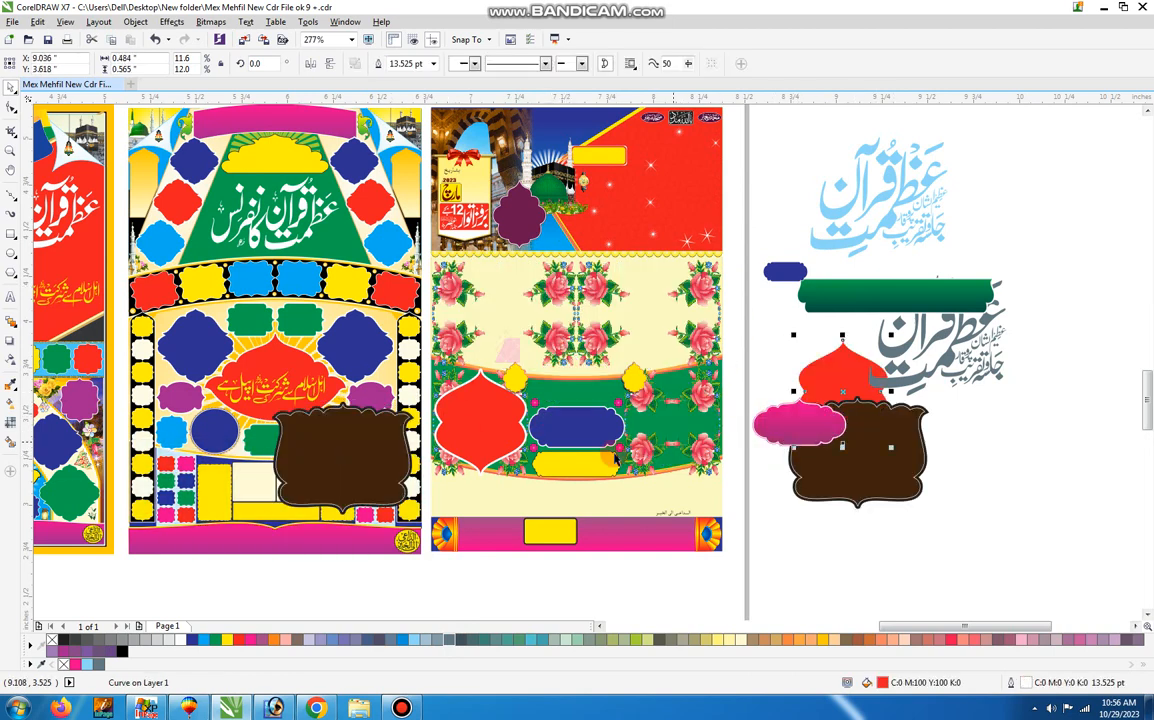
left_click_drag(583, 462, 539, 511)
left_click_drag(569, 435, 766, 438)
left_click_drag(650, 430, 744, 490)
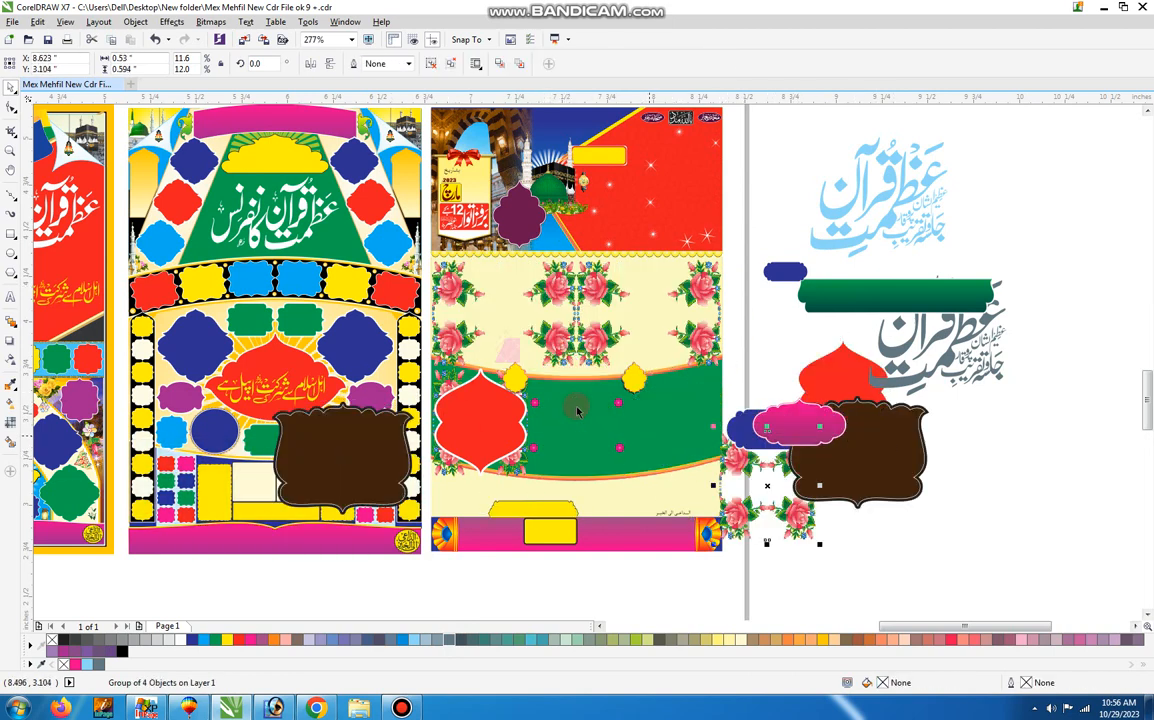
Shift the remaining red frame, green band and cream rose panel out of place on the fifth poster.
left_click_drag(468, 422, 445, 502)
left_click_drag(590, 430, 658, 496)
left_click_drag(573, 343, 688, 386)
left_click_drag(592, 280, 746, 353)
Move the purple frame, mosque image, firework and date board out of place in the fifth poster's header.
left_click_drag(519, 215, 694, 280)
left_click_drag(580, 199, 684, 236)
left_click_drag(536, 187, 684, 224)
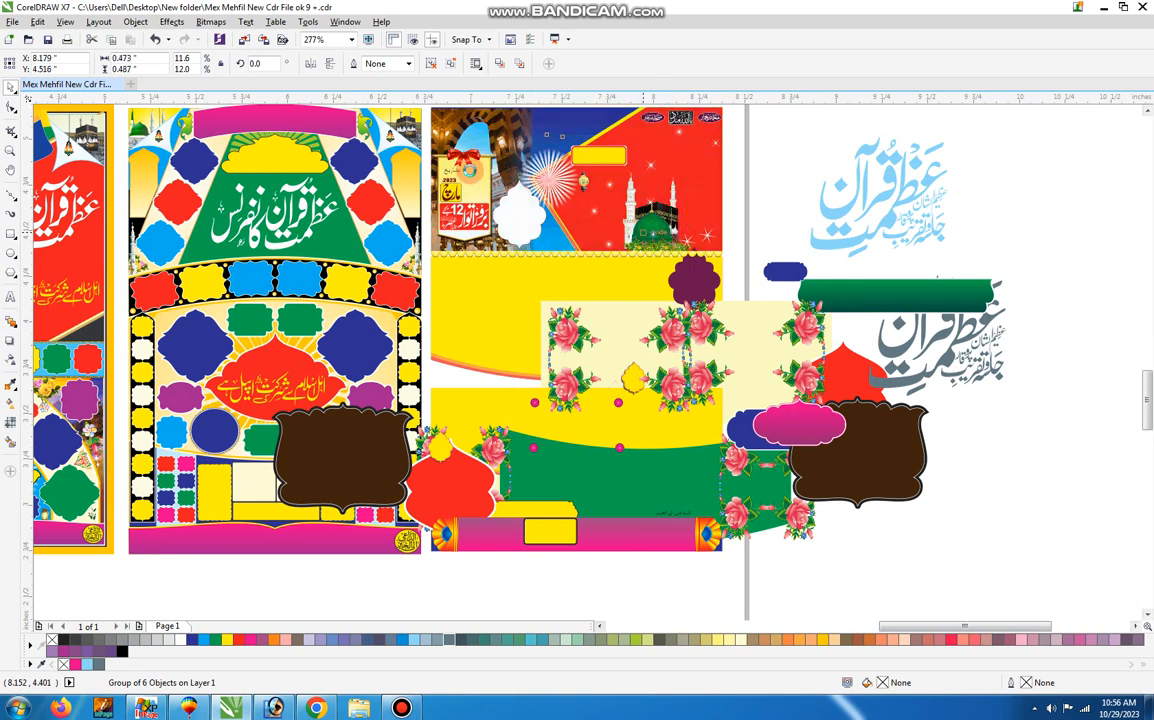
left_click_drag(471, 172, 673, 217)
left_click_drag(503, 183, 653, 238)
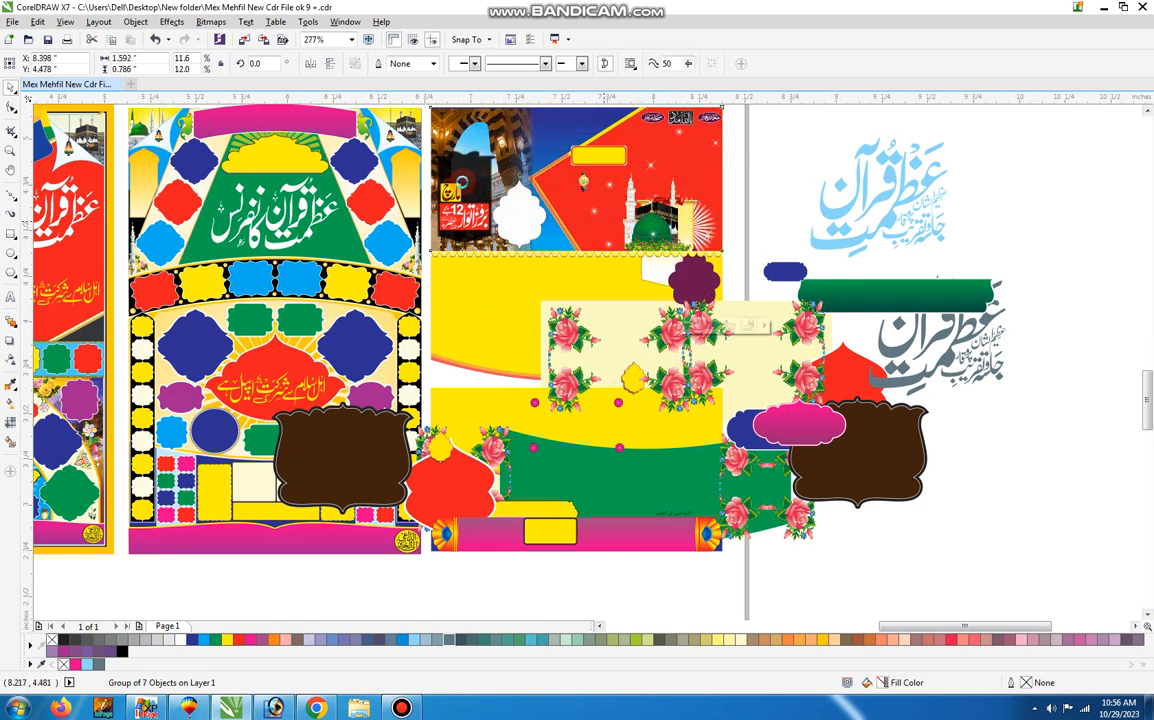
Move the fifth poster's header background out of place, and undo it together with the mosque, firework and date board moves.
left_click_drag(453, 172, 598, 228)
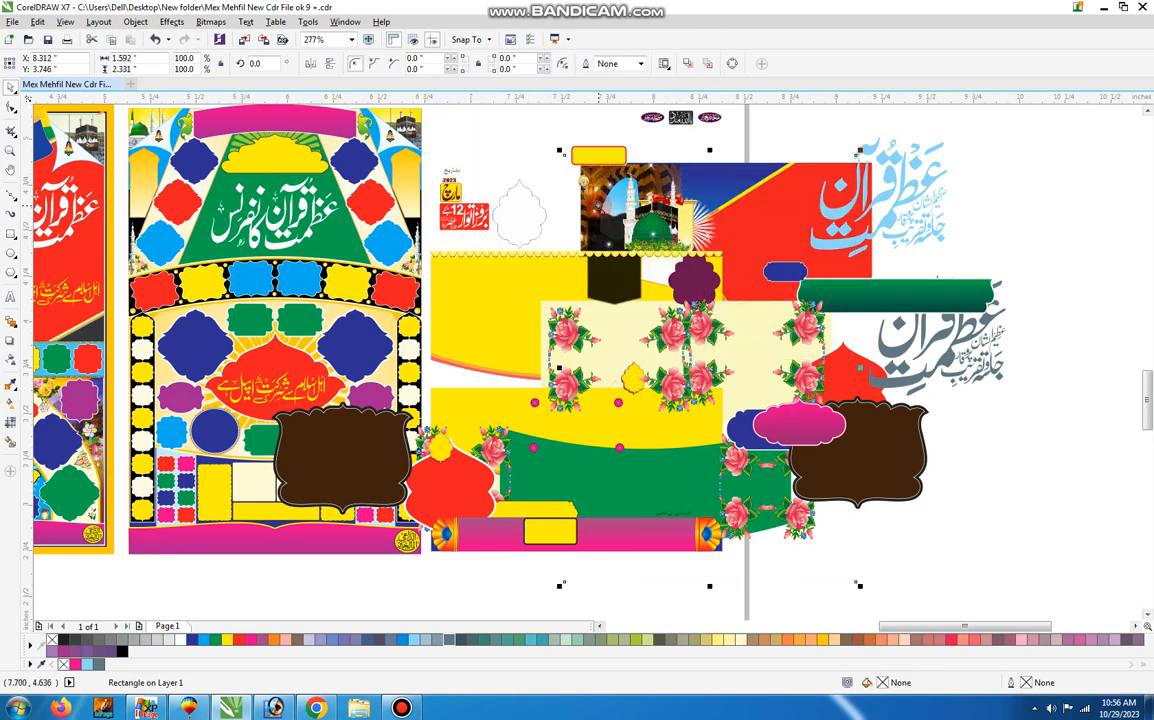
key("z")
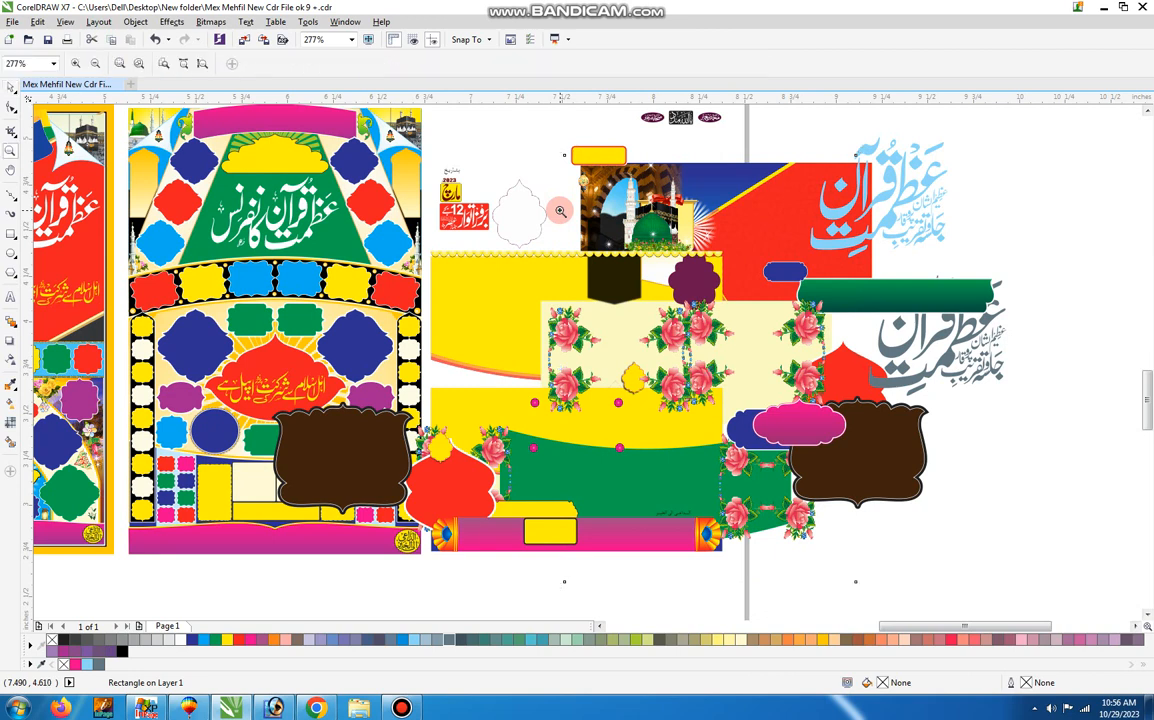
key("ctrl+z")
key("ctrl+z")
key("ctrl+z")
key("ctrl+z")
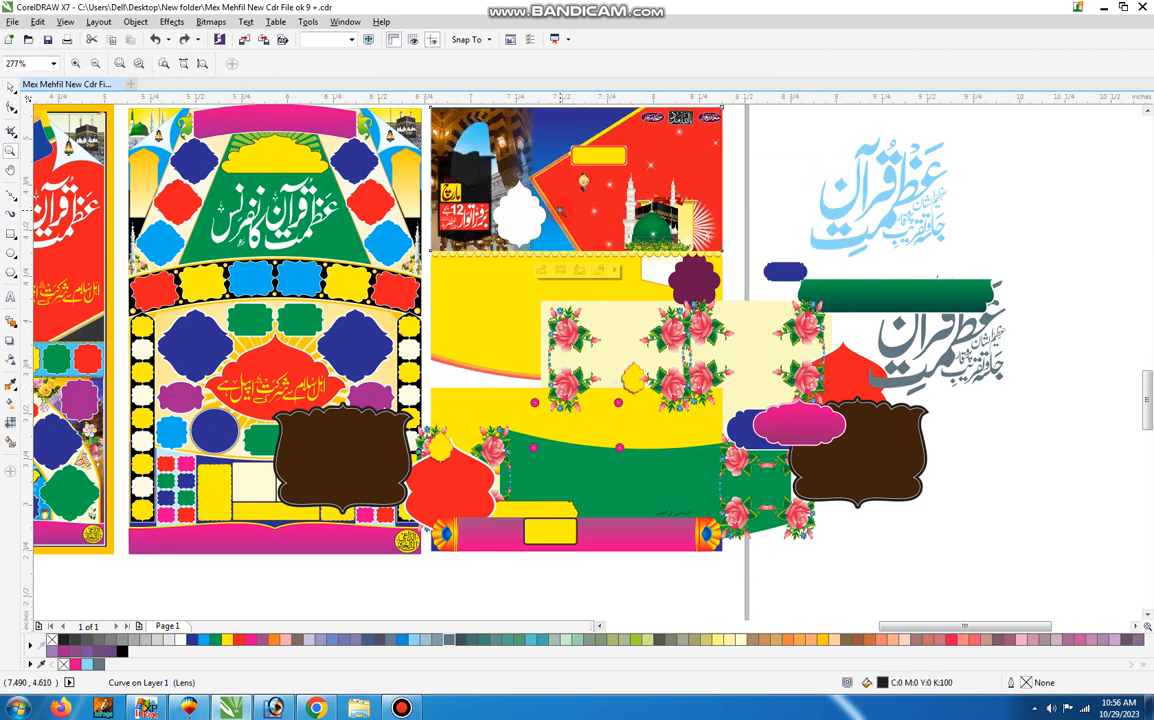
key("ctrl+z")
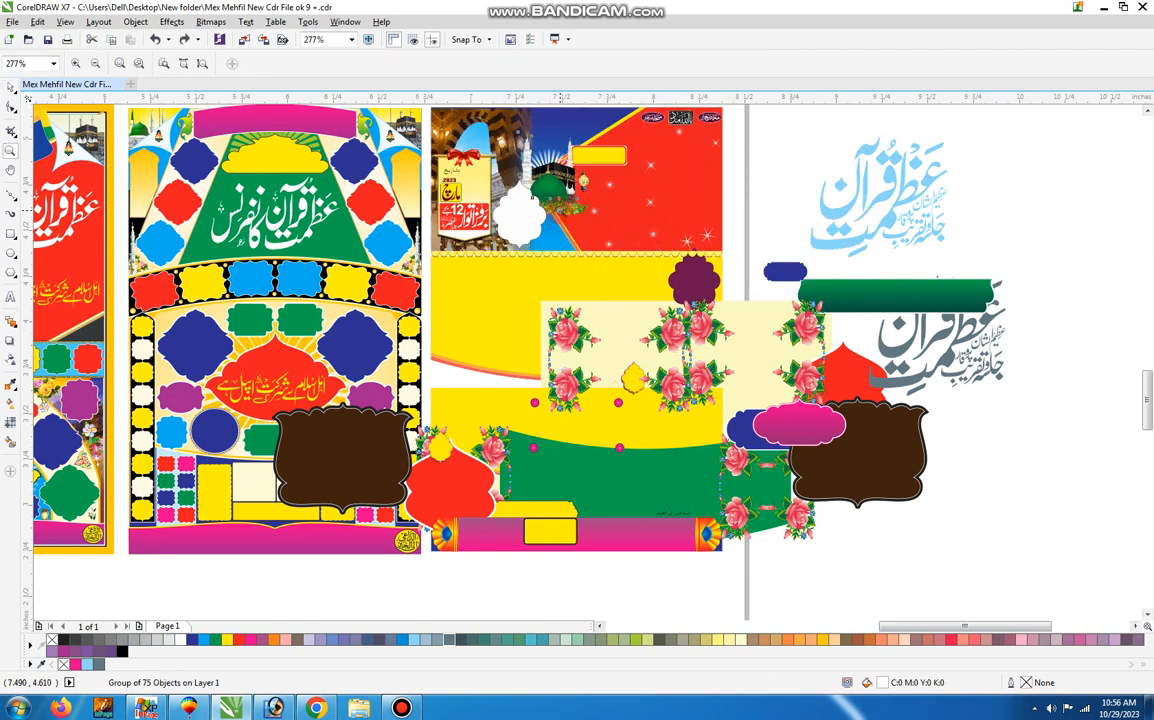
Undo the moves of the fifth poster's purple frame, cream rose panel, green band and left red frame.
key("ctrl+z")
key("ctrl+z")
key("ctrl+z")
key("ctrl+z")
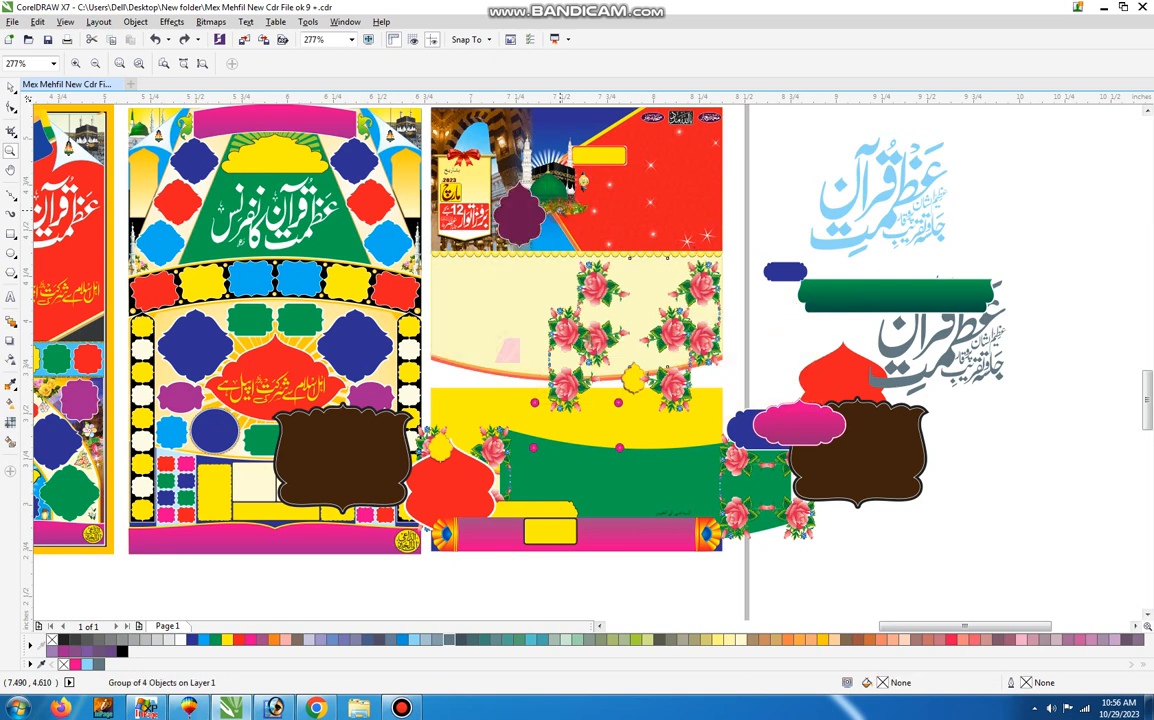
key("ctrl+z")
key("ctrl+z")
key("ctrl+z")
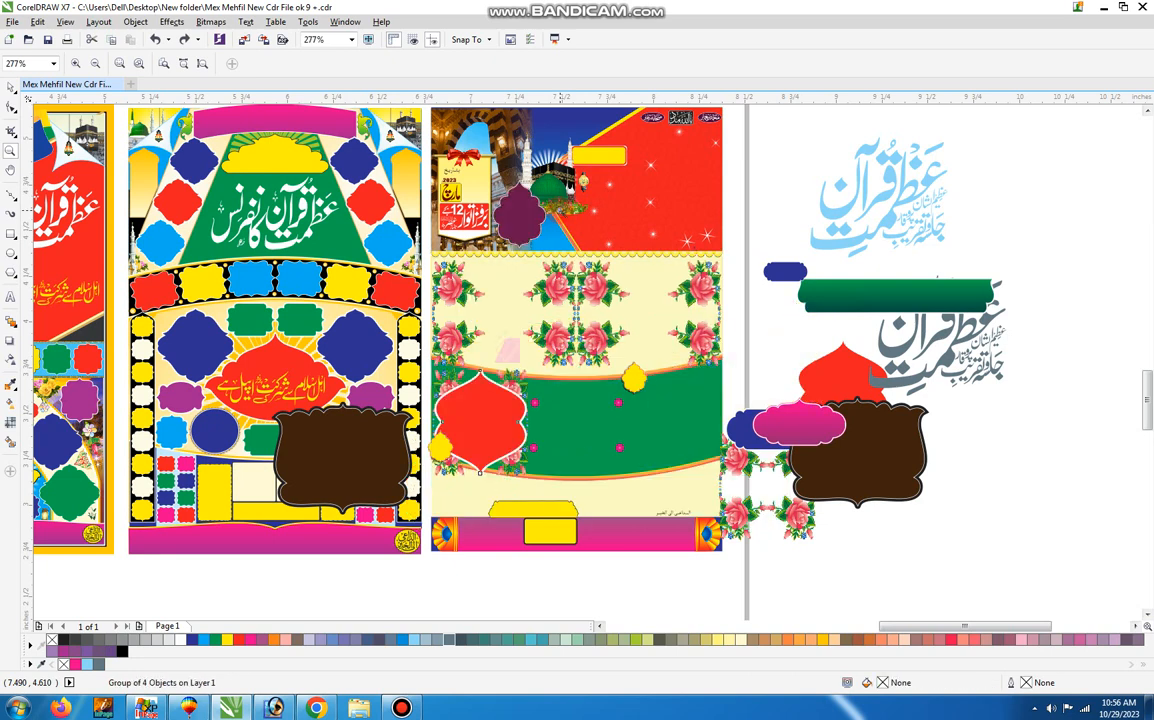
Undo the moves of the fifth poster's centre frames, rose clusters, right red frame and left brown frame.
key("ctrl+z")
key("ctrl+z")
key("ctrl+z")
key("ctrl+z")
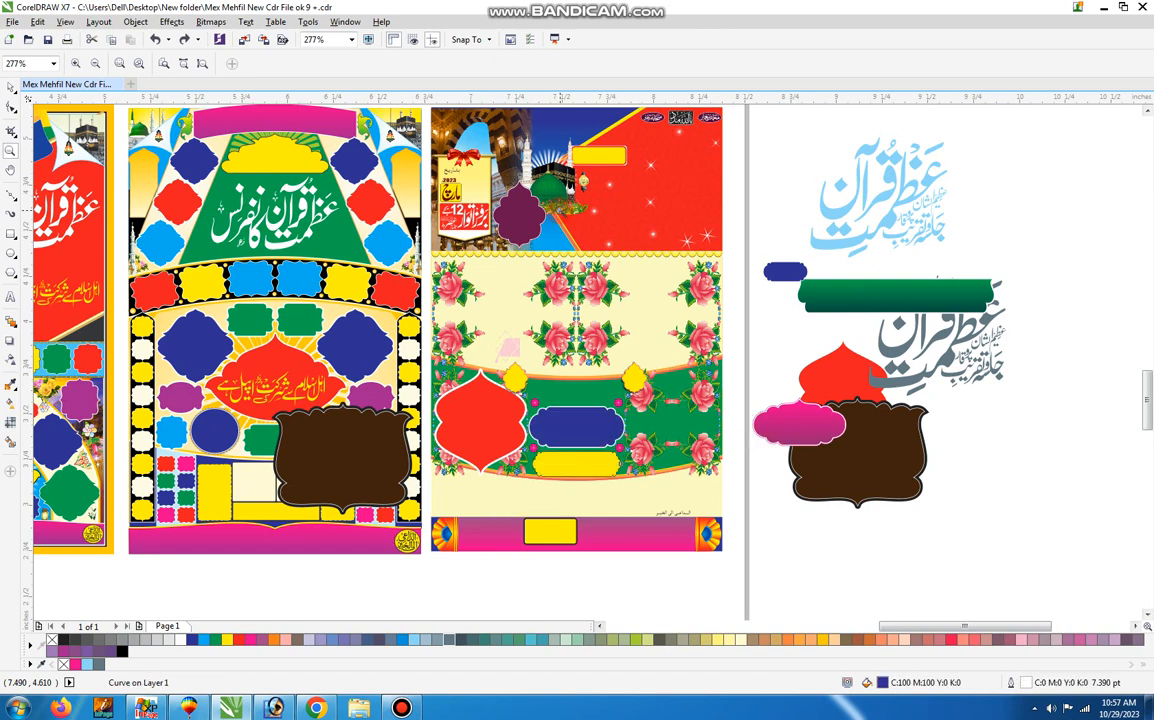
Undo the moves of the fifth poster's right brown frame, green banner, small blue label and title calligraphy.
key("ctrl+z")
key("ctrl+z")
key("ctrl+z")
key("ctrl+z")
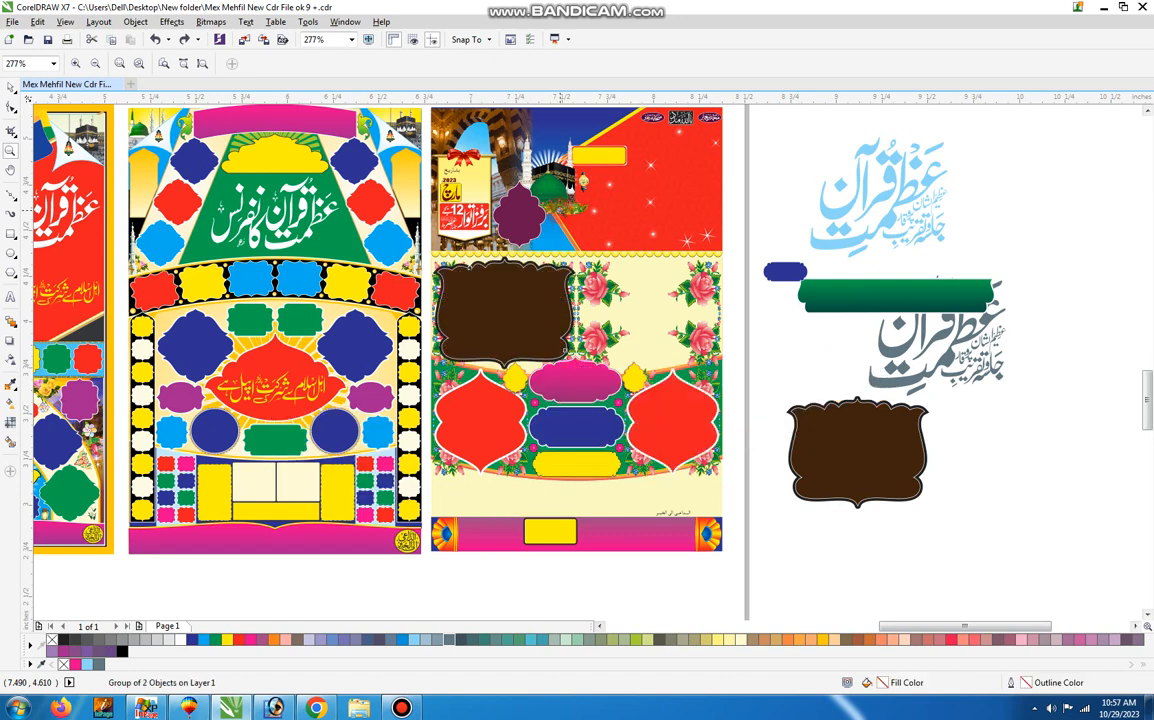
key("ctrl+z")
key("ctrl+z")
key("ctrl+z")
key("ctrl+z")
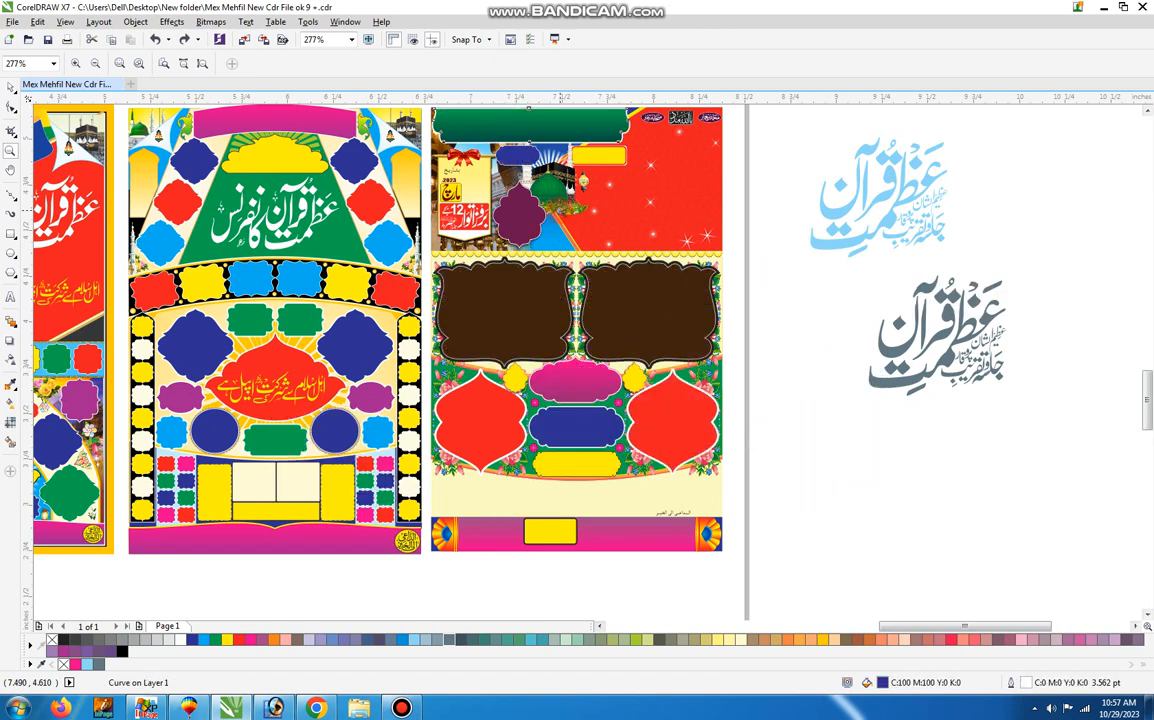
key("ctrl+z")
key("ctrl+z")
key("ctrl+z")
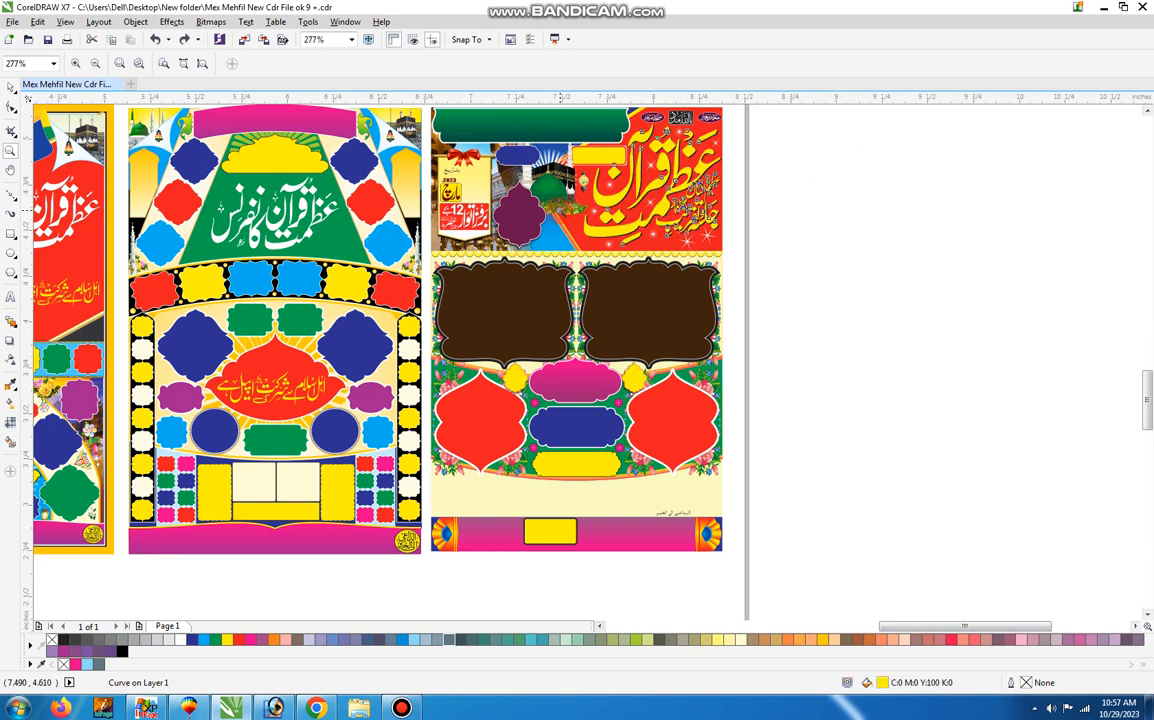
key("ctrl+z")
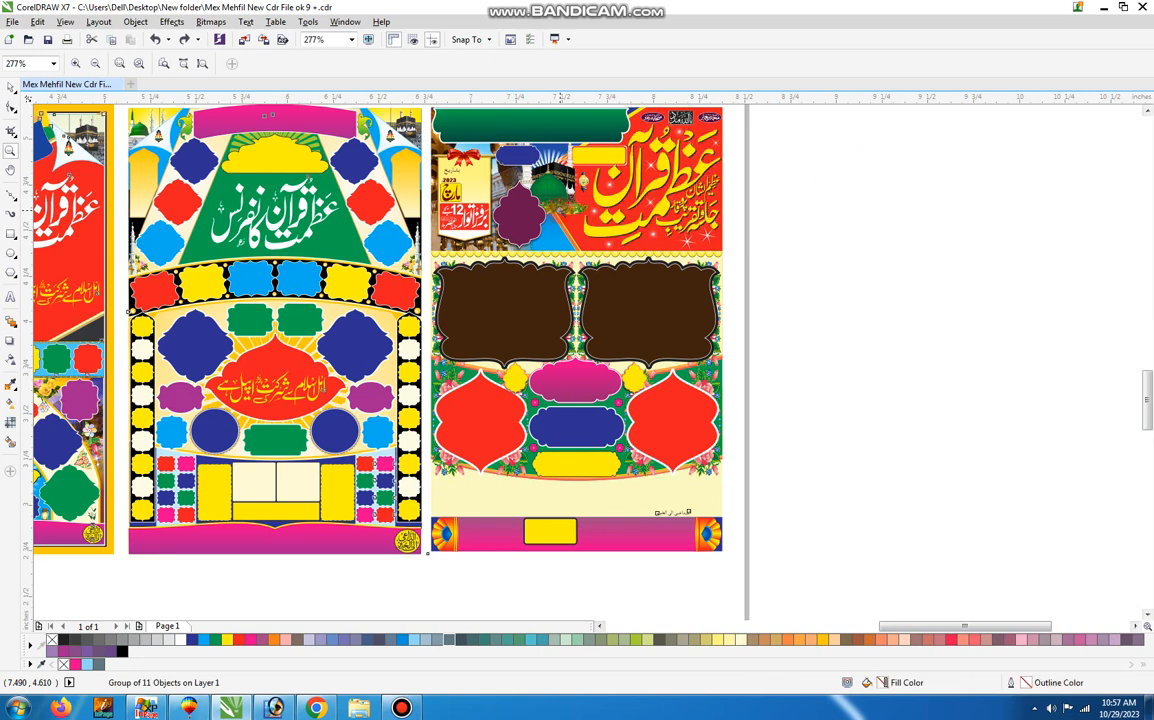
Enlarge the Urdu subscribe line above the posters to about 8.07 inches wide and fill it red.
key("F4")
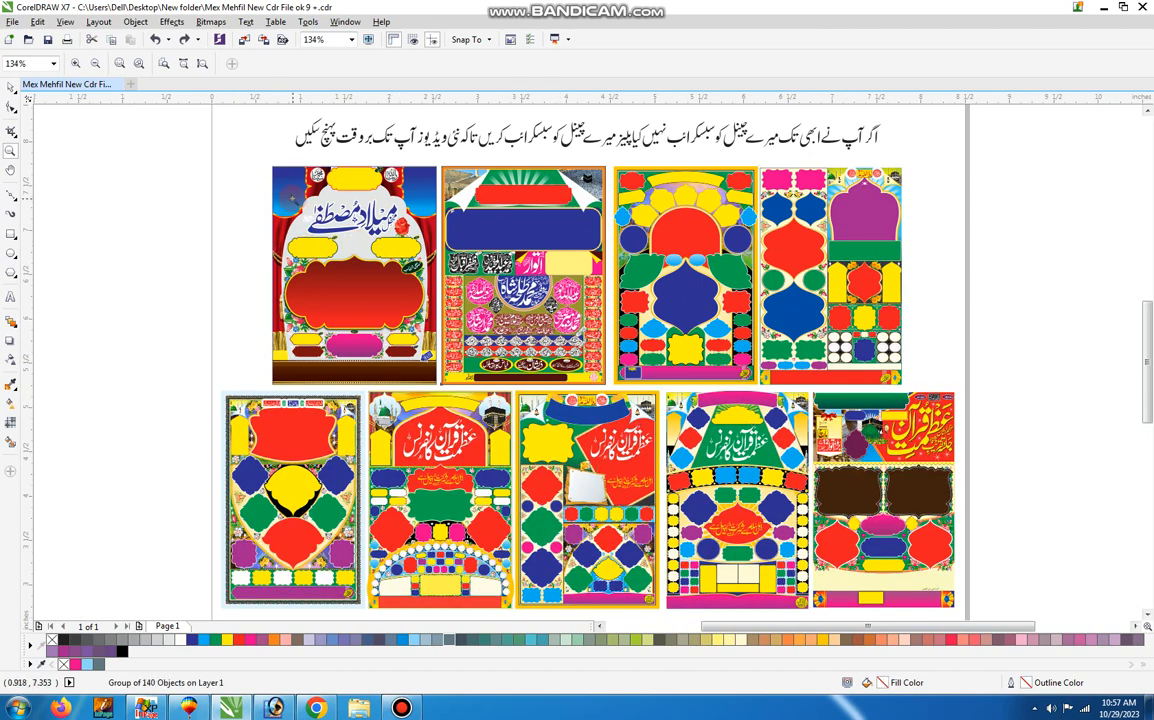
key("space")
left_click(243, 186)
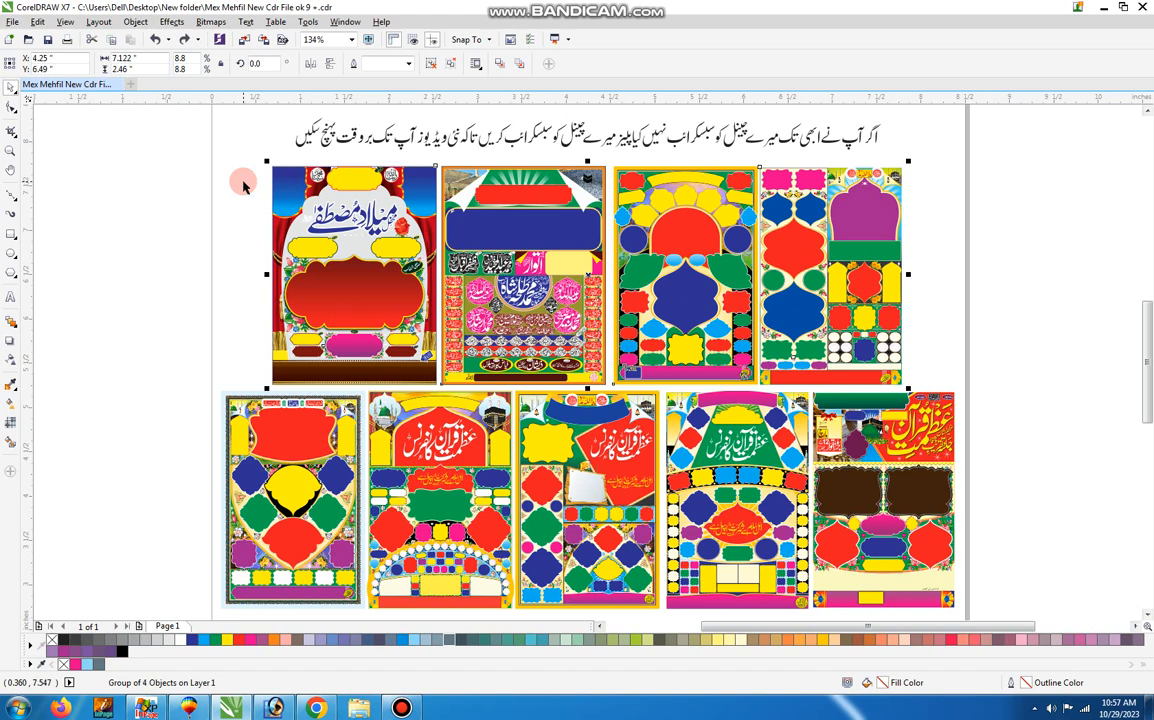
left_click(176, 168)
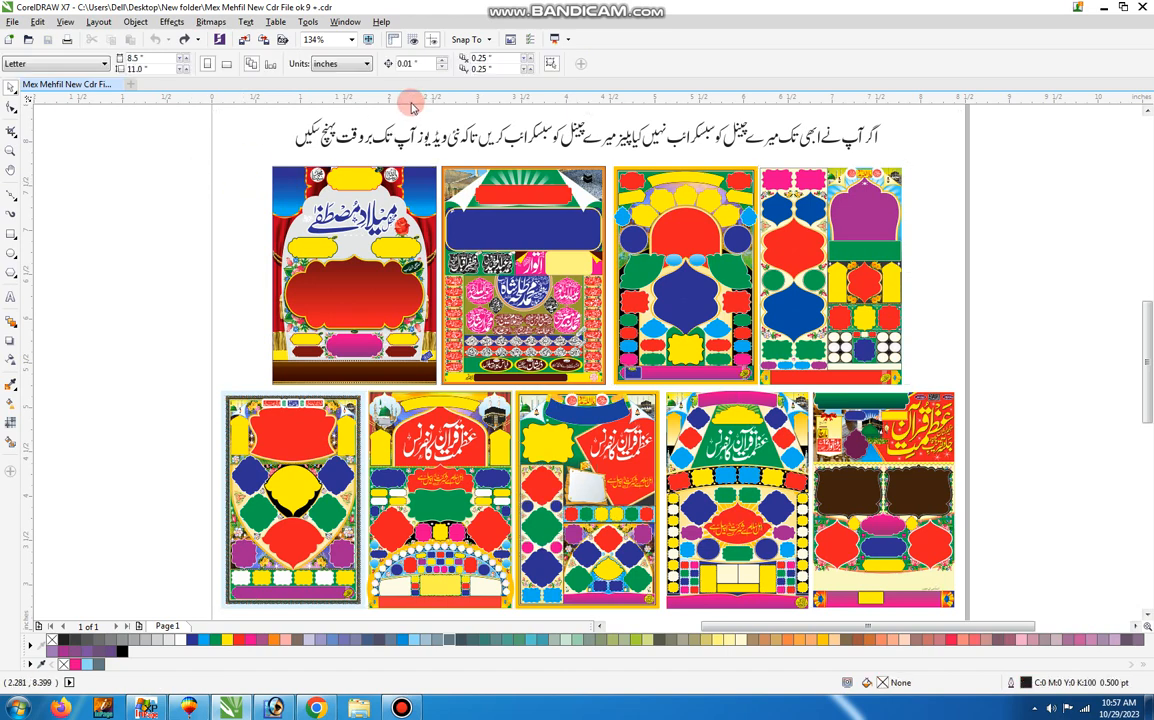
key("space")
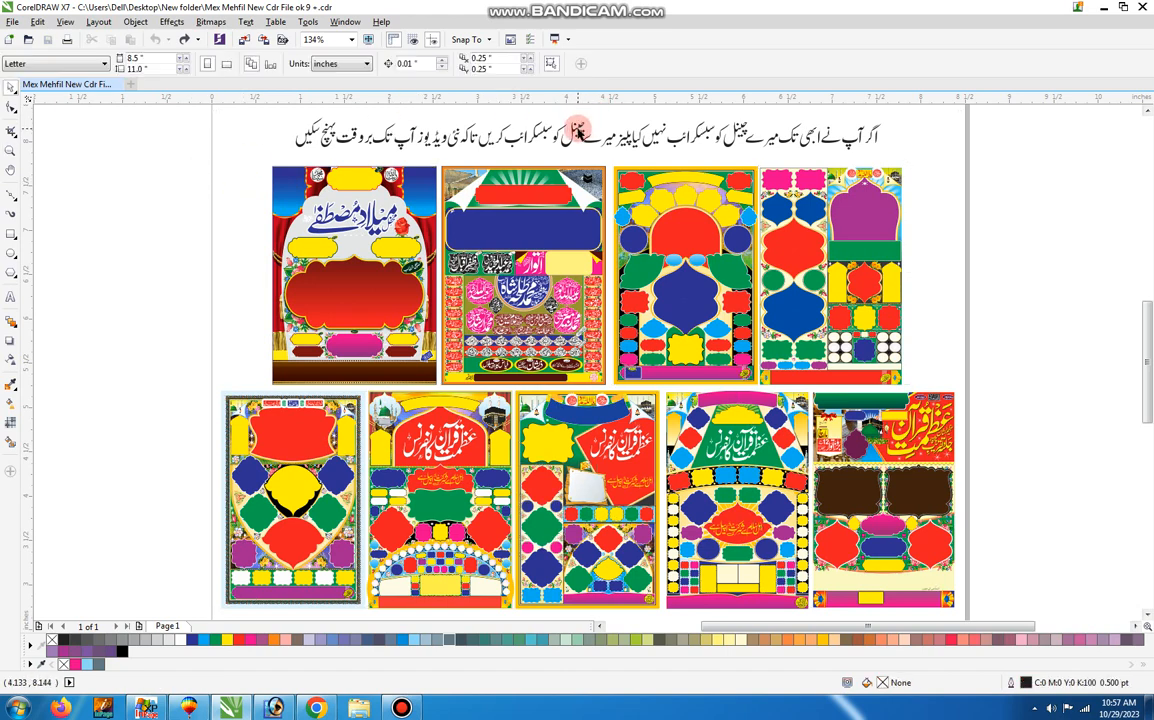
left_click(580, 128)
left_click(580, 128, "ctrl")
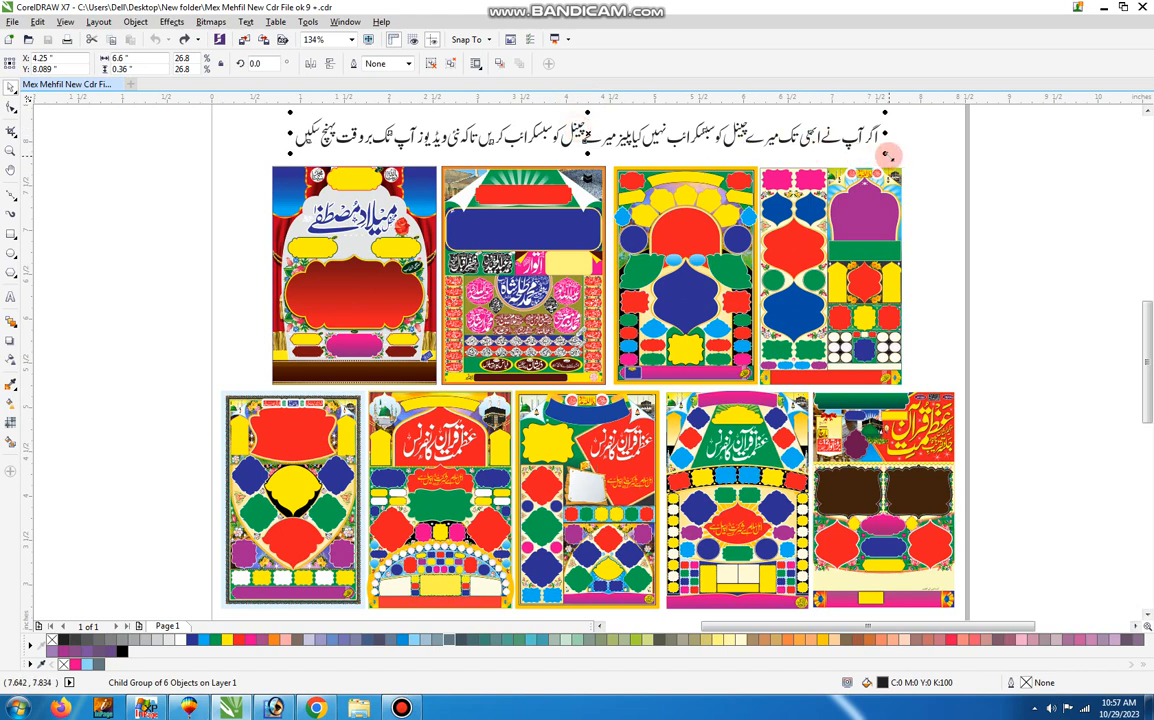
left_click_drag(886, 155, 952, 158)
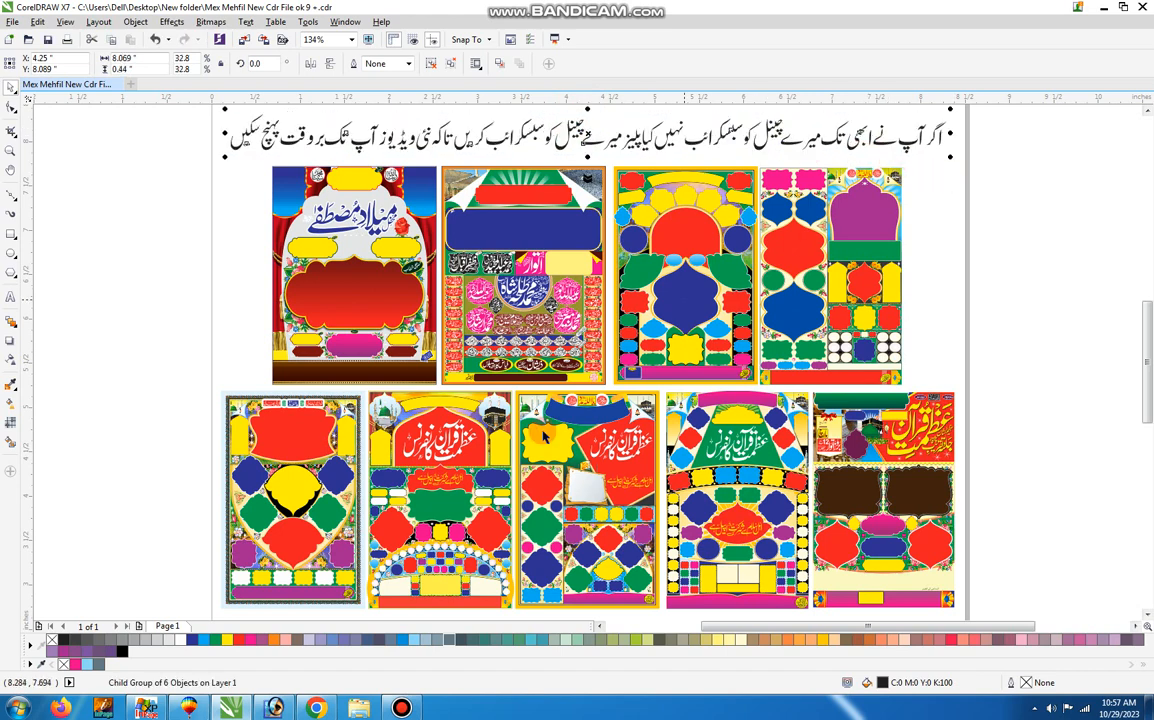
left_click(239, 640)
left_click(216, 258)
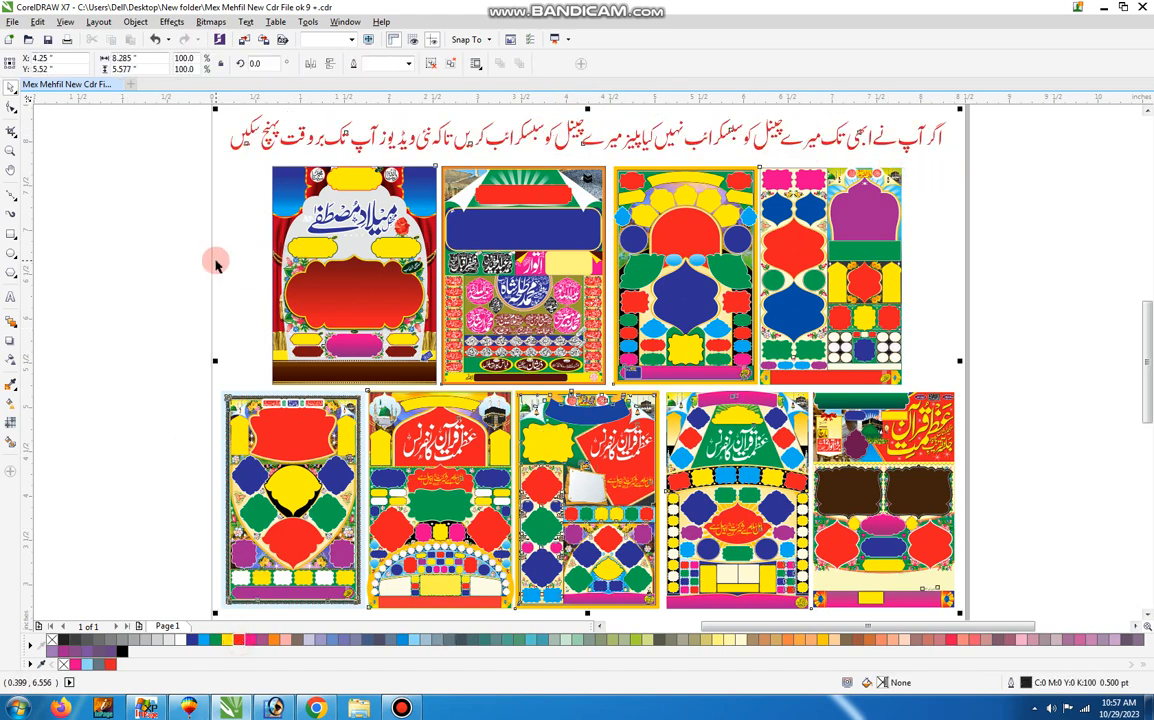
Add the text "Thanks For Watching" centred above the Urdu line in red Futura BdCn BT at about 31 pt.
key("F4")
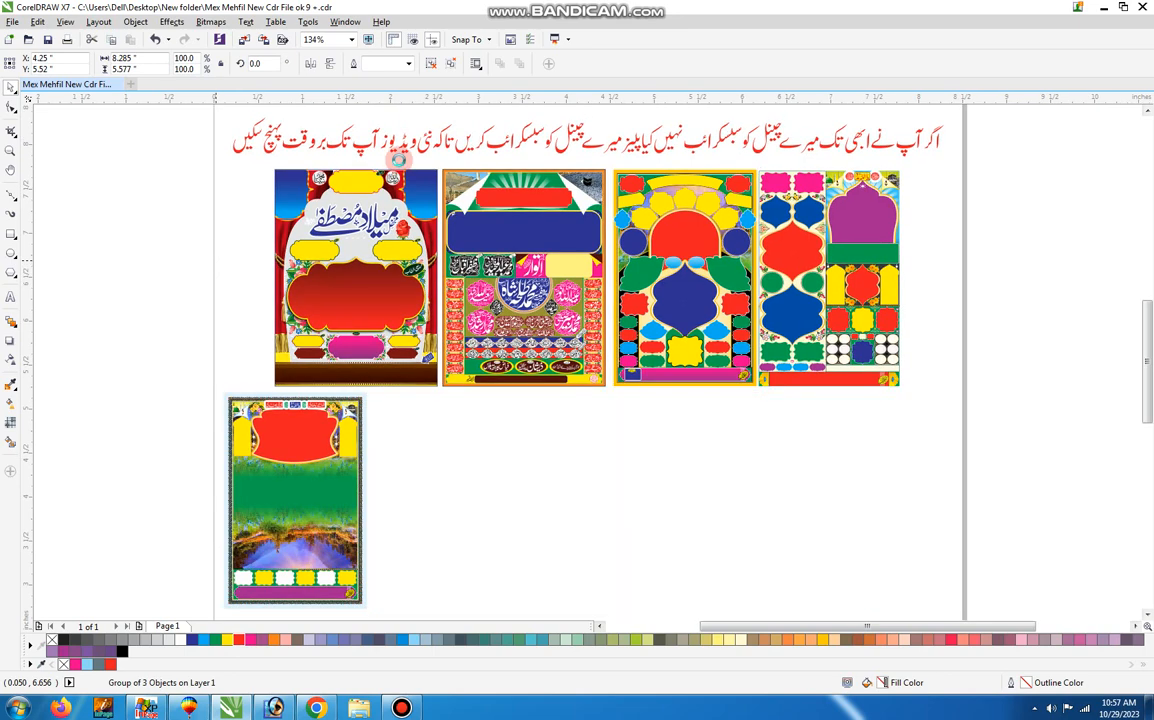
scroll(450, 109, "up", 2)
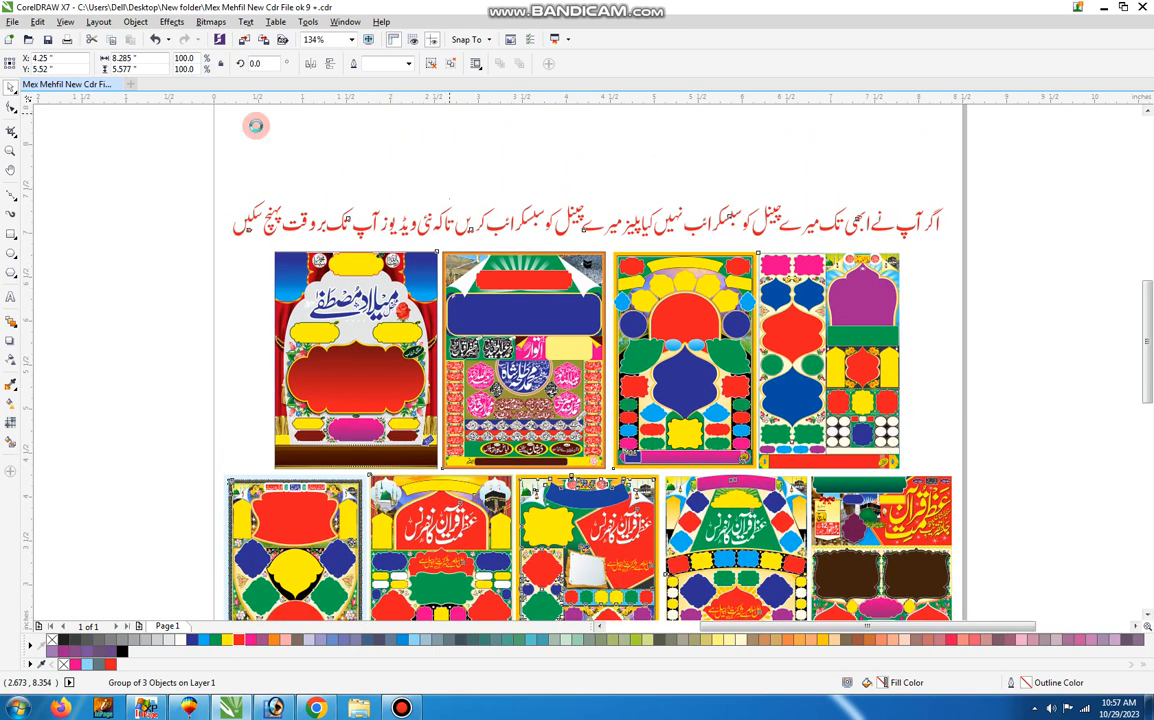
left_click(295, 167)
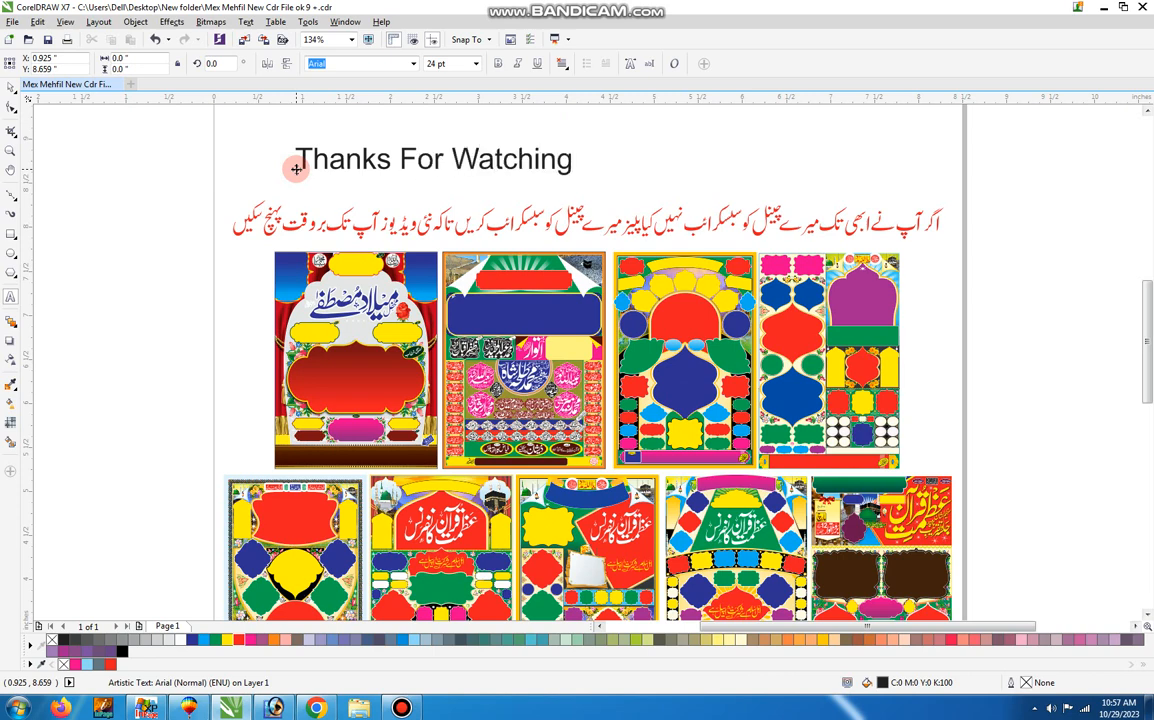
left_click(296, 170)
left_click(632, 229, "shift")
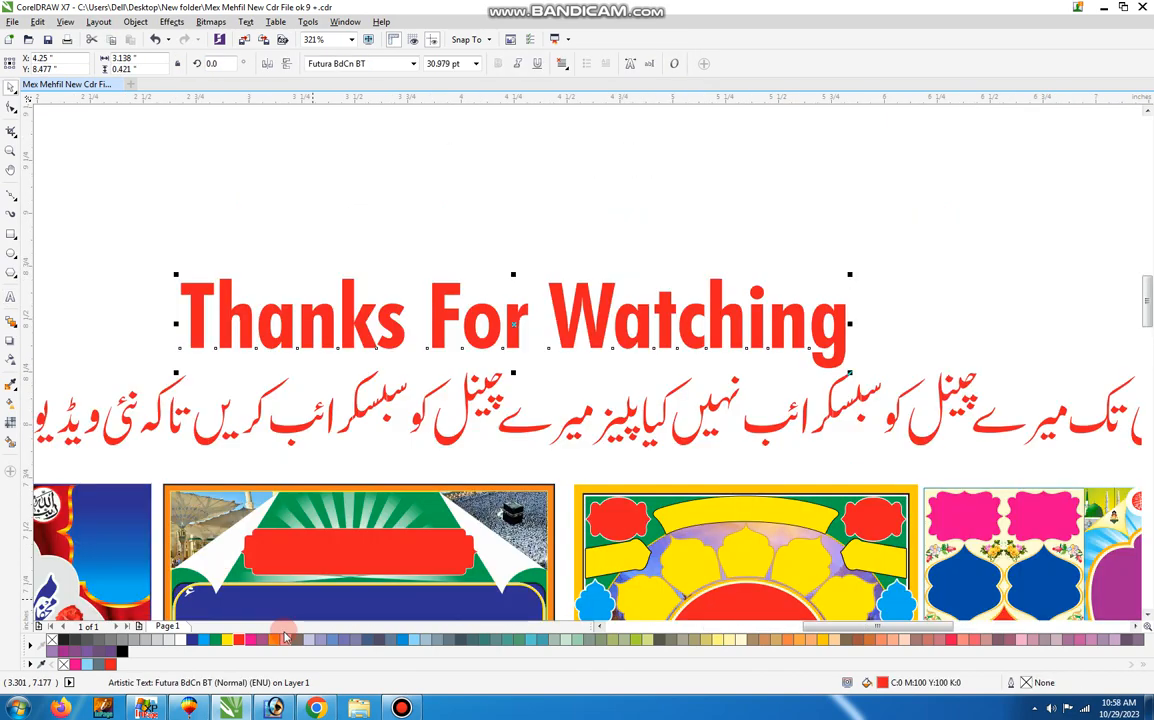
key("F4")
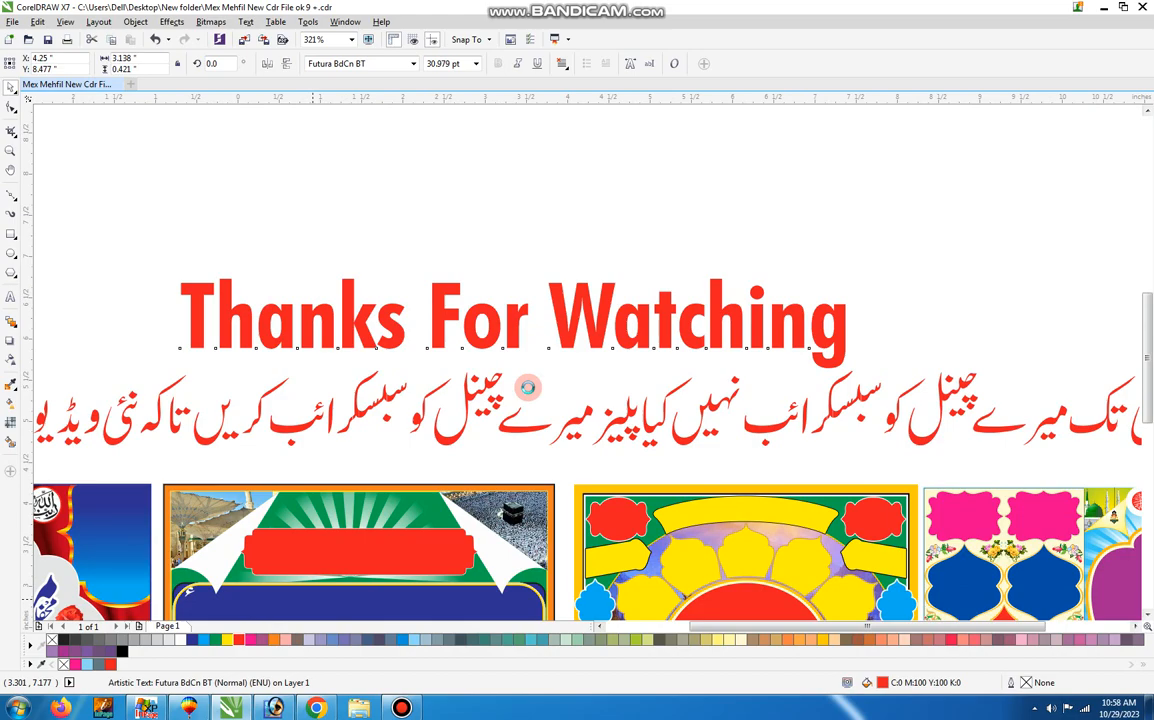